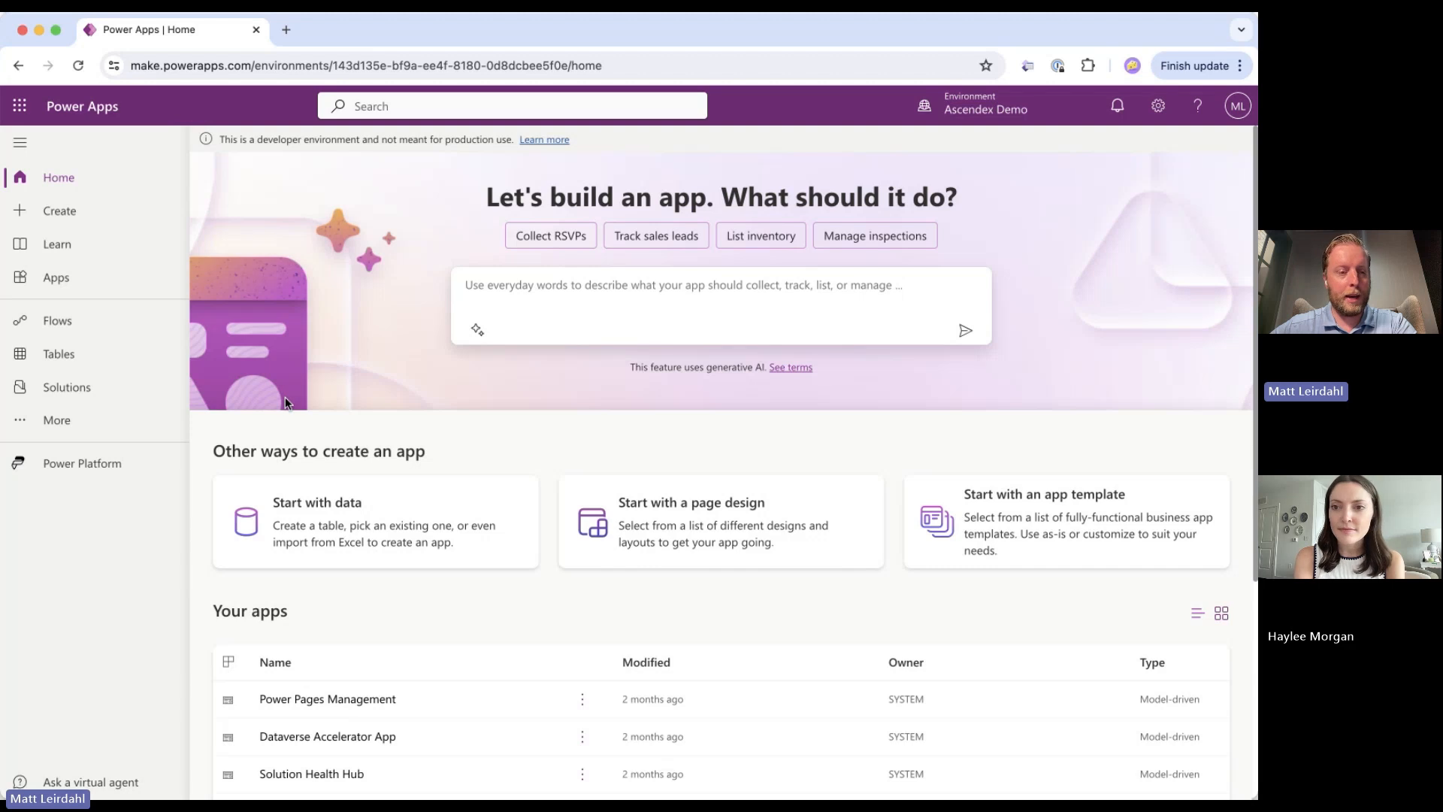
Open the TV Show Ratings solution and start a new table in it
{"action": "left_click", "coordinate": [102, 396]}
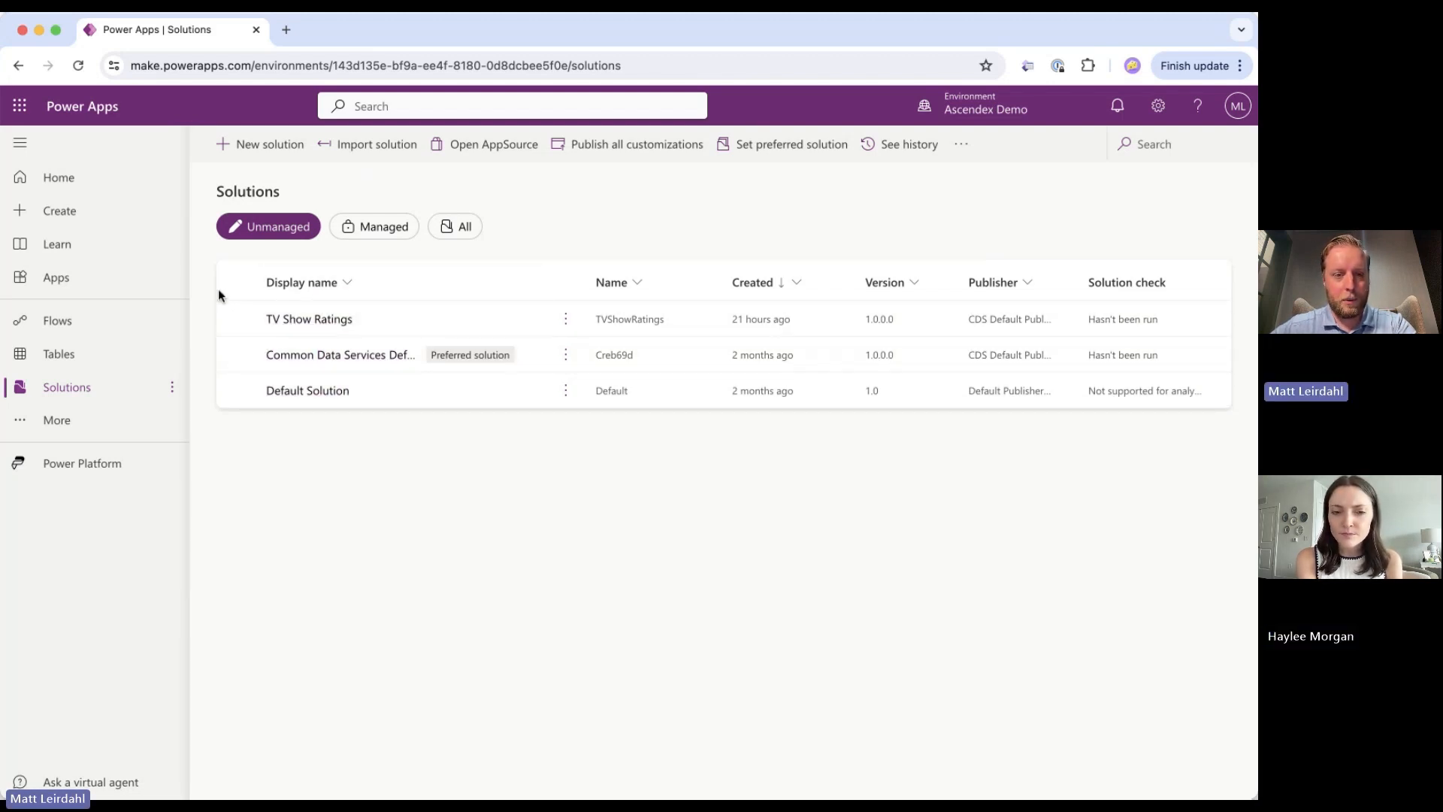
{"action": "left_click", "coordinate": [317, 321]}
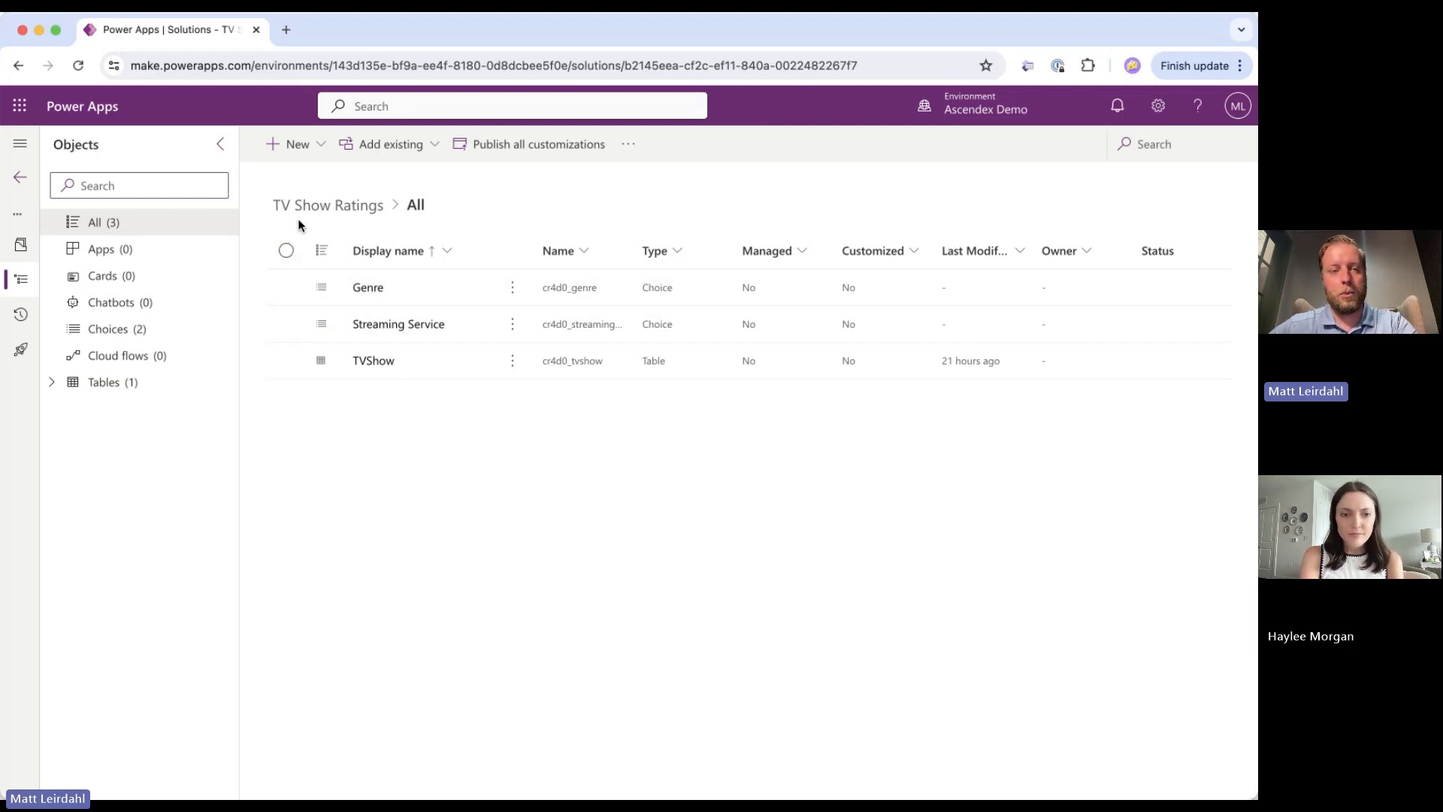
{"action": "left_click", "coordinate": [319, 150]}
{"action": "mouse_move", "coordinate": [335, 386]}
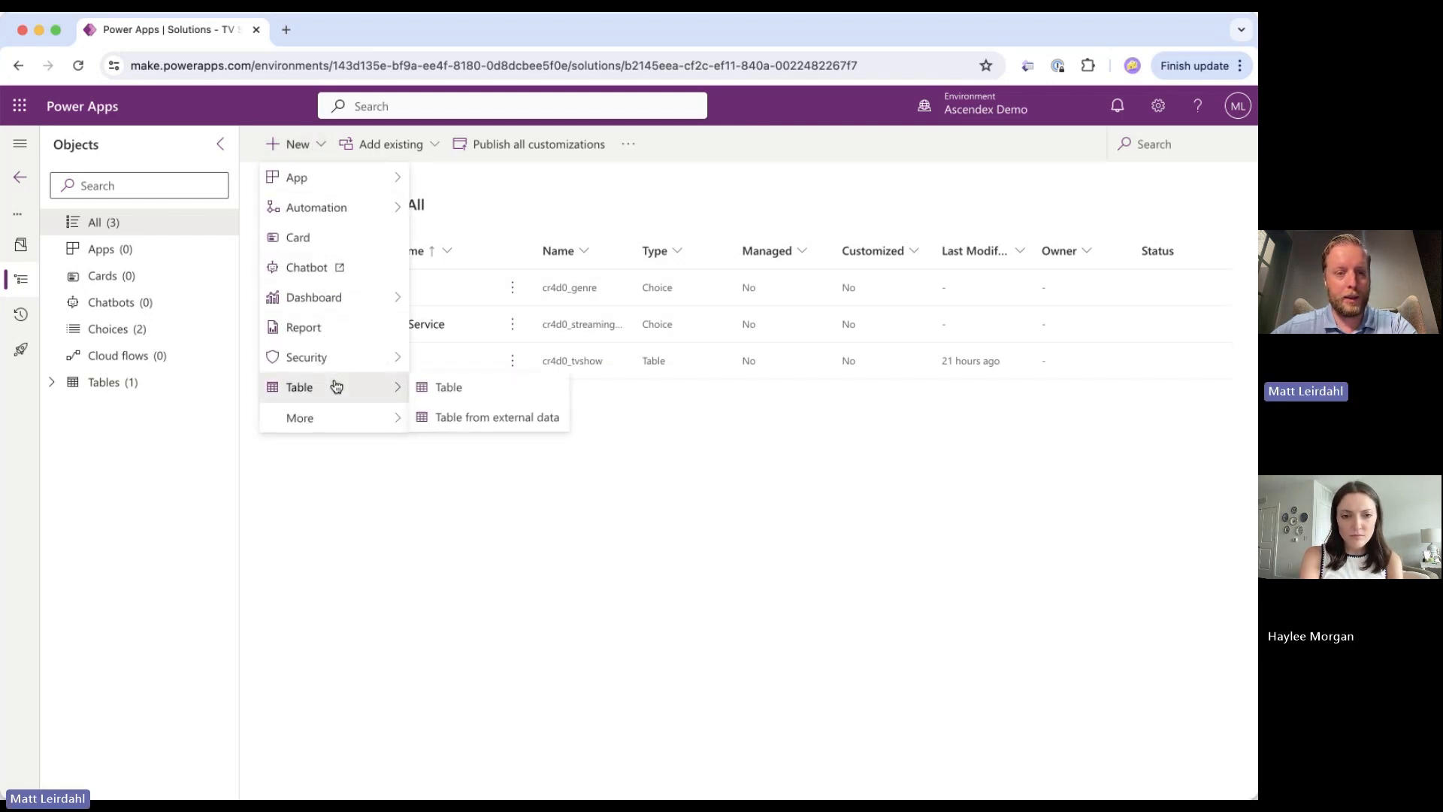
{"action": "left_click", "coordinate": [478, 393]}
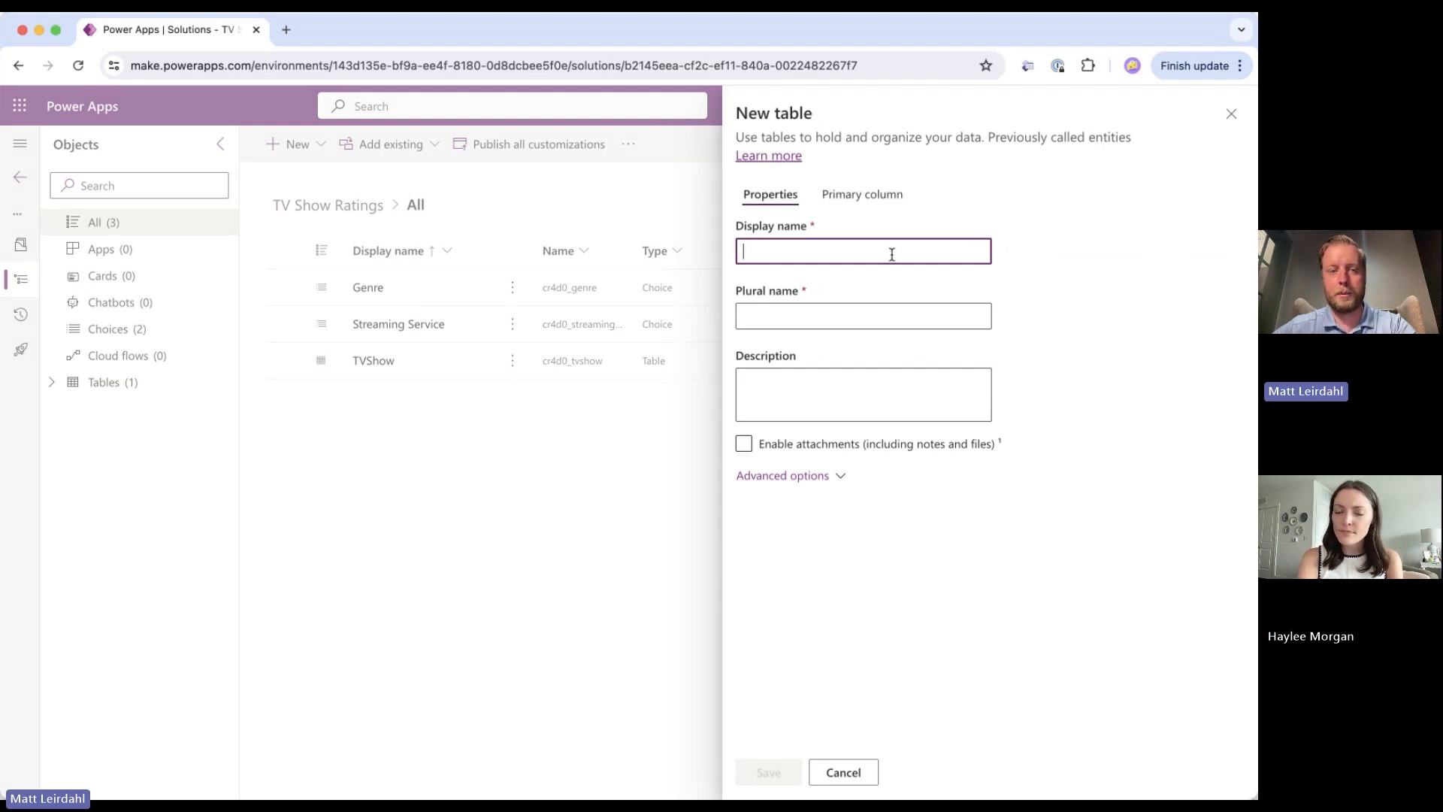
Name the new table TV Show Rating, with TV Show Ratings as its plural name
{"action": "type", "text": "TVShowRating"}
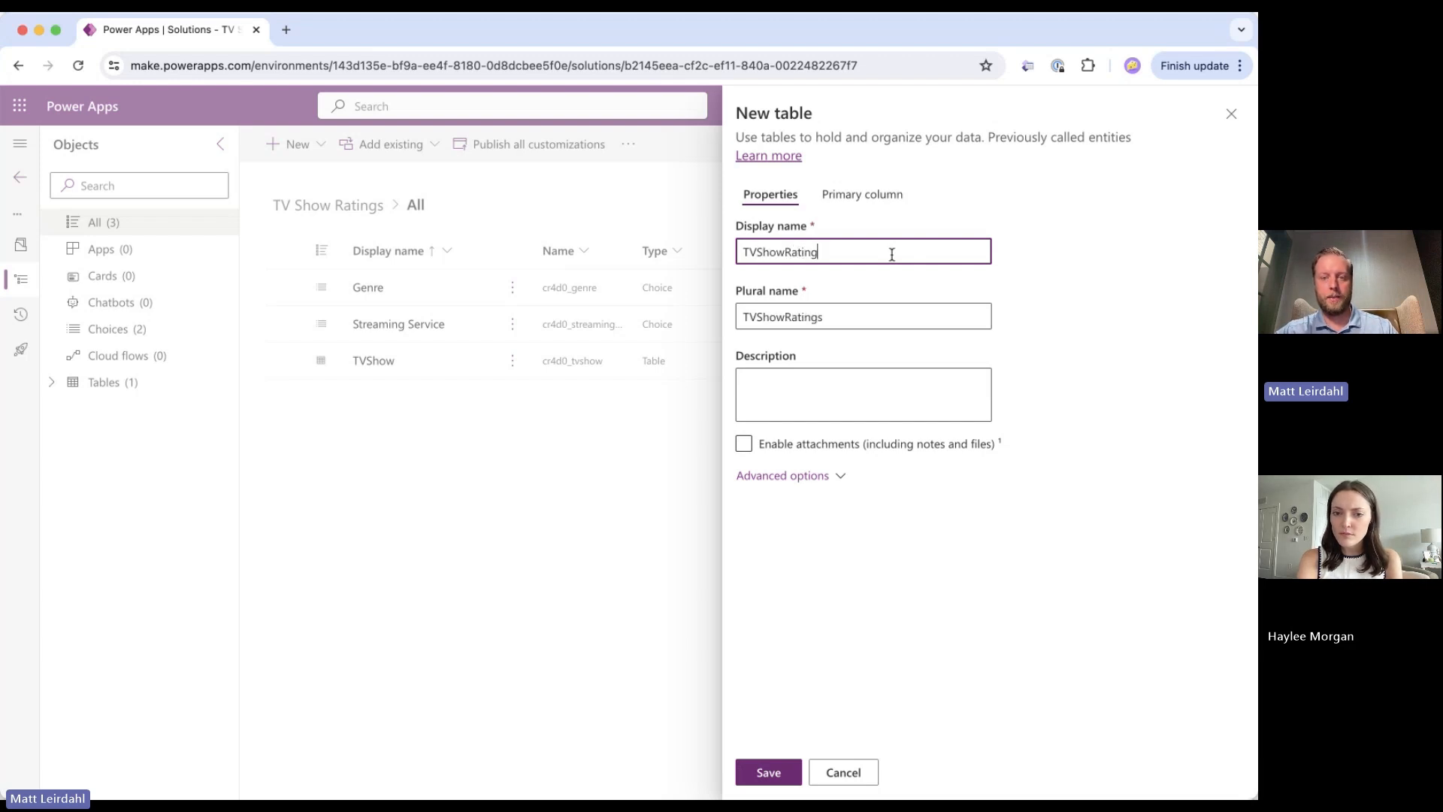
{"action": "left_click", "coordinate": [758, 253]}
{"action": "left_click", "coordinate": [790, 253]}
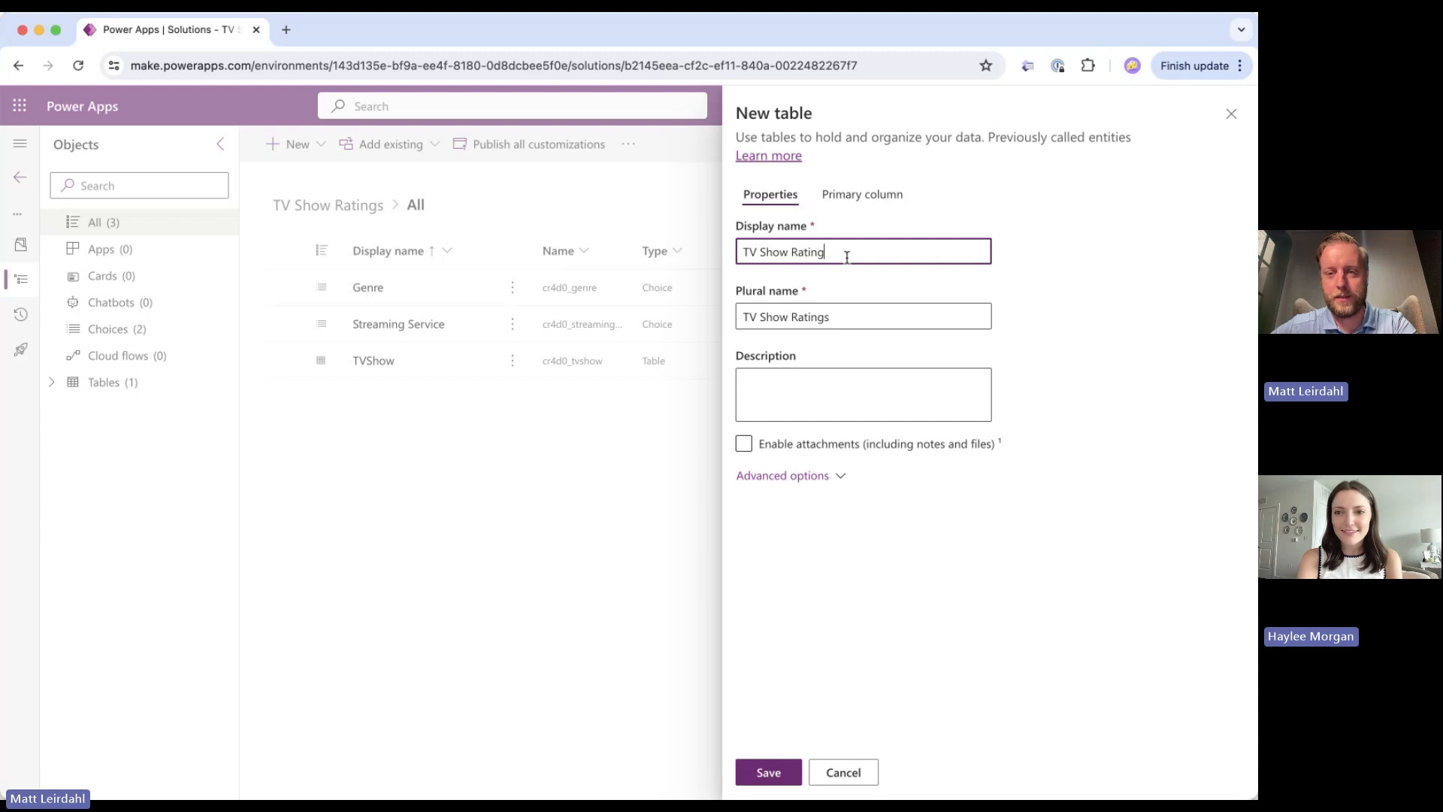
{"action": "type", "text": "s"}
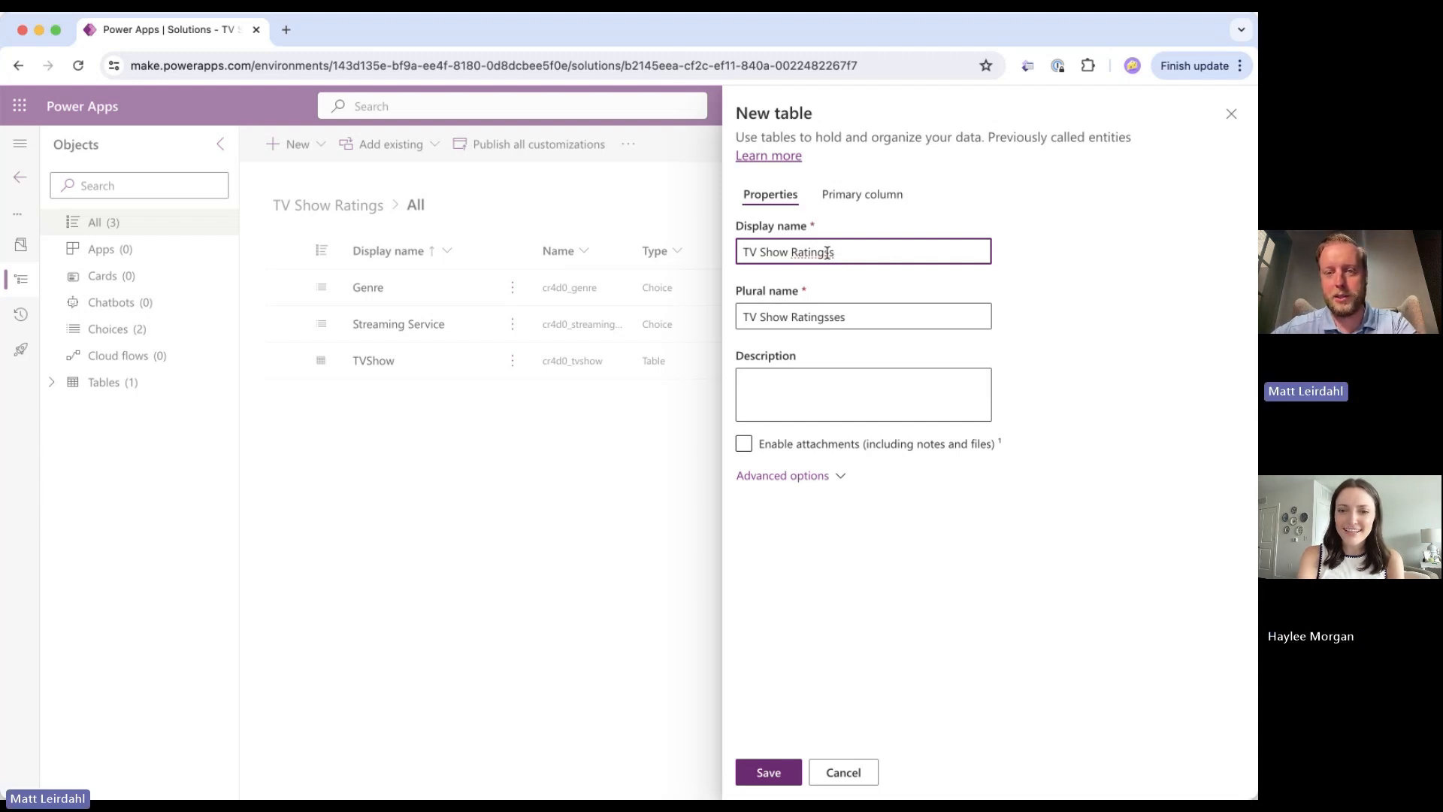
{"action": "left_click", "coordinate": [850, 319]}
{"action": "key", "text": "BackSpace"}
{"action": "key", "text": "BackSpace"}
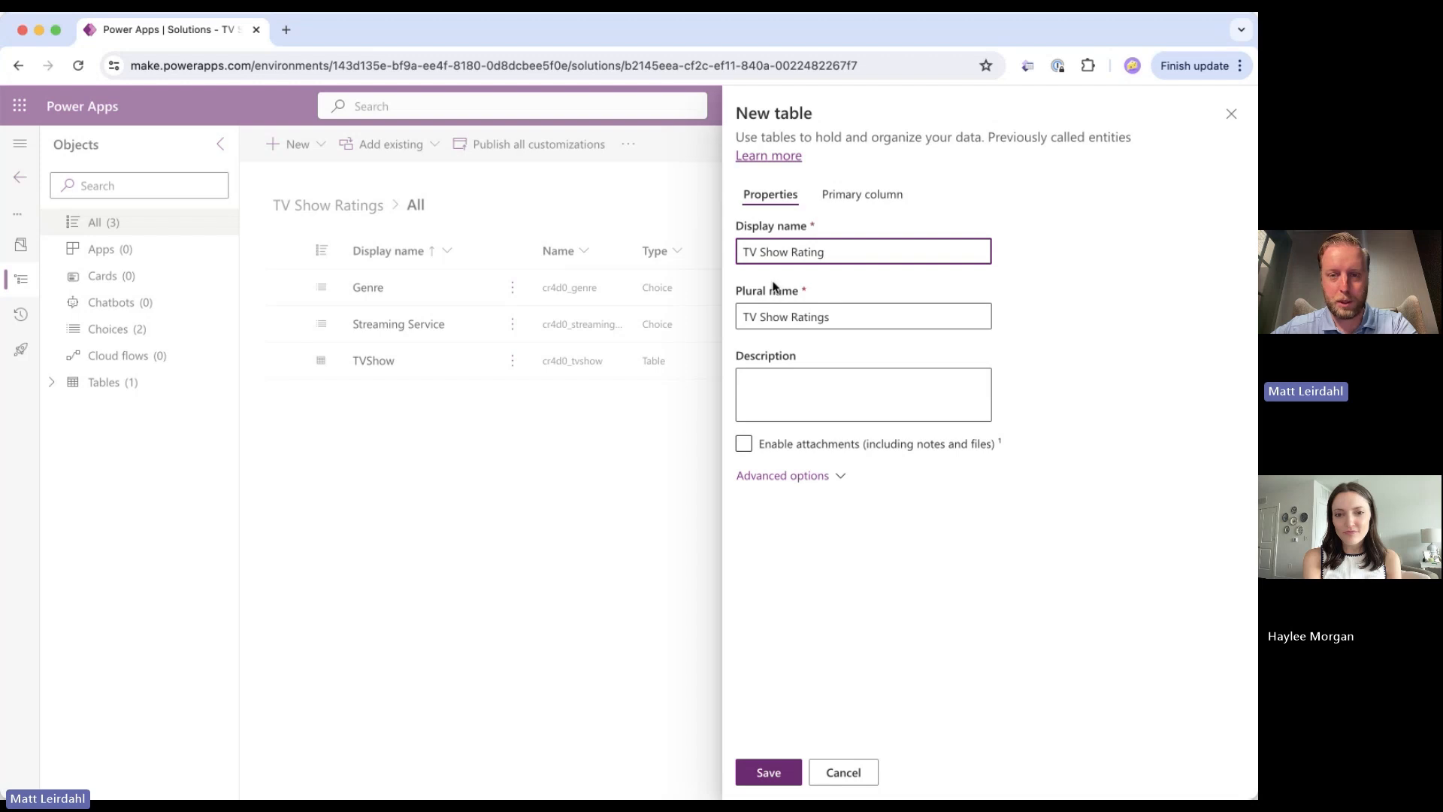
Describe the new table as "TV Show Ratings for TV Show App"
{"action": "left_click", "coordinate": [794, 376]}
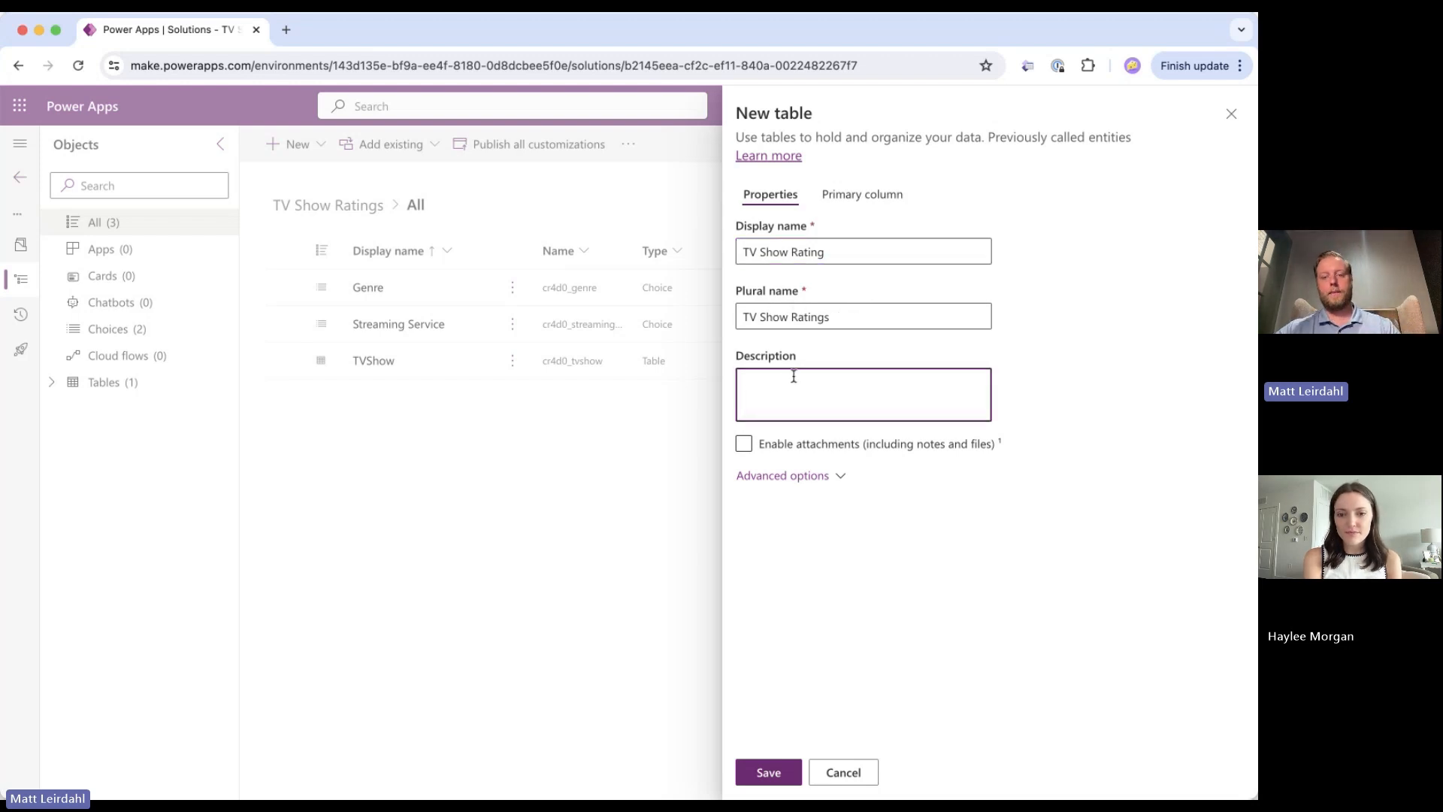
{"action": "type", "text": "TV Show"}
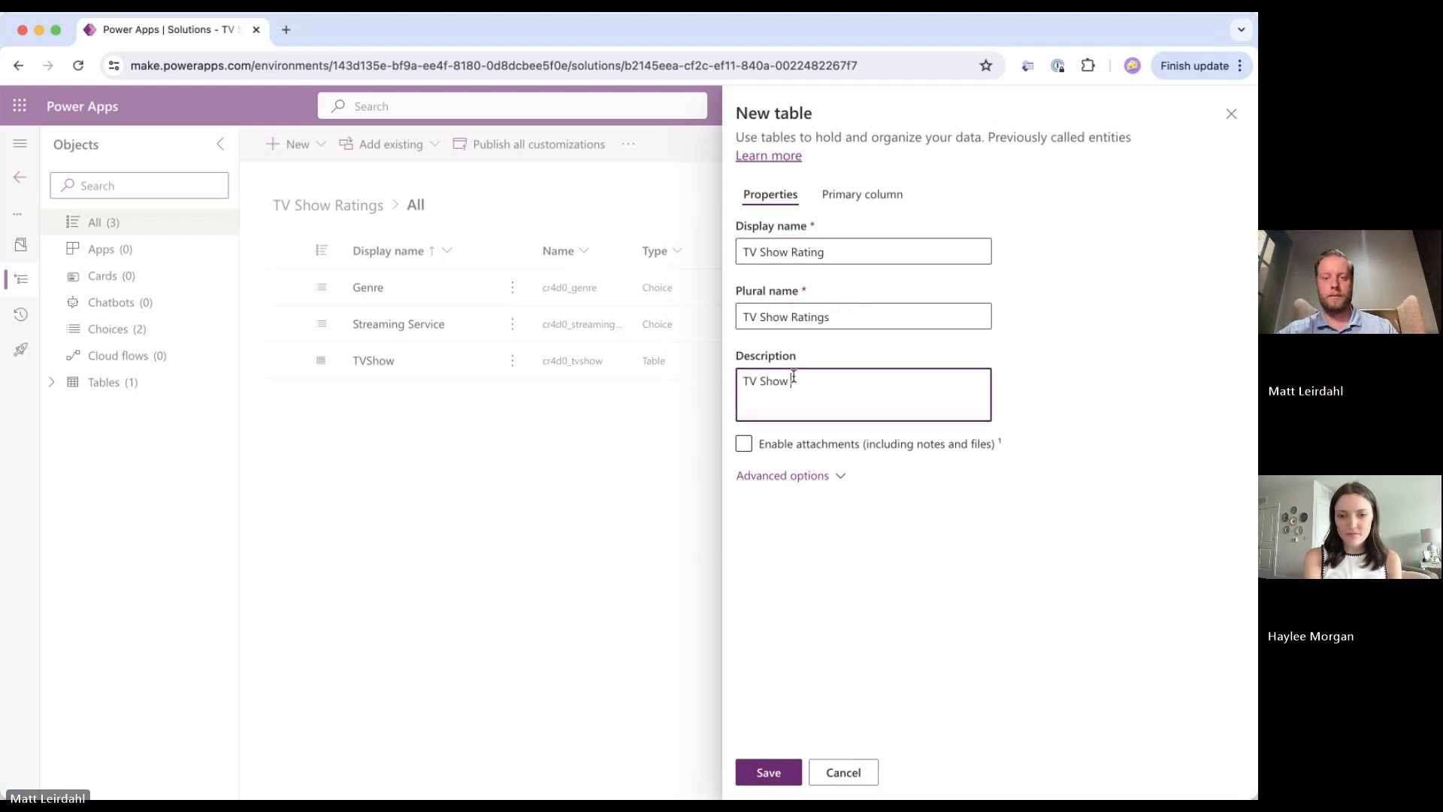
{"action": "type", "text": " Ratings for TV Sho"}
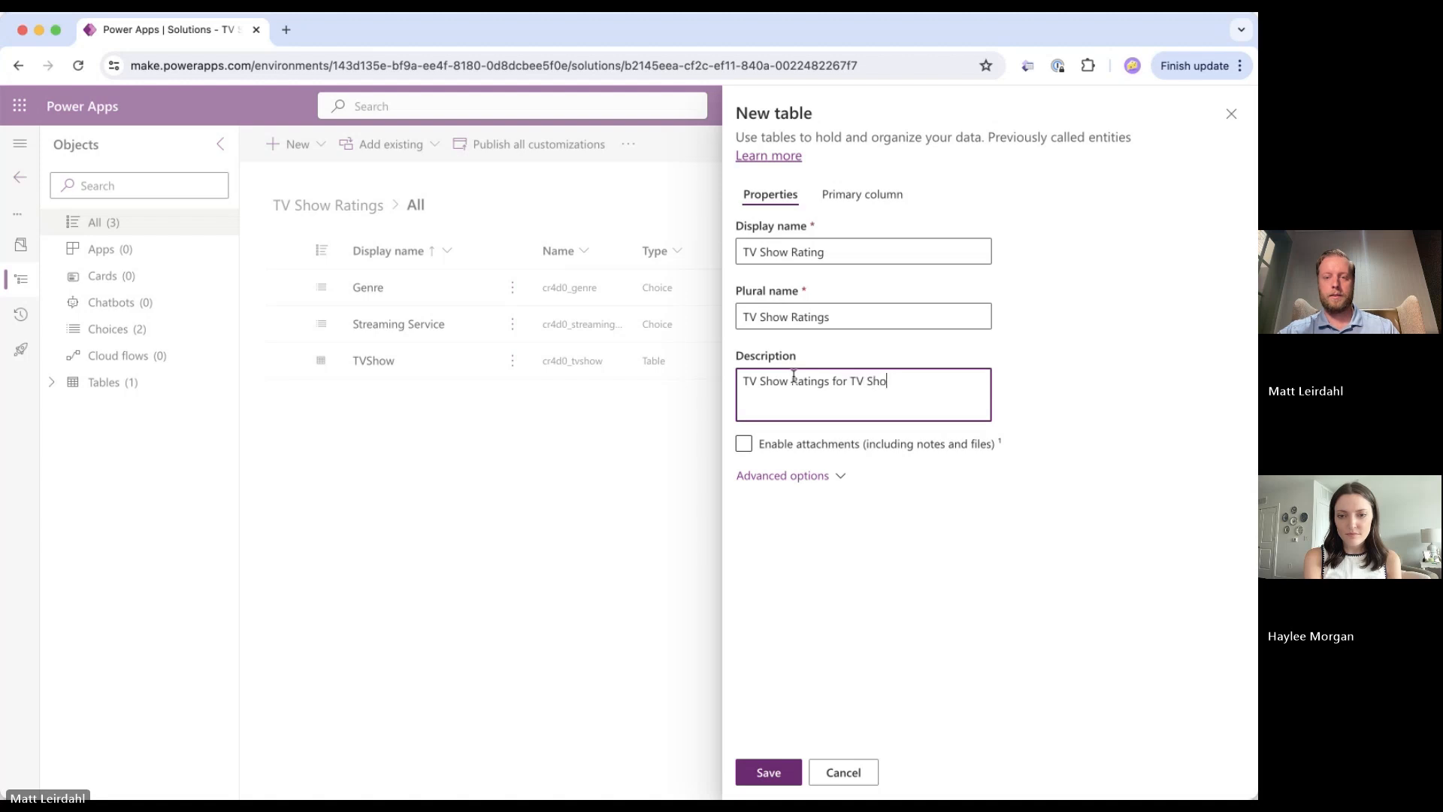
{"action": "type", "text": "w App"}
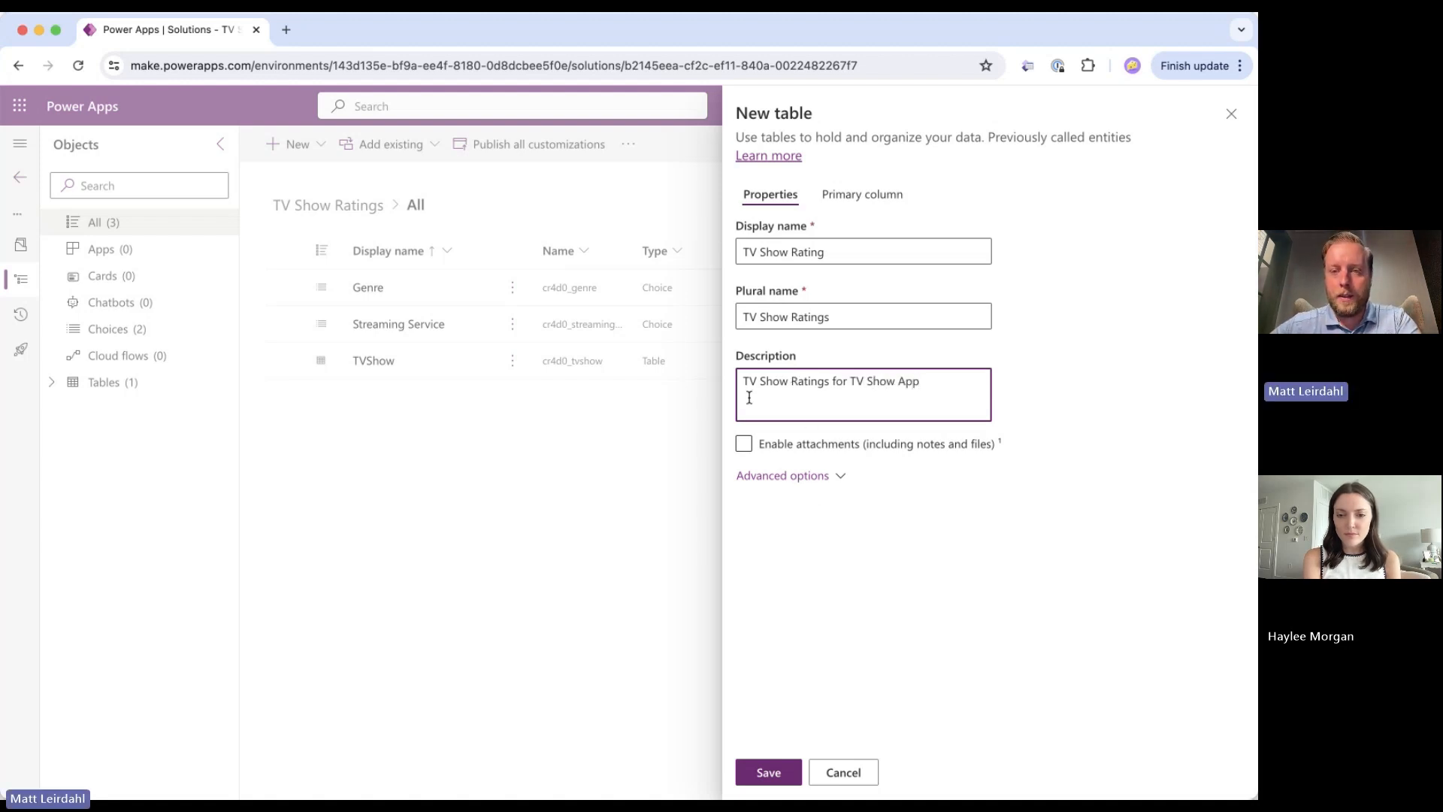
{"action": "left_click", "coordinate": [744, 447]}
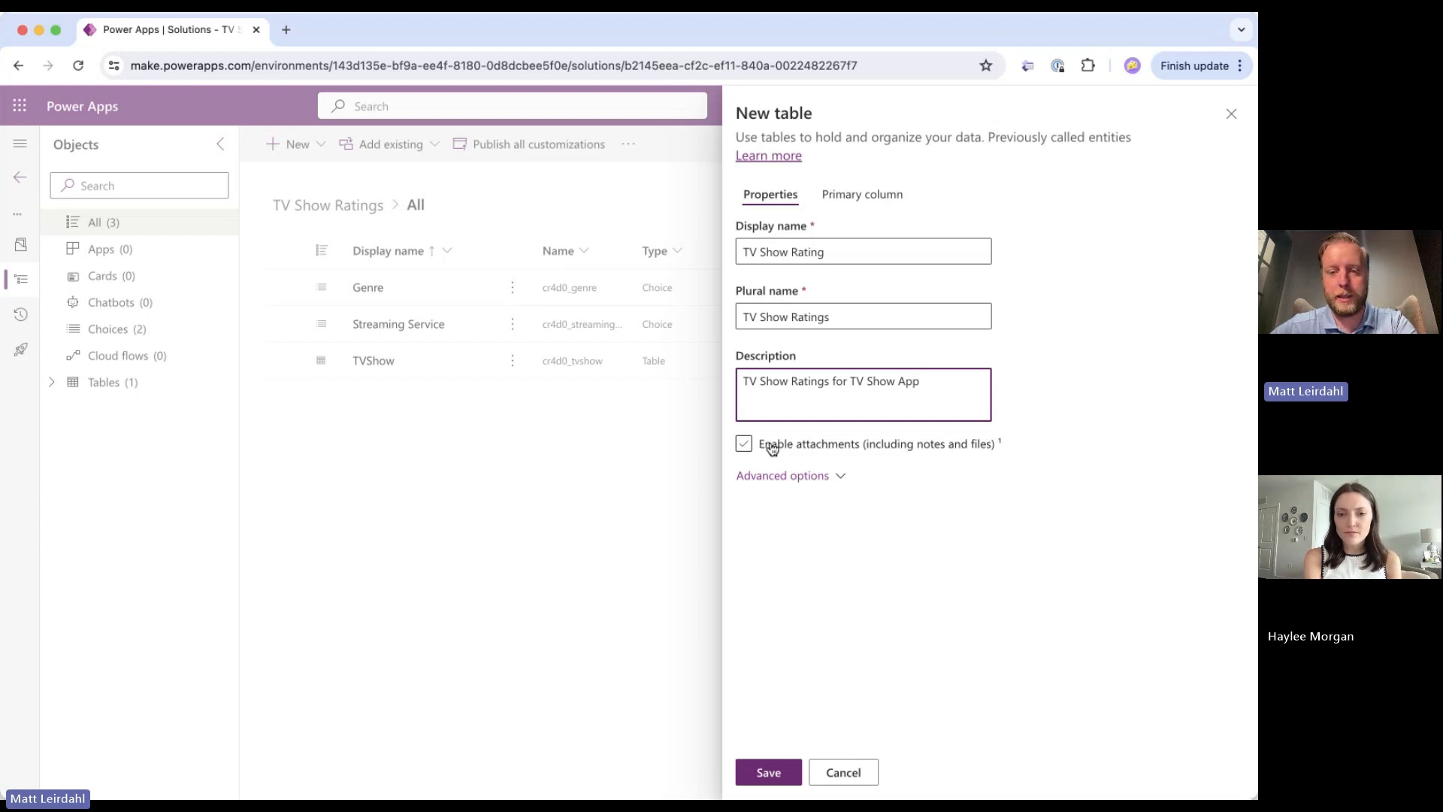
Examine the new table's advanced options, including schema name, type, record ownership, image, color and the table and row feature settings
{"action": "left_click", "coordinate": [788, 478]}
{"action": "scroll", "coordinate": [933, 549], "scroll_direction": "down", "scroll_amount": 3}
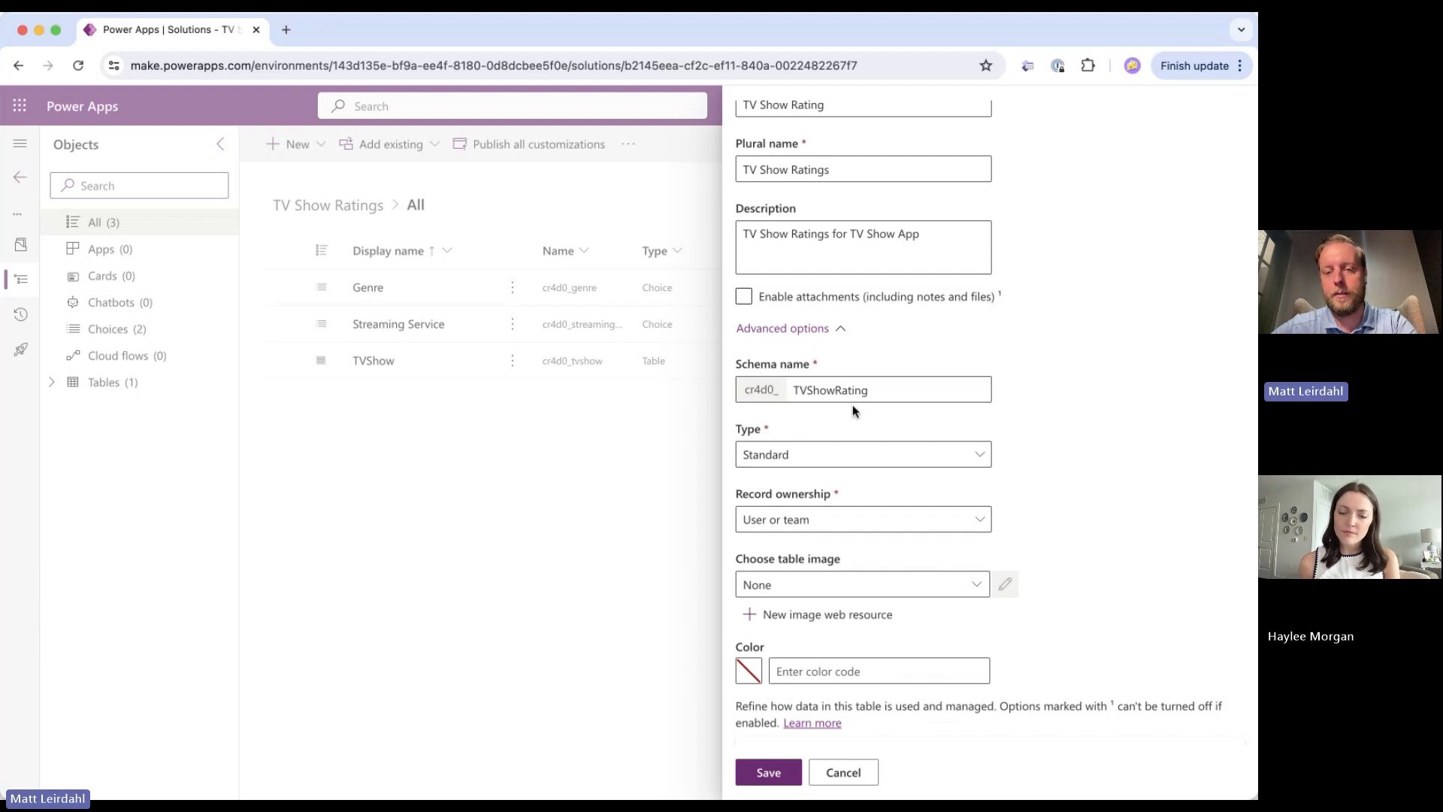
{"action": "scroll", "coordinate": [850, 395], "scroll_direction": "up", "scroll_amount": 2}
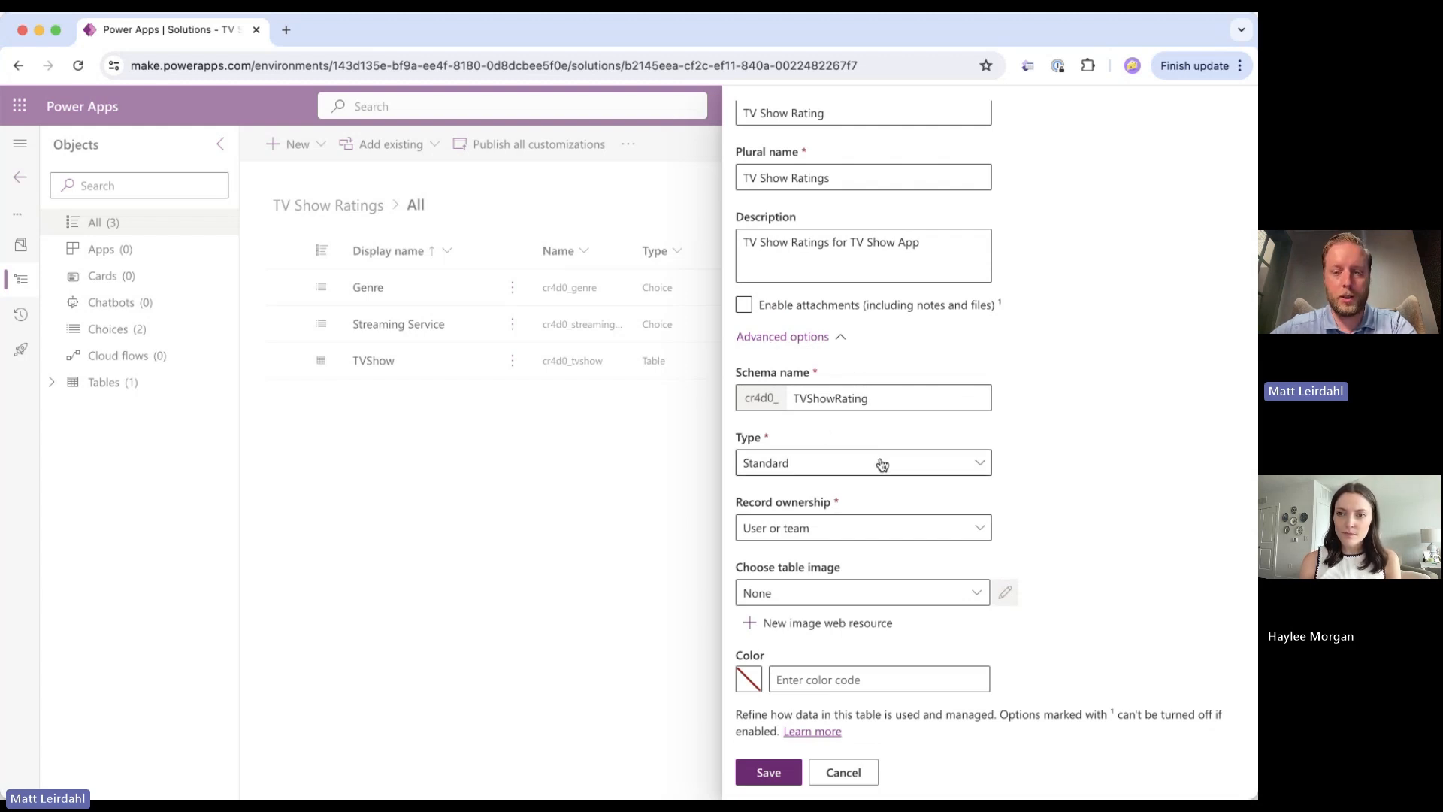
{"action": "scroll", "coordinate": [882, 464], "scroll_direction": "down", "scroll_amount": 5}
{"action": "scroll", "coordinate": [886, 465], "scroll_direction": "down", "scroll_amount": 2}
{"action": "scroll", "coordinate": [886, 467], "scroll_direction": "up", "scroll_amount": 2}
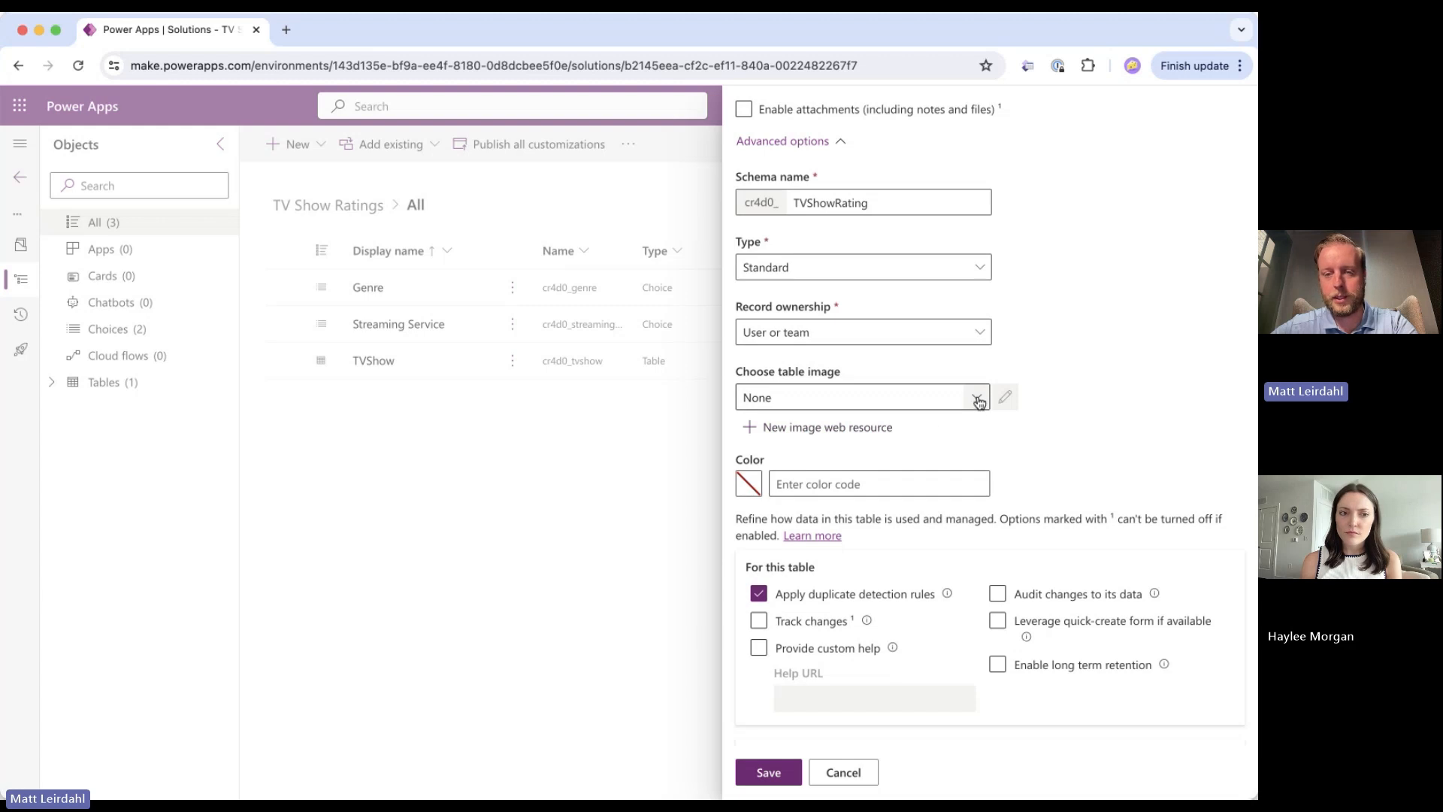
{"action": "scroll", "coordinate": [962, 458], "scroll_direction": "down", "scroll_amount": 2}
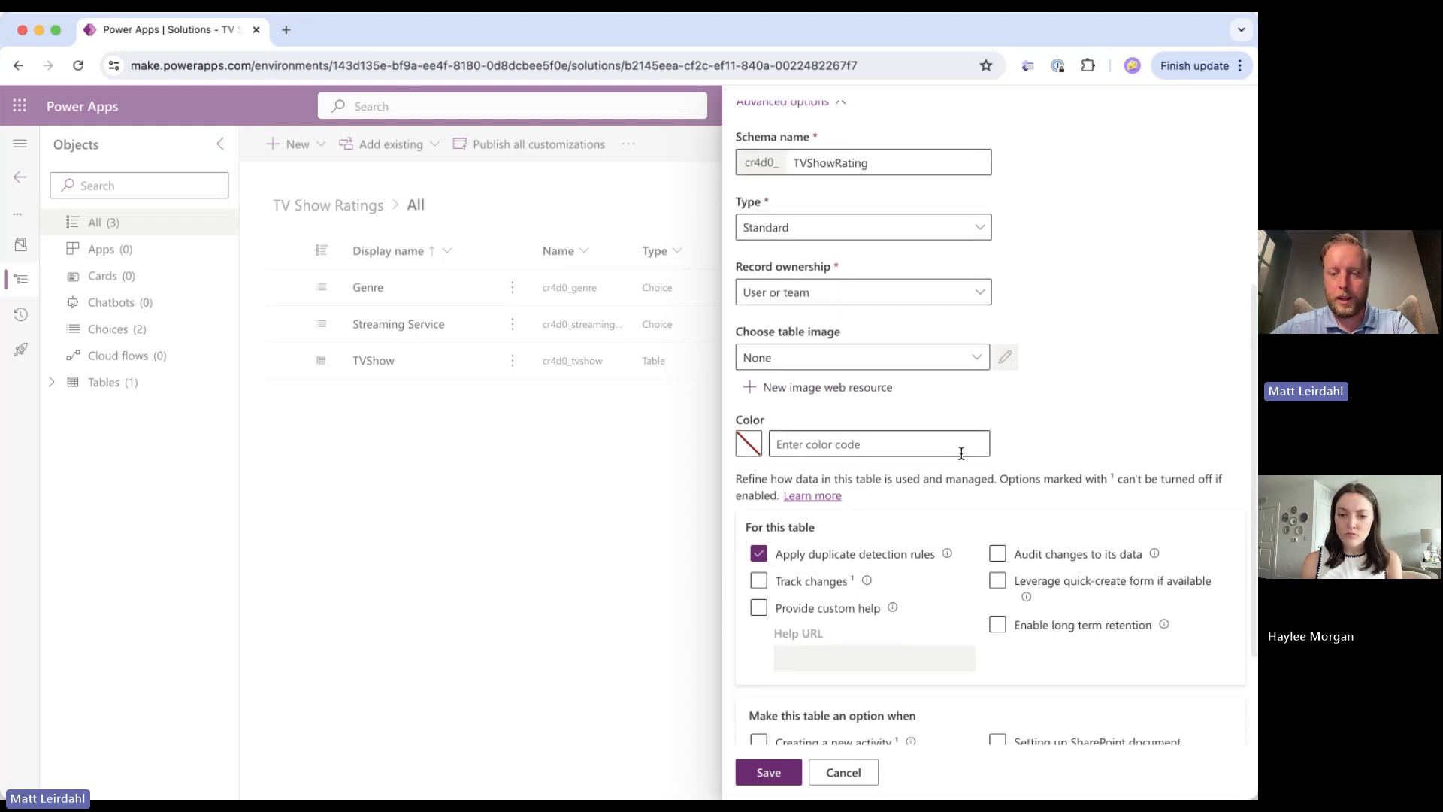
{"action": "scroll", "coordinate": [967, 455], "scroll_direction": "down", "scroll_amount": 5}
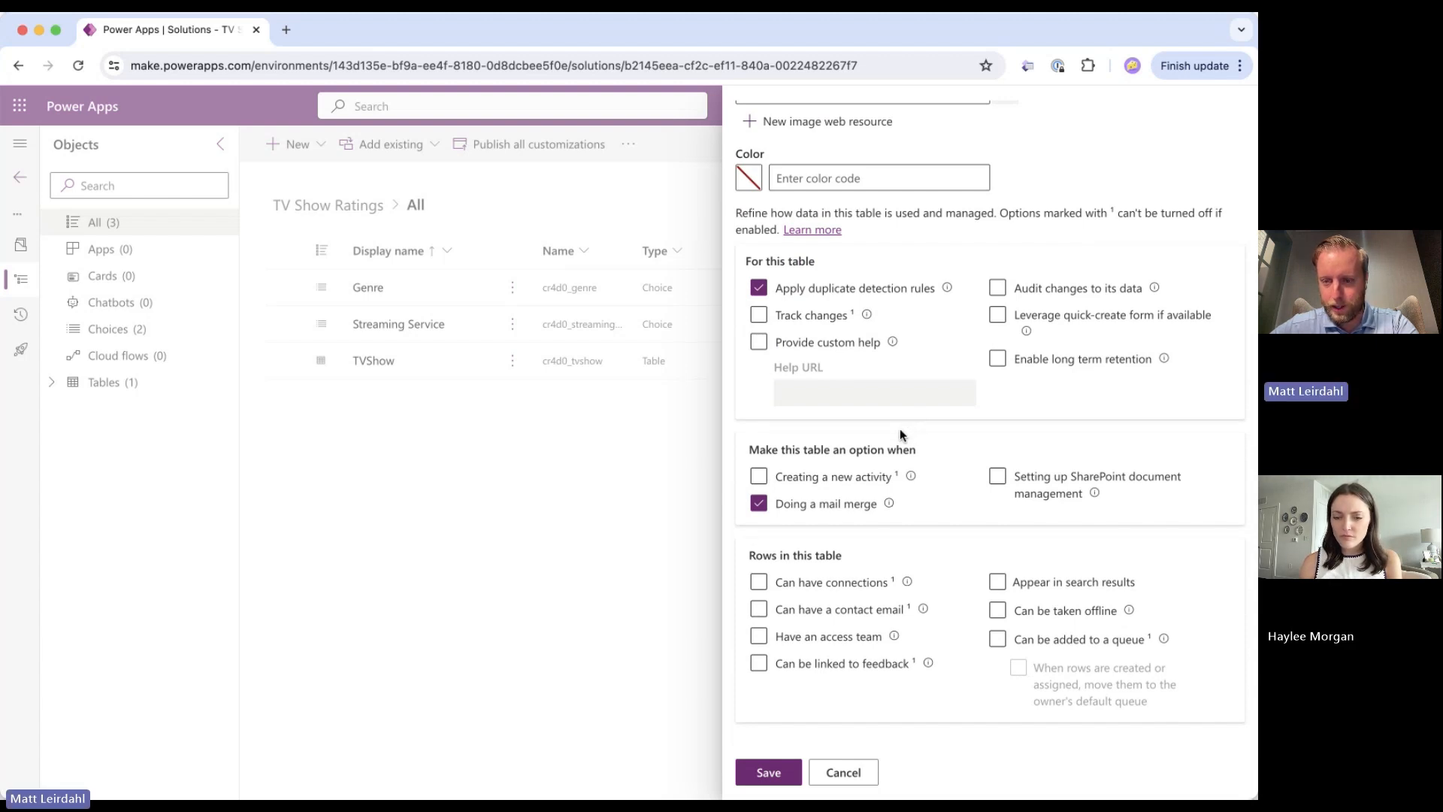
{"action": "scroll", "coordinate": [899, 428], "scroll_direction": "up", "scroll_amount": 8}
{"action": "scroll", "coordinate": [898, 414], "scroll_direction": "down", "scroll_amount": 8}
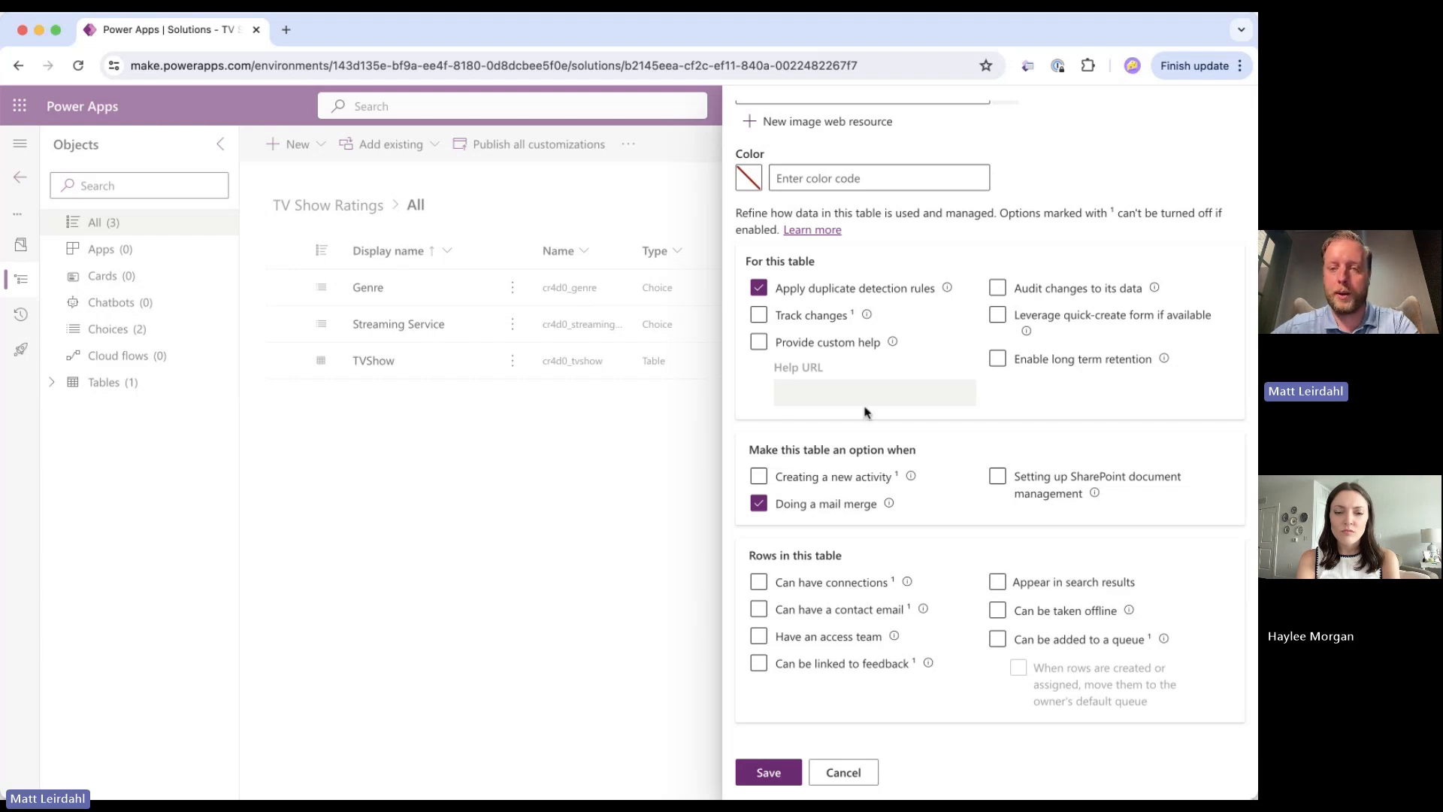
{"action": "scroll", "coordinate": [864, 412], "scroll_direction": "up", "scroll_amount": 10}
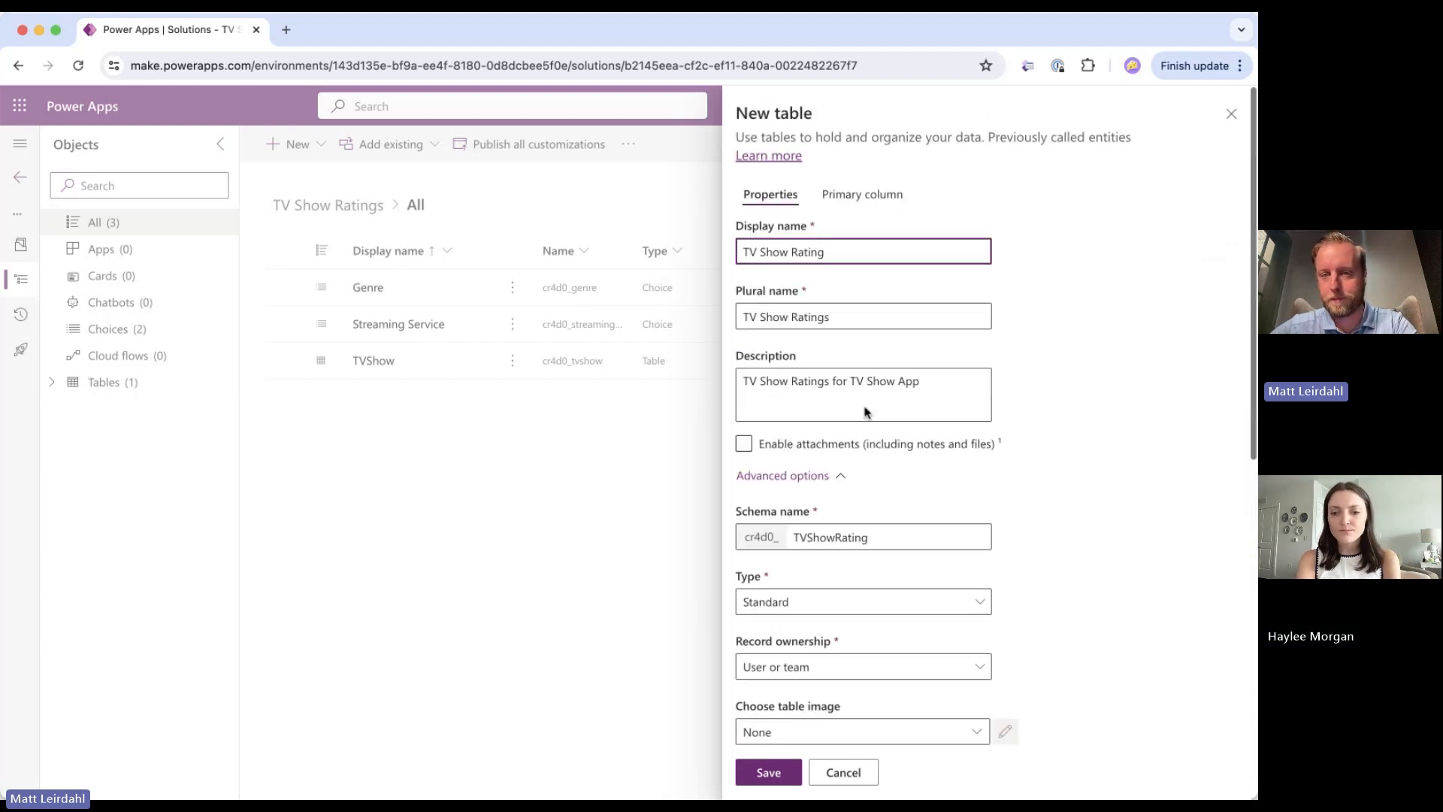
Rename the table's primary column to Id, with its advanced options expanded
{"action": "left_click", "coordinate": [860, 194]}
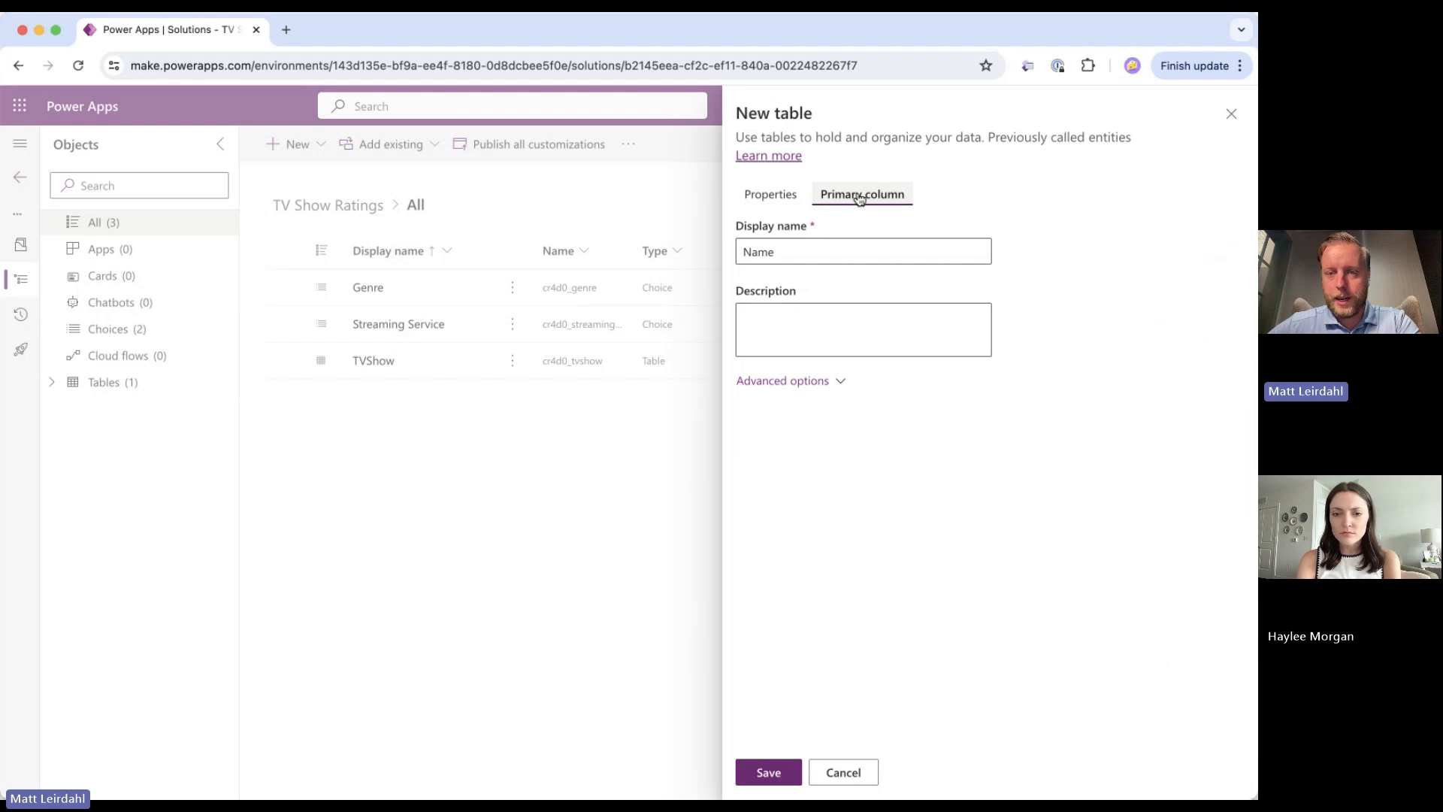
{"action": "left_click", "coordinate": [799, 385]}
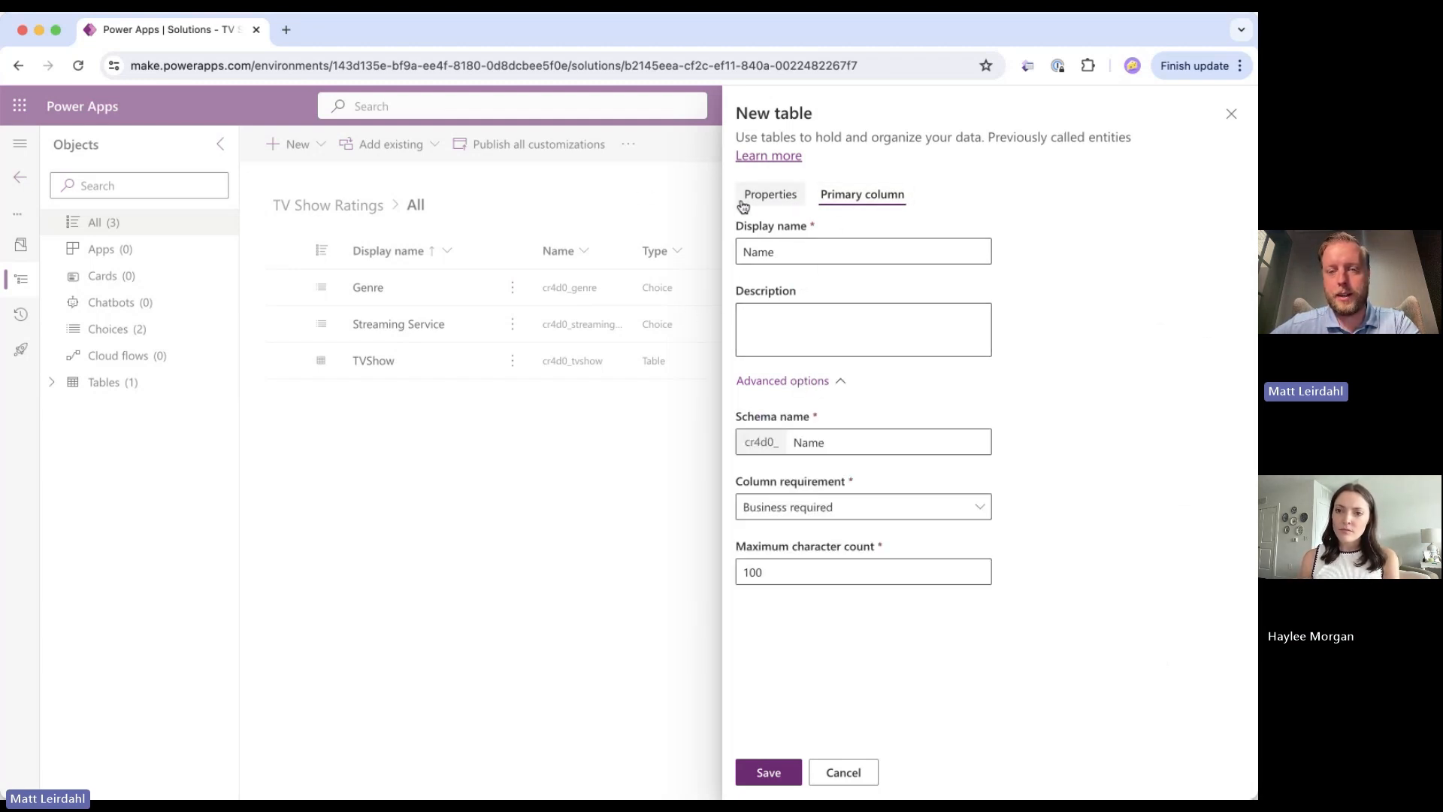
{"action": "left_click_drag", "start_coordinate": [774, 252], "coordinate": [635, 235]}
{"action": "type", "text": "Id"}
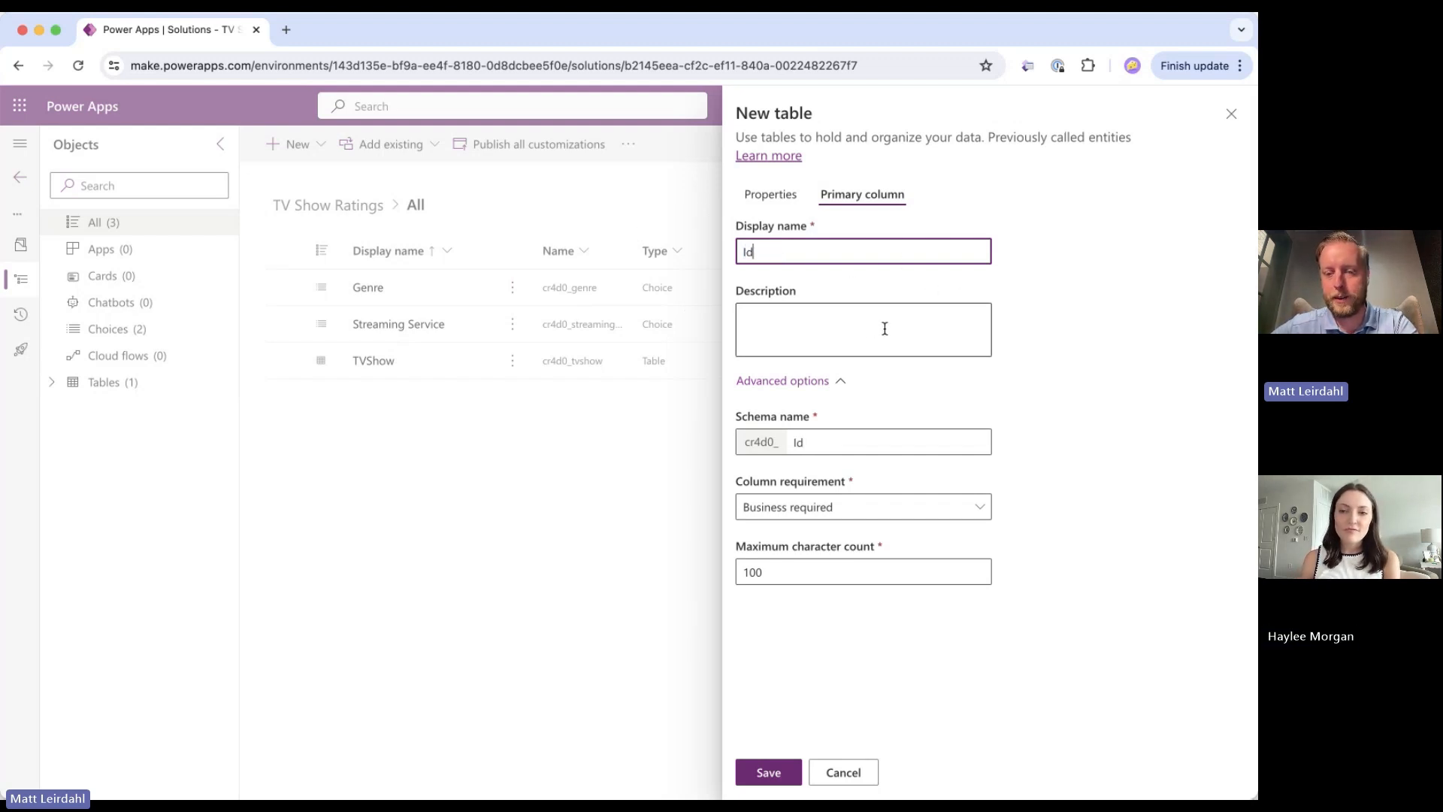
Set the primary column's requirement to Optional and save the new table
{"action": "left_click", "coordinate": [985, 510]}
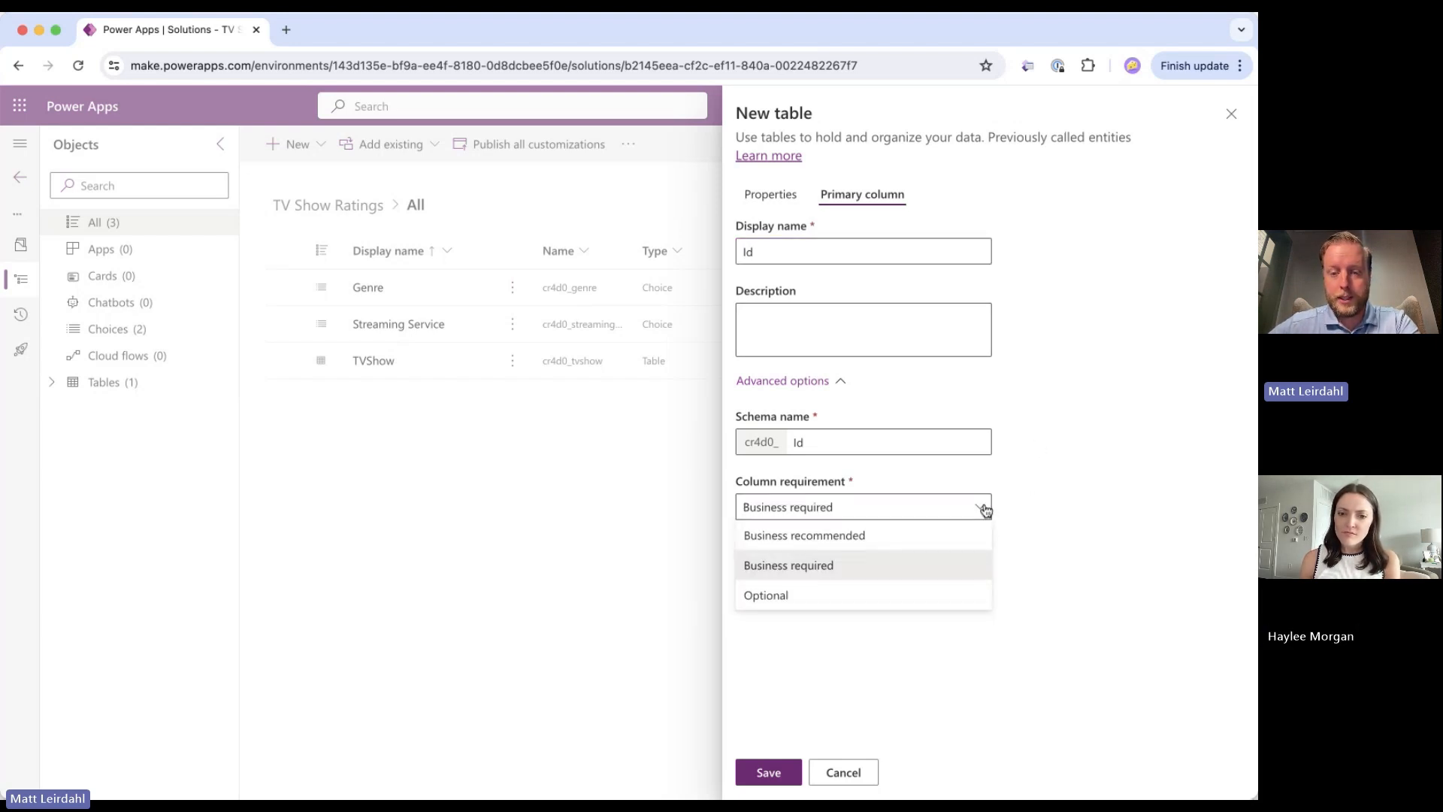
{"action": "left_click", "coordinate": [1045, 499]}
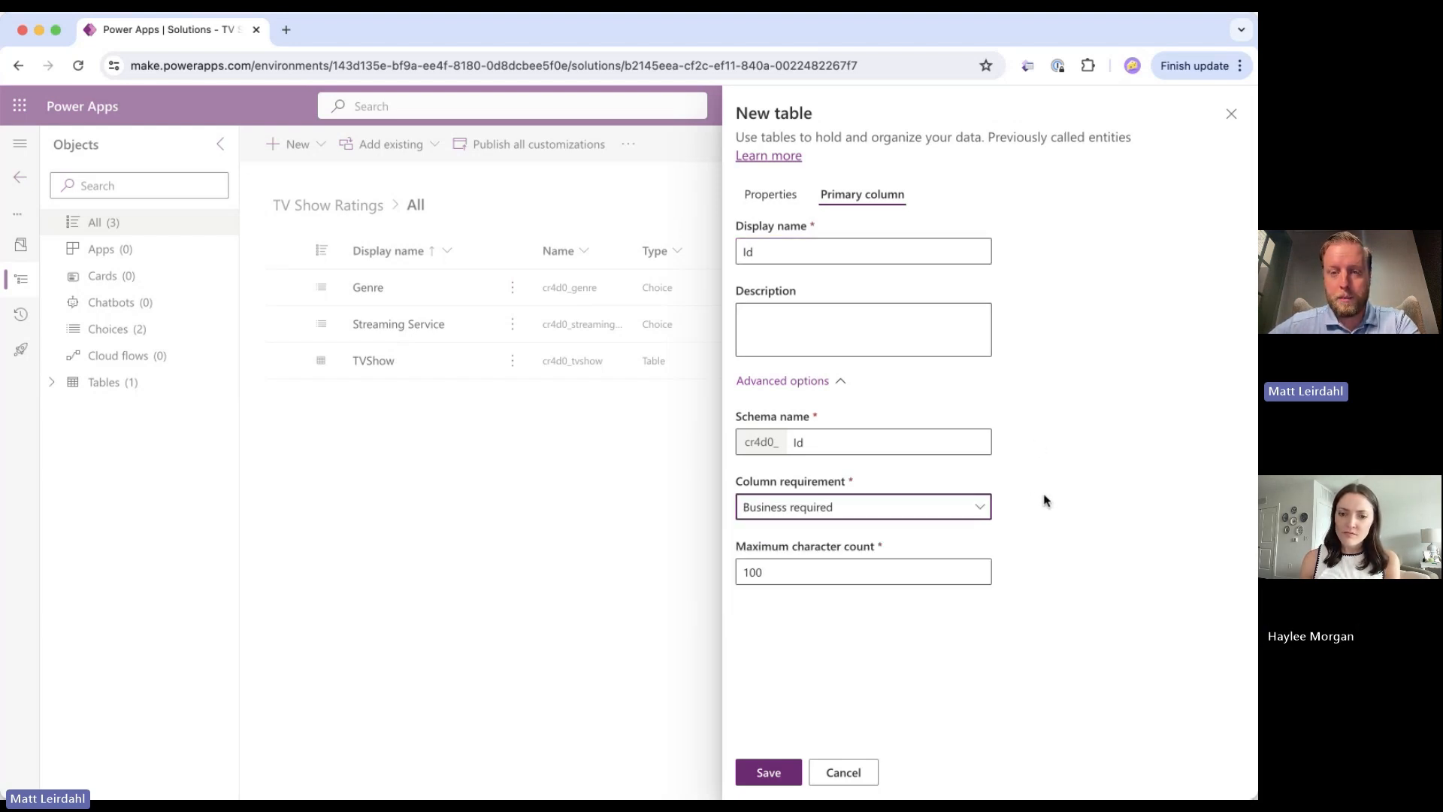
{"action": "left_click", "coordinate": [938, 508]}
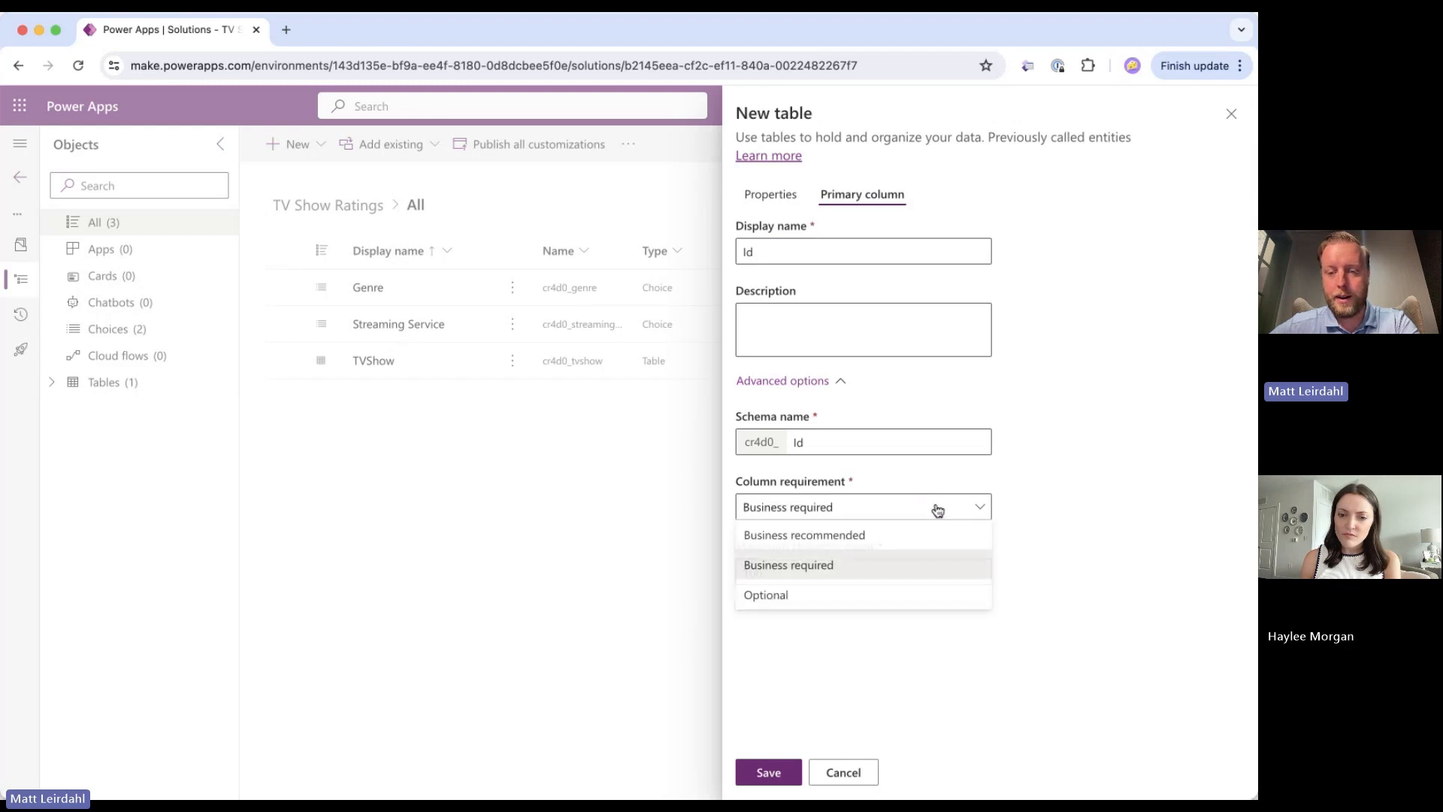
{"action": "left_click", "coordinate": [866, 598]}
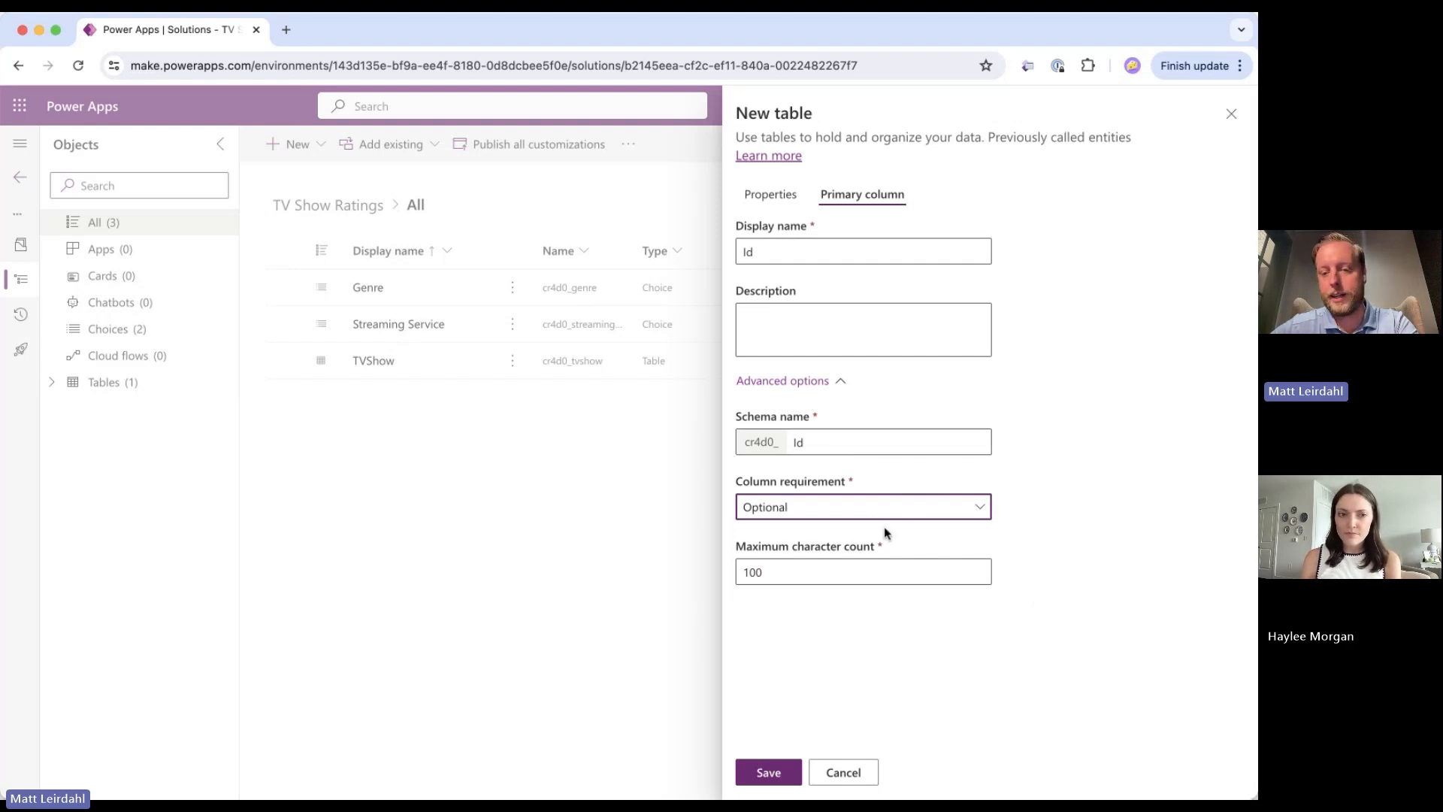
{"action": "left_click", "coordinate": [762, 773]}
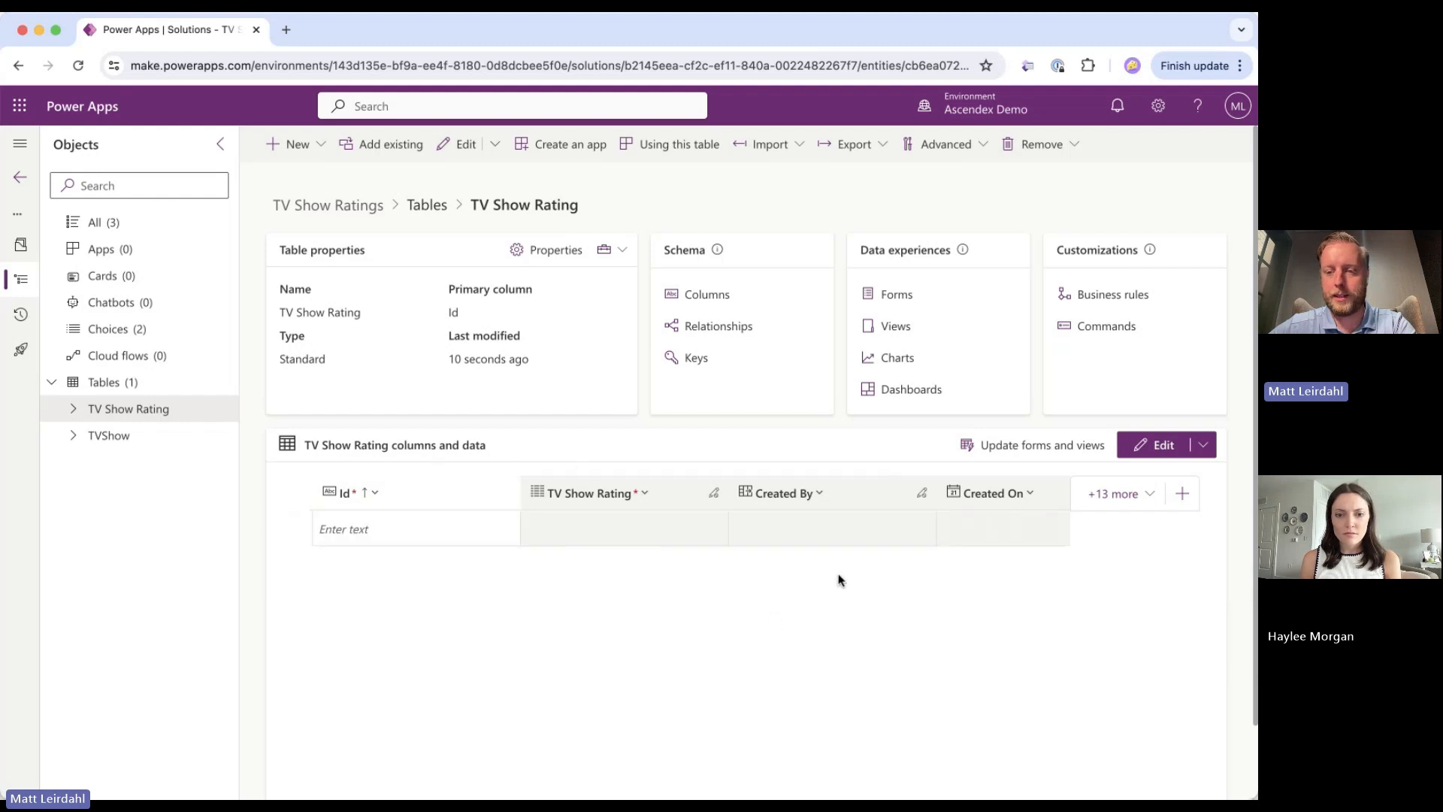
Open the Id column of the TV Show Rating table for editing and change its data type to Autonumber
{"action": "left_click", "coordinate": [380, 501]}
{"action": "left_click", "coordinate": [371, 522]}
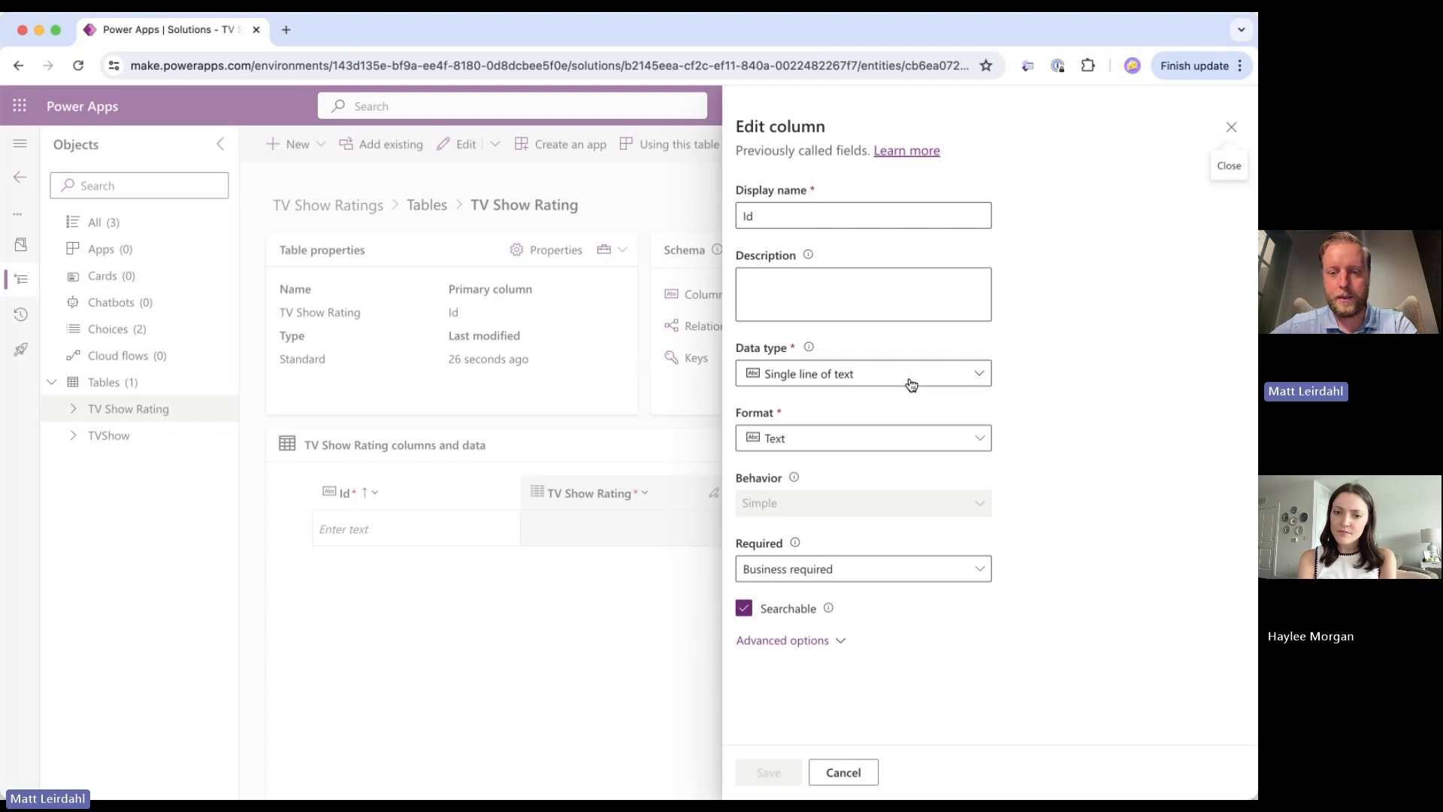
{"action": "left_click", "coordinate": [921, 378]}
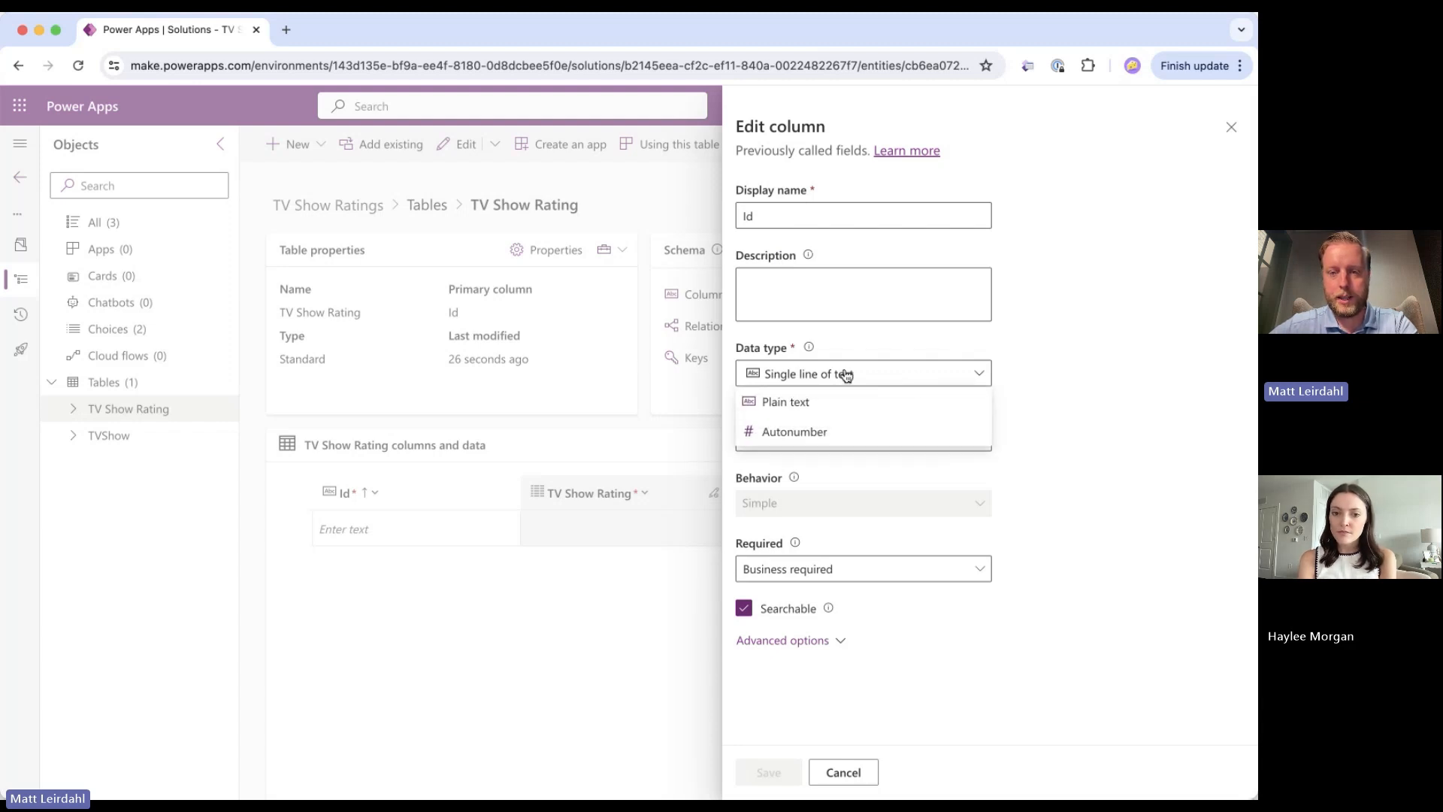
{"action": "left_click", "coordinate": [809, 433]}
Make the Id column Optional and save it with the default string prefixed autonumber settings
{"action": "left_click", "coordinate": [912, 442]}
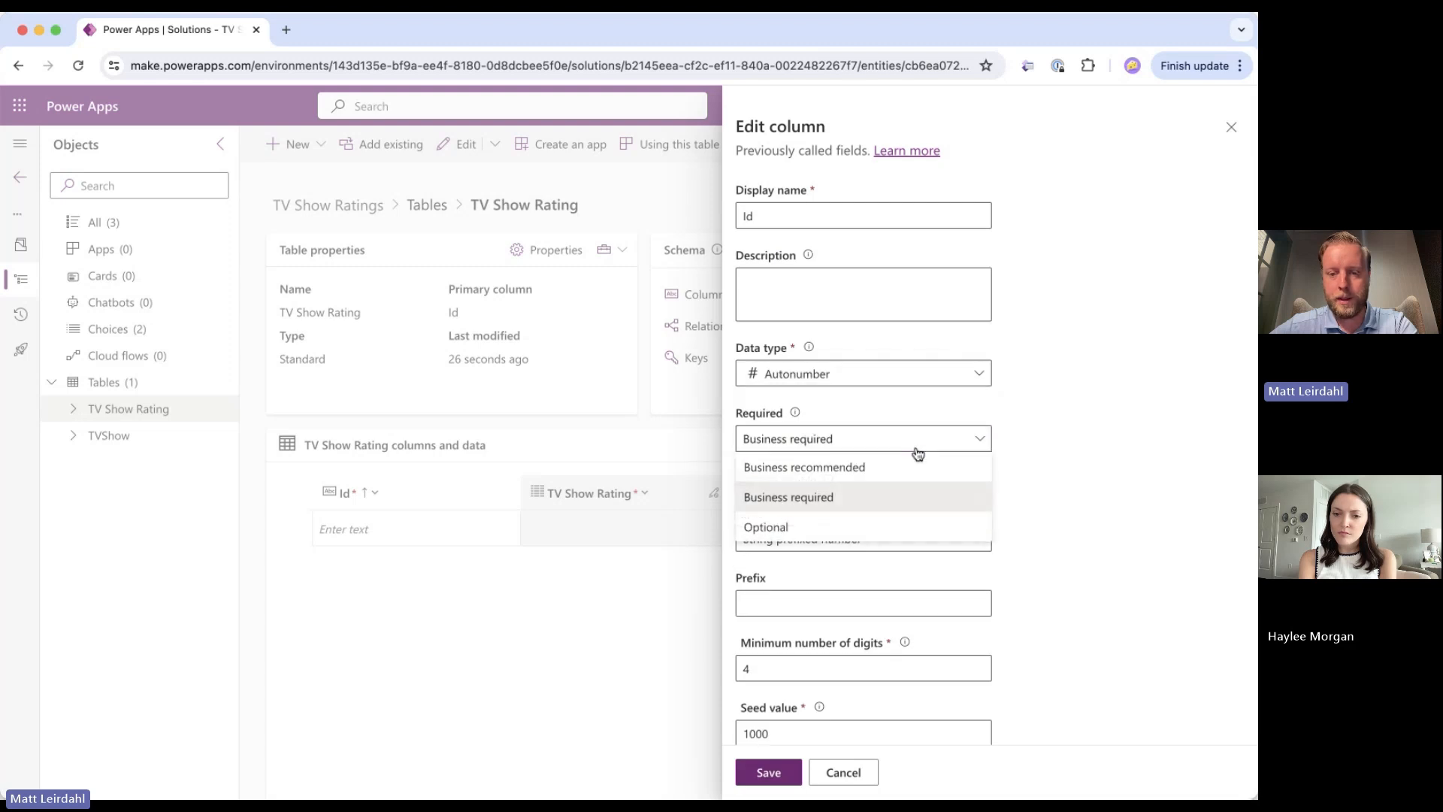
{"action": "left_click", "coordinate": [864, 528]}
{"action": "scroll", "coordinate": [1063, 519], "scroll_direction": "down", "scroll_amount": 2}
{"action": "scroll", "coordinate": [1062, 518], "scroll_direction": "down", "scroll_amount": 1}
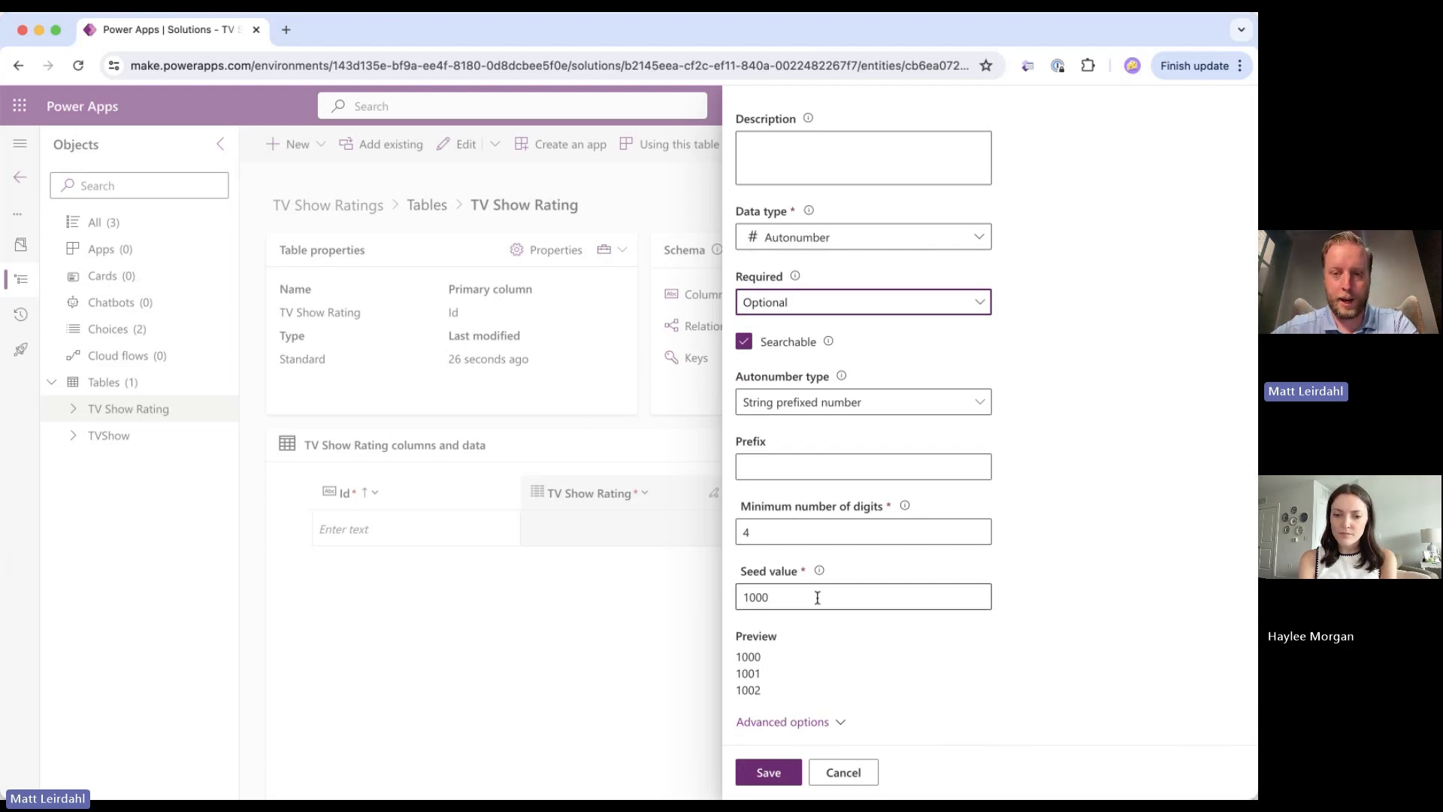
{"action": "scroll", "coordinate": [784, 620], "scroll_direction": "down", "scroll_amount": 1}
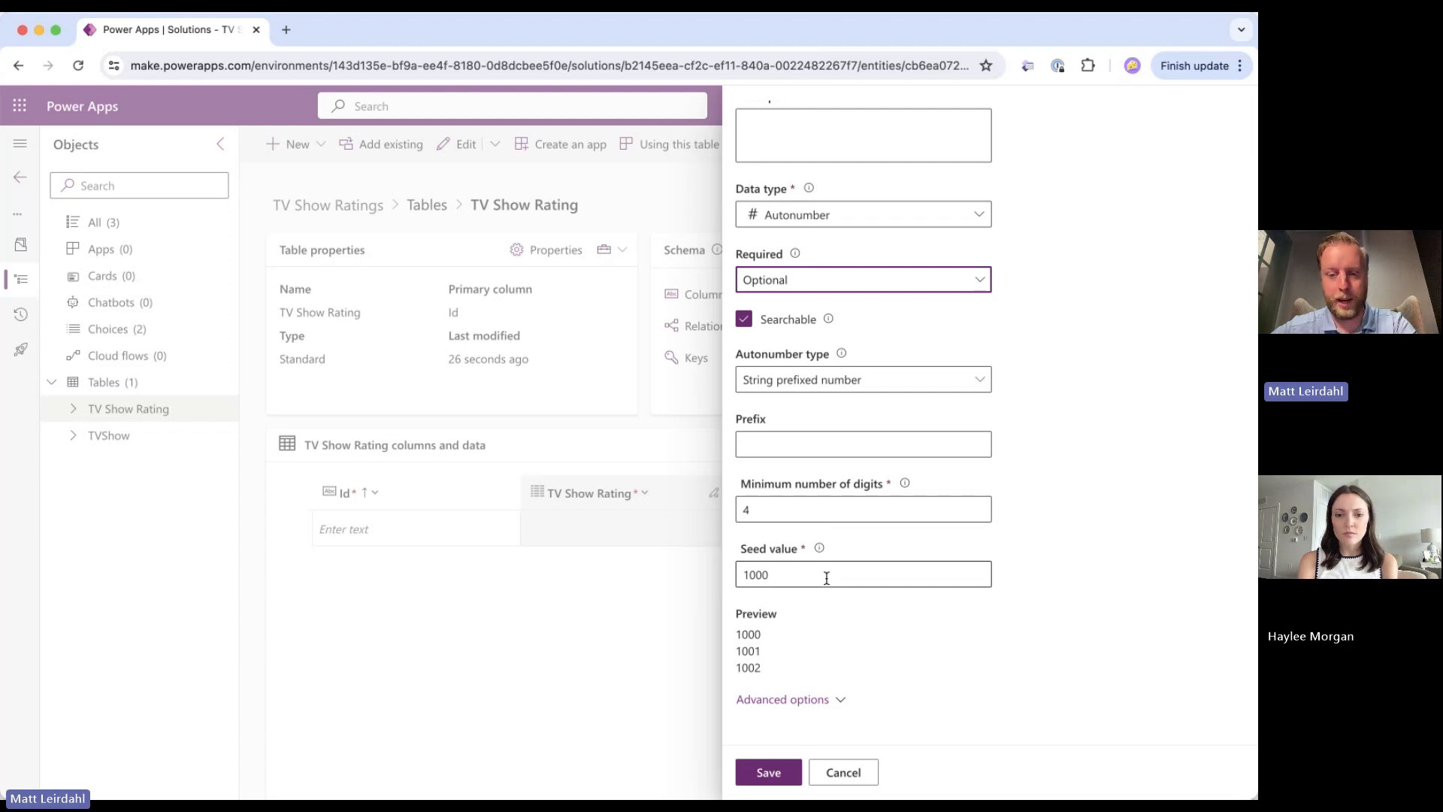
{"action": "scroll", "coordinate": [811, 510], "scroll_direction": "up", "scroll_amount": 3}
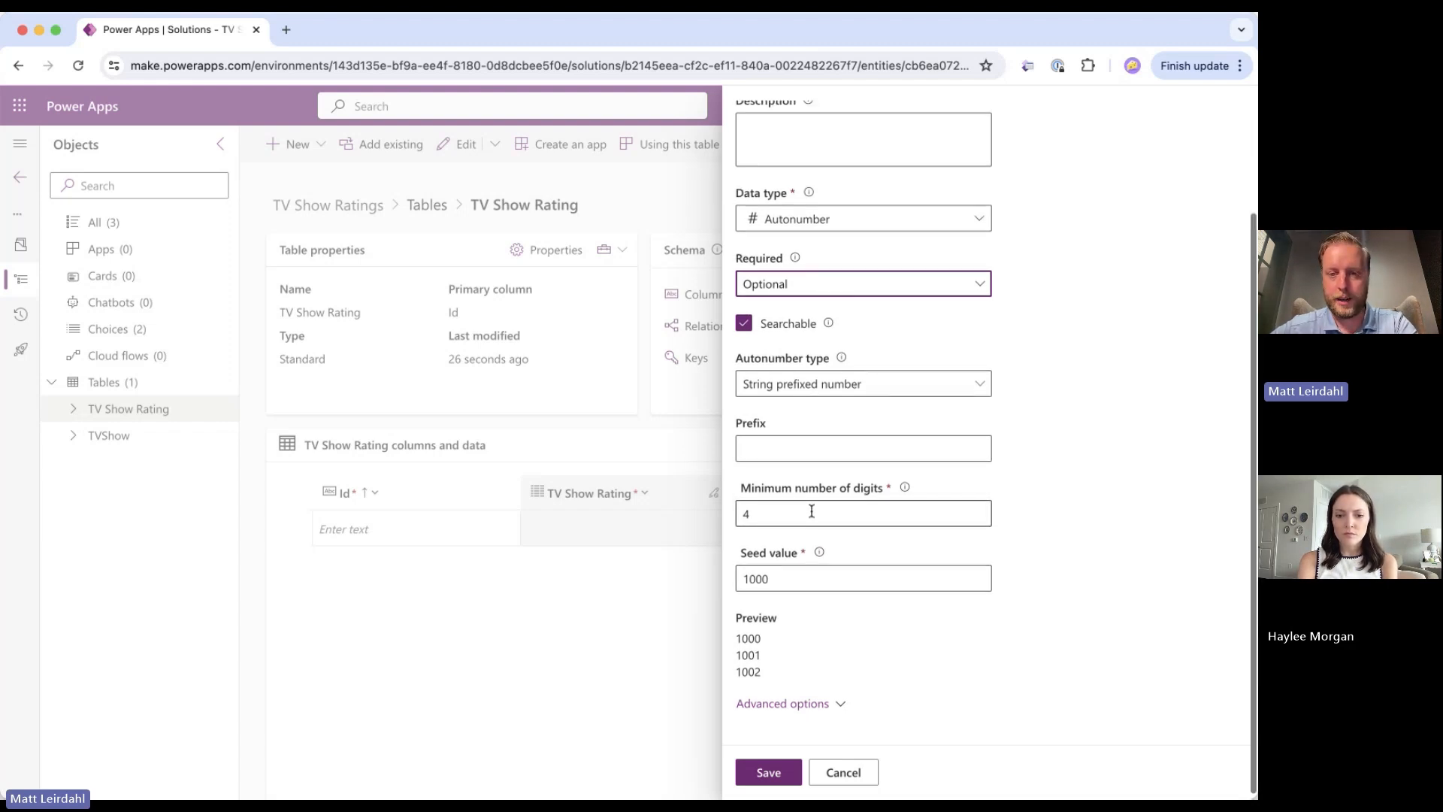
{"action": "scroll", "coordinate": [811, 509], "scroll_direction": "down", "scroll_amount": 3}
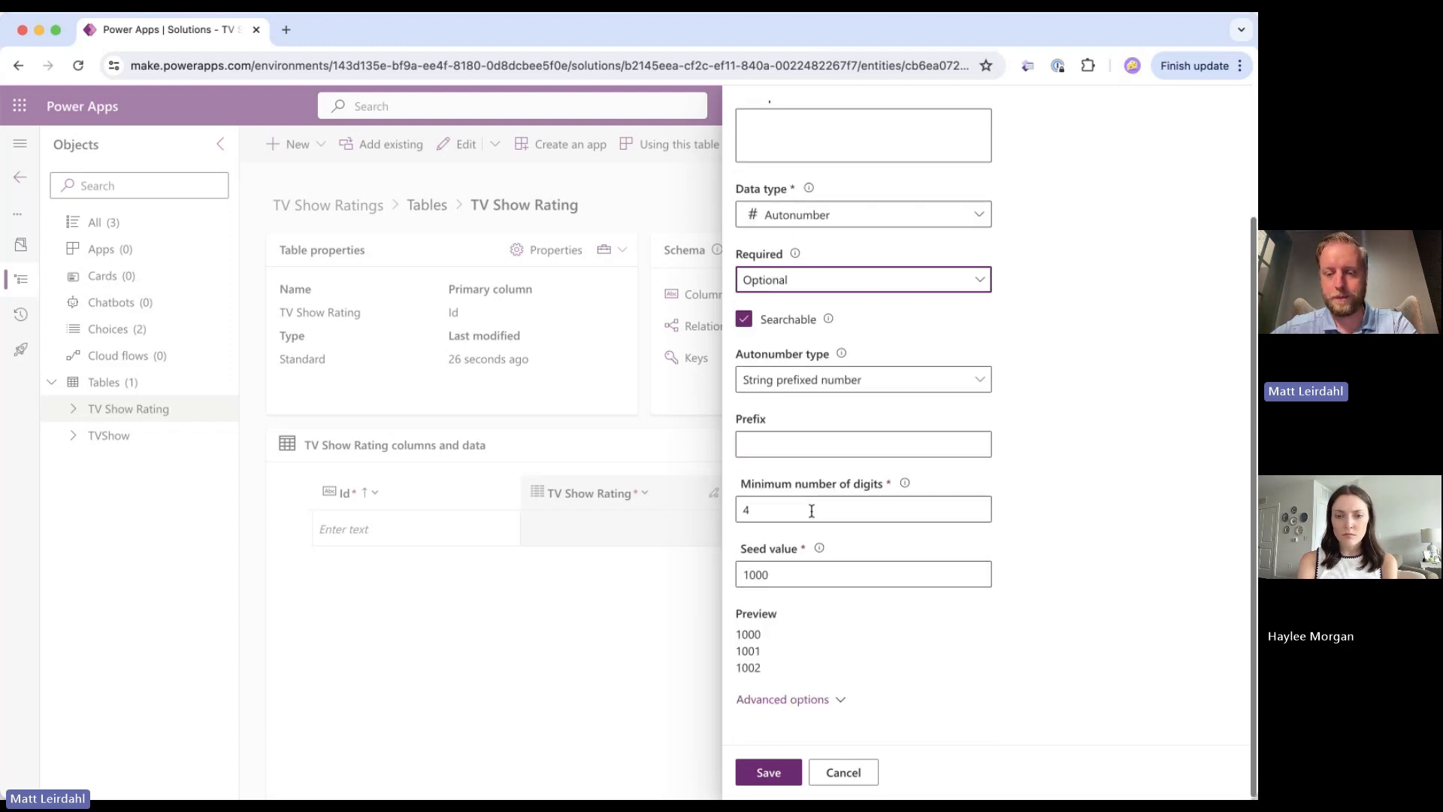
{"action": "left_click", "coordinate": [765, 772]}
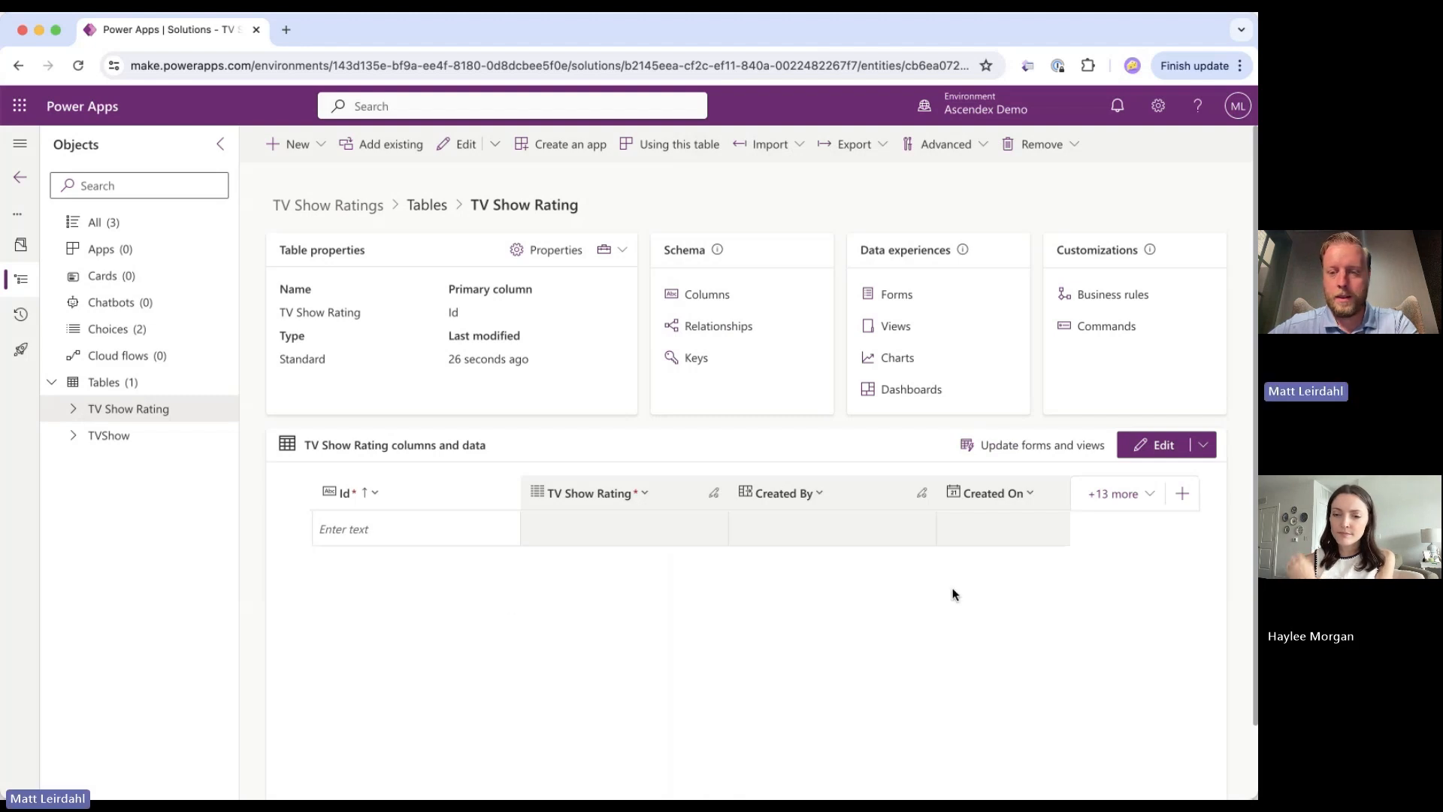
Start a new Whole number column named "Rating" in the TV Show Rating table, with the description "Rating"
{"action": "left_click", "coordinate": [1182, 499]}
{"action": "left_click", "coordinate": [910, 376]}
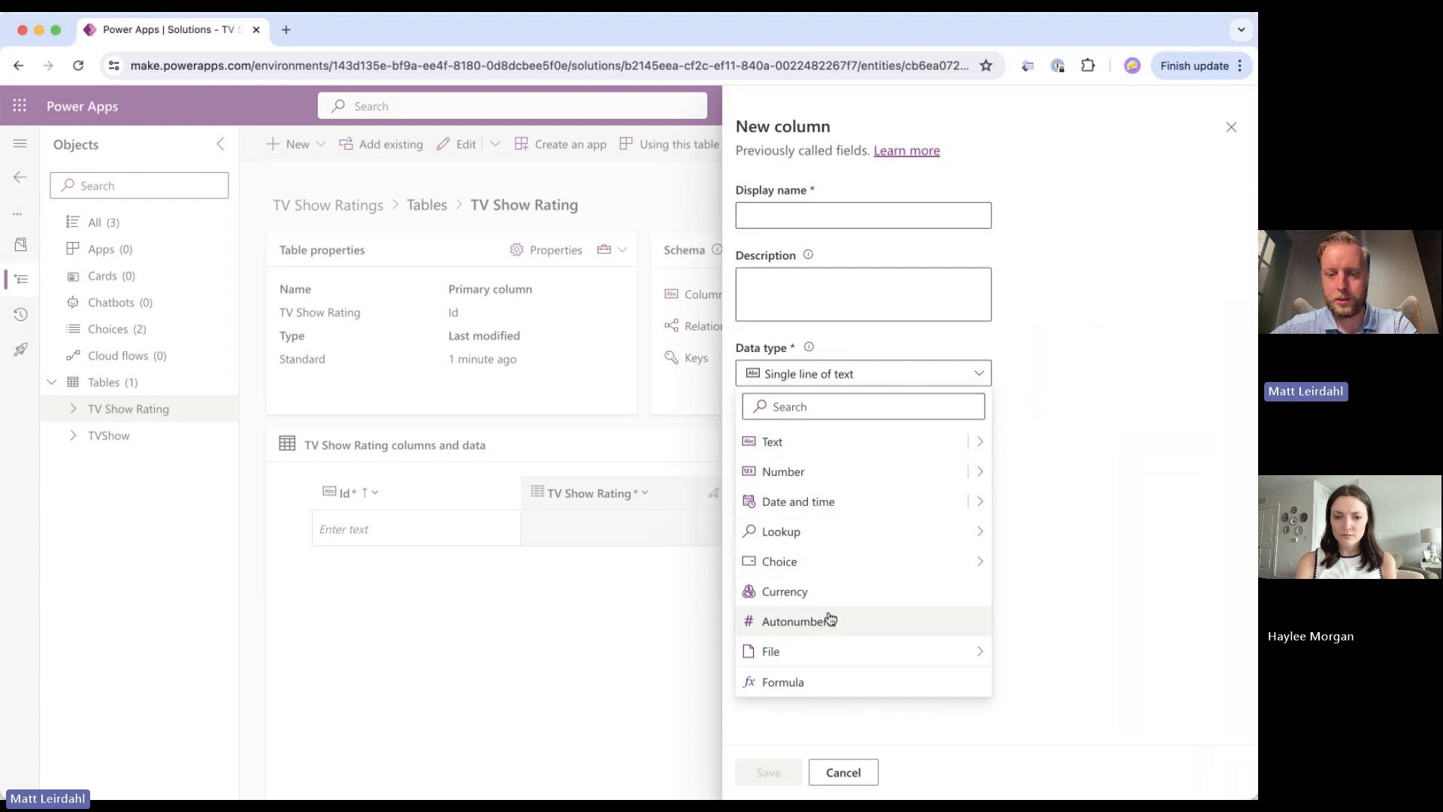
{"action": "mouse_move", "coordinate": [976, 471]}
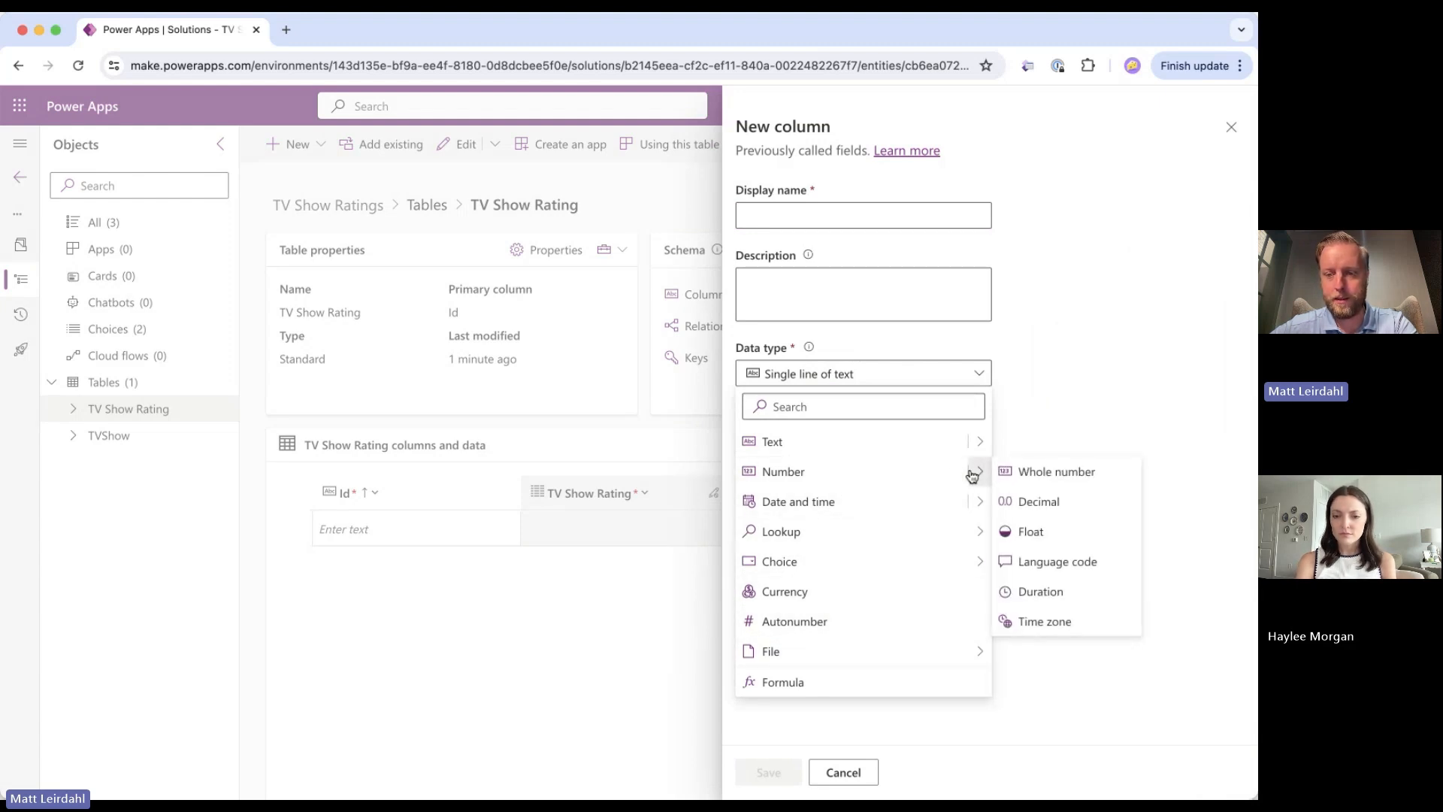
{"action": "left_click", "coordinate": [1062, 486]}
{"action": "left_click", "coordinate": [847, 216]}
{"action": "type", "text": "Rating"}
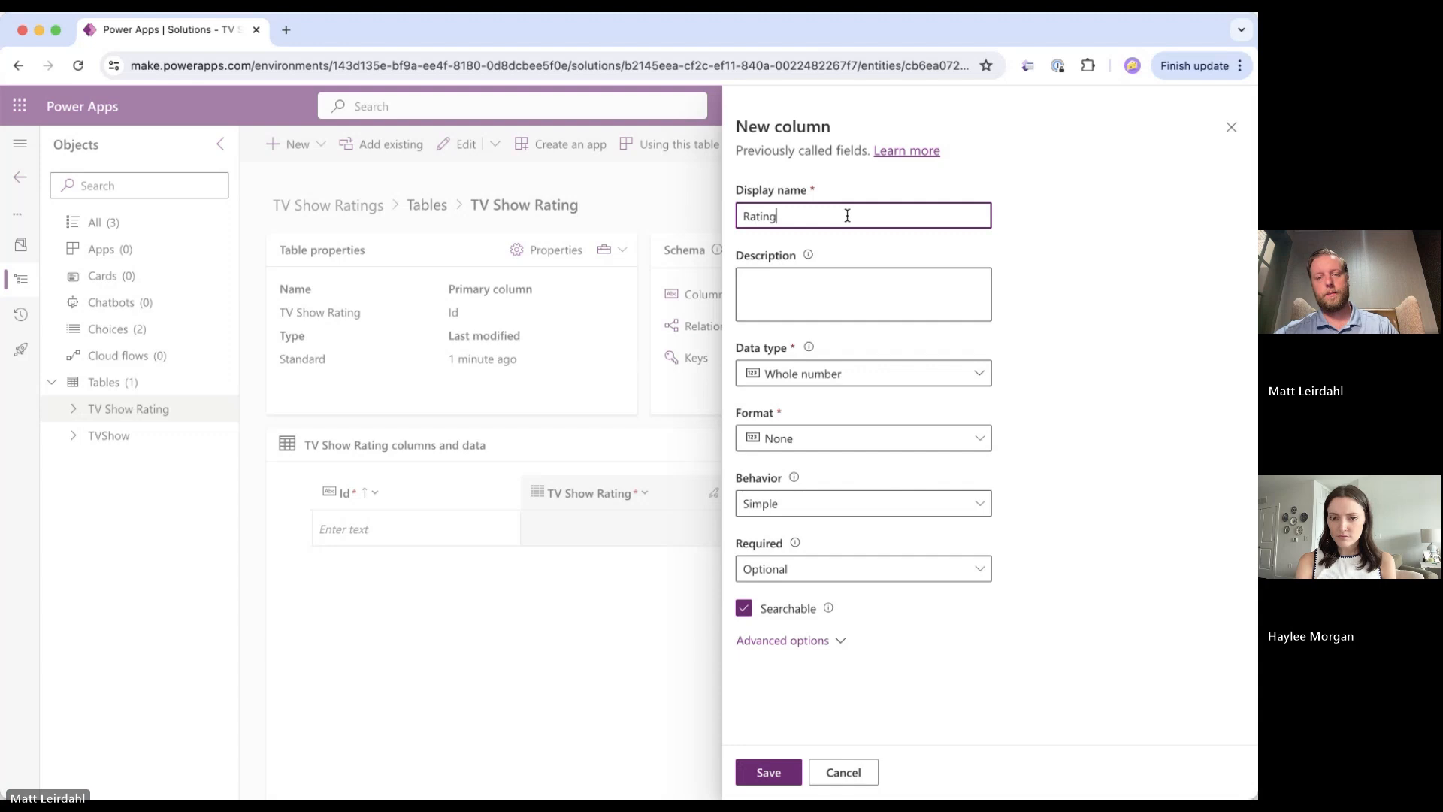
{"action": "left_click", "coordinate": [839, 292]}
{"action": "type", "text": "Rating"}
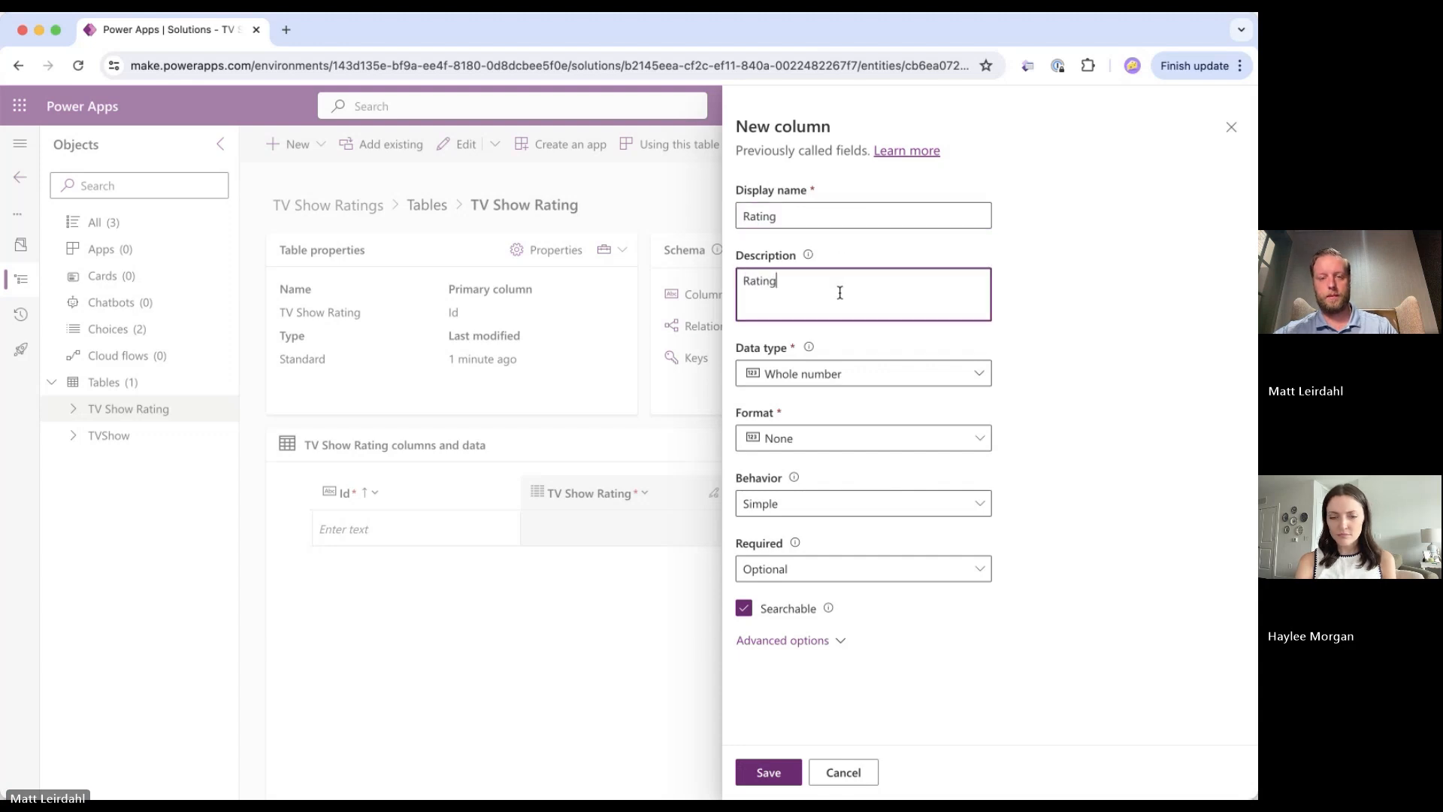
Restrict the Rating column's advanced settings to a minimum value of 0 and a maximum value of 5
{"action": "left_click", "coordinate": [785, 640]}
{"action": "scroll", "coordinate": [864, 640], "scroll_direction": "down", "scroll_amount": 5}
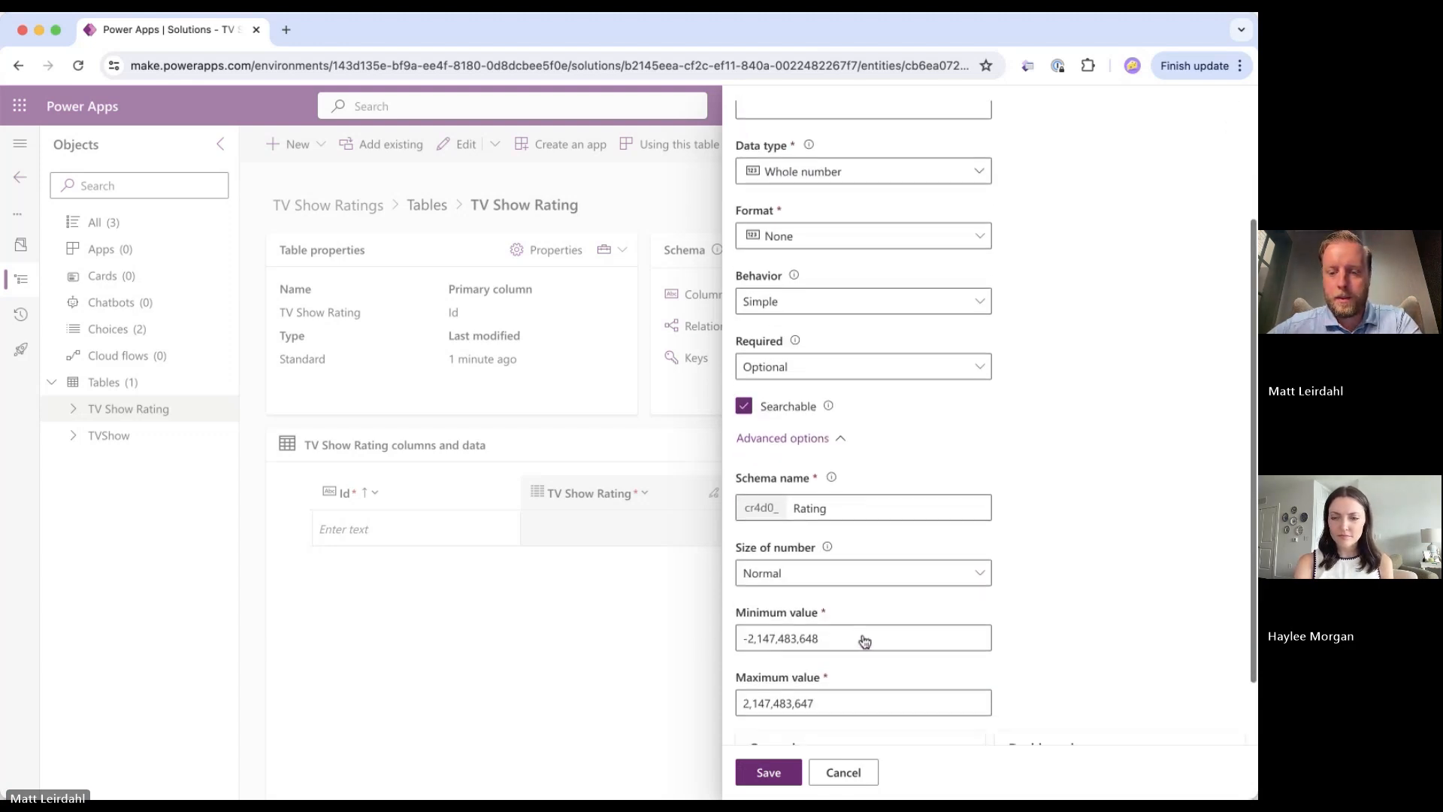
{"action": "scroll", "coordinate": [864, 638], "scroll_direction": "up", "scroll_amount": 4}
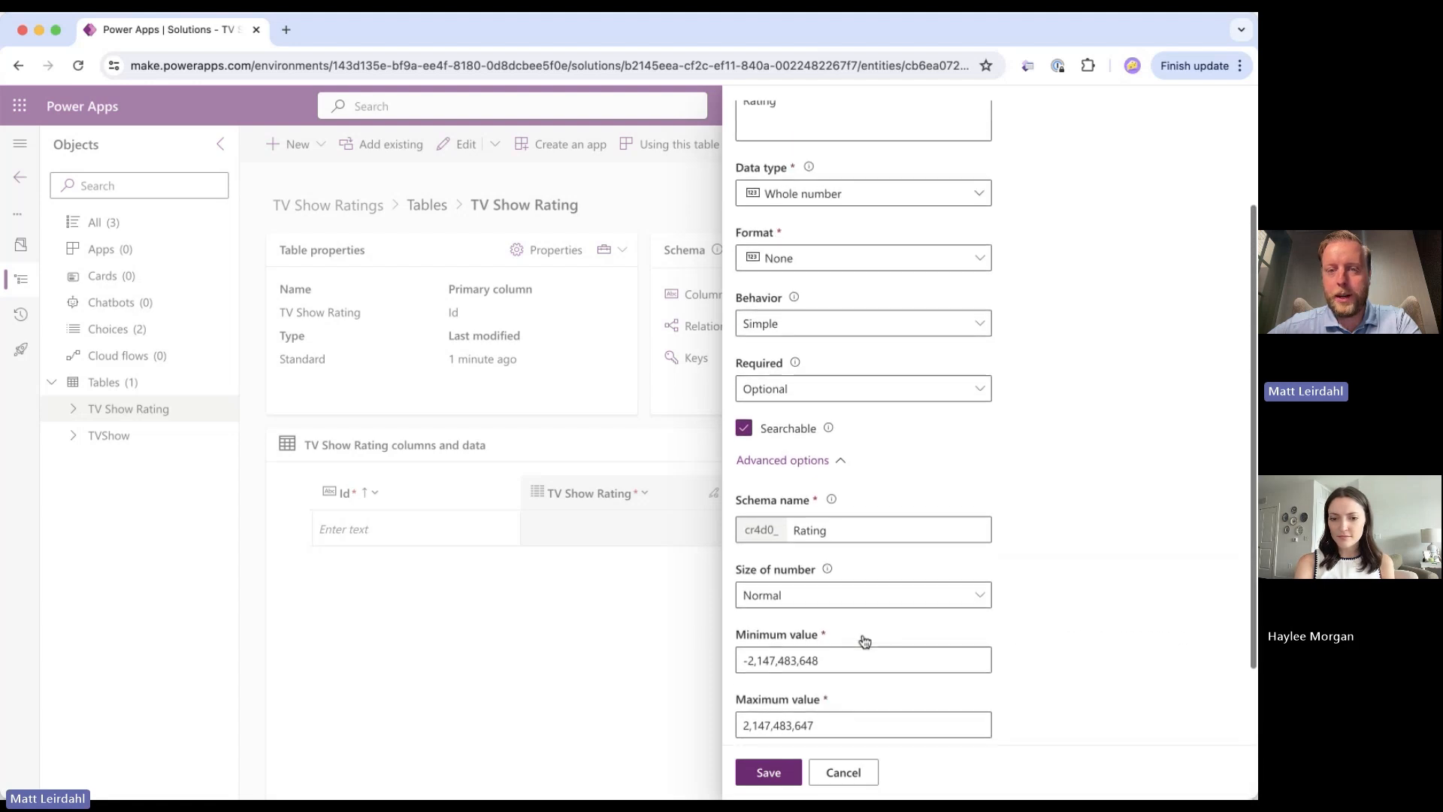
{"action": "scroll", "coordinate": [863, 640], "scroll_direction": "down", "scroll_amount": 2}
{"action": "scroll", "coordinate": [862, 635], "scroll_direction": "down", "scroll_amount": 2}
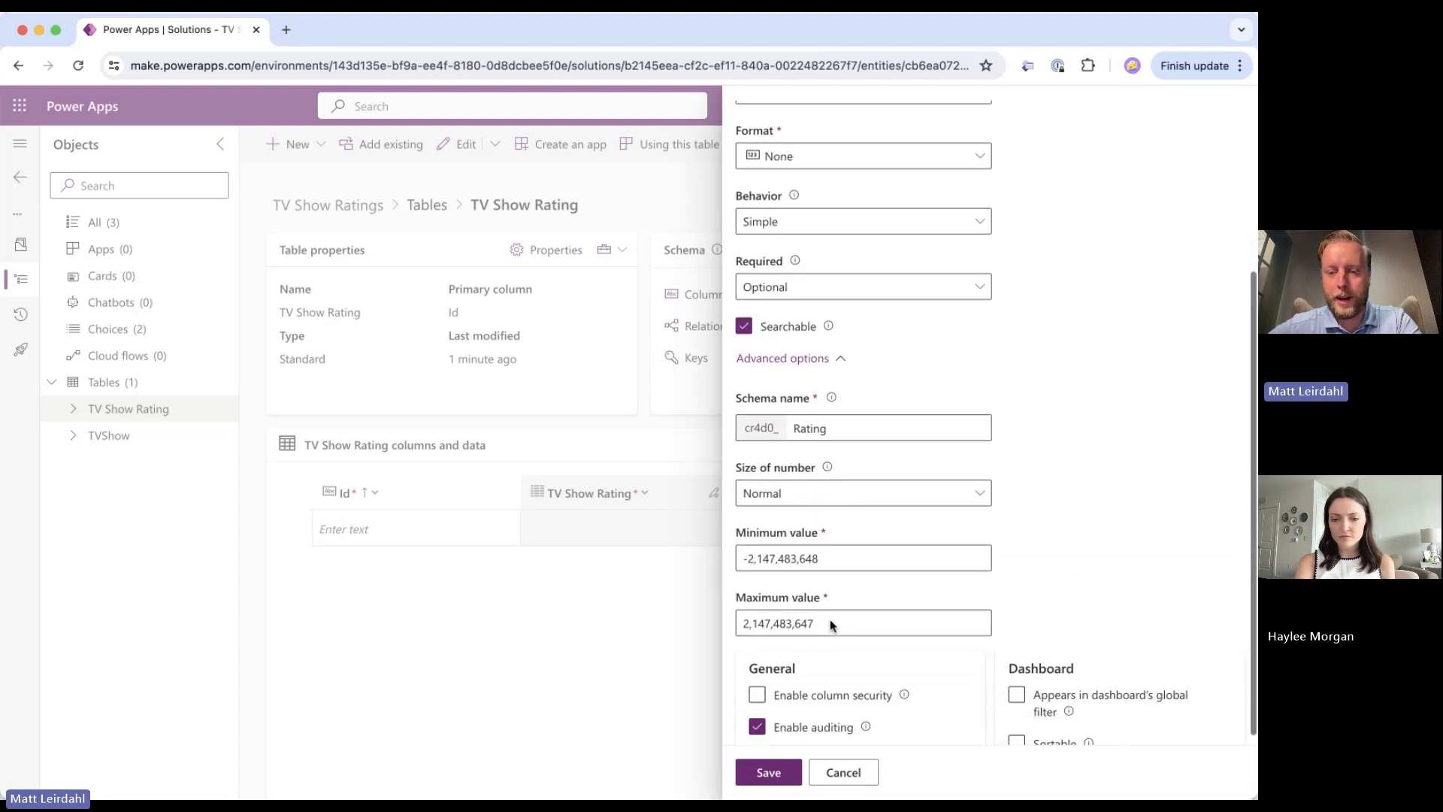
{"action": "triple_click", "coordinate": [831, 500]}
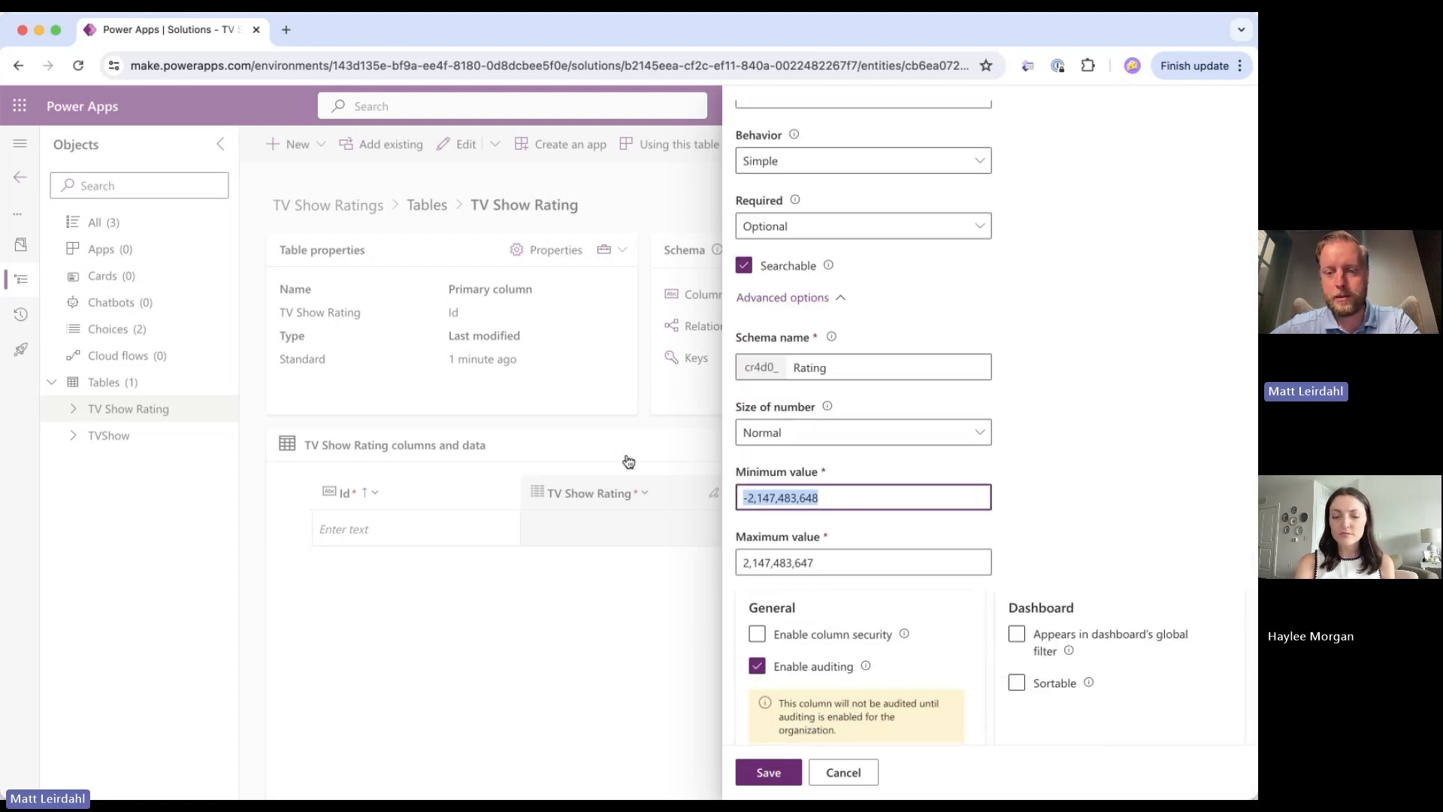
{"action": "type", "text": "0"}
{"action": "triple_click", "coordinate": [803, 571]}
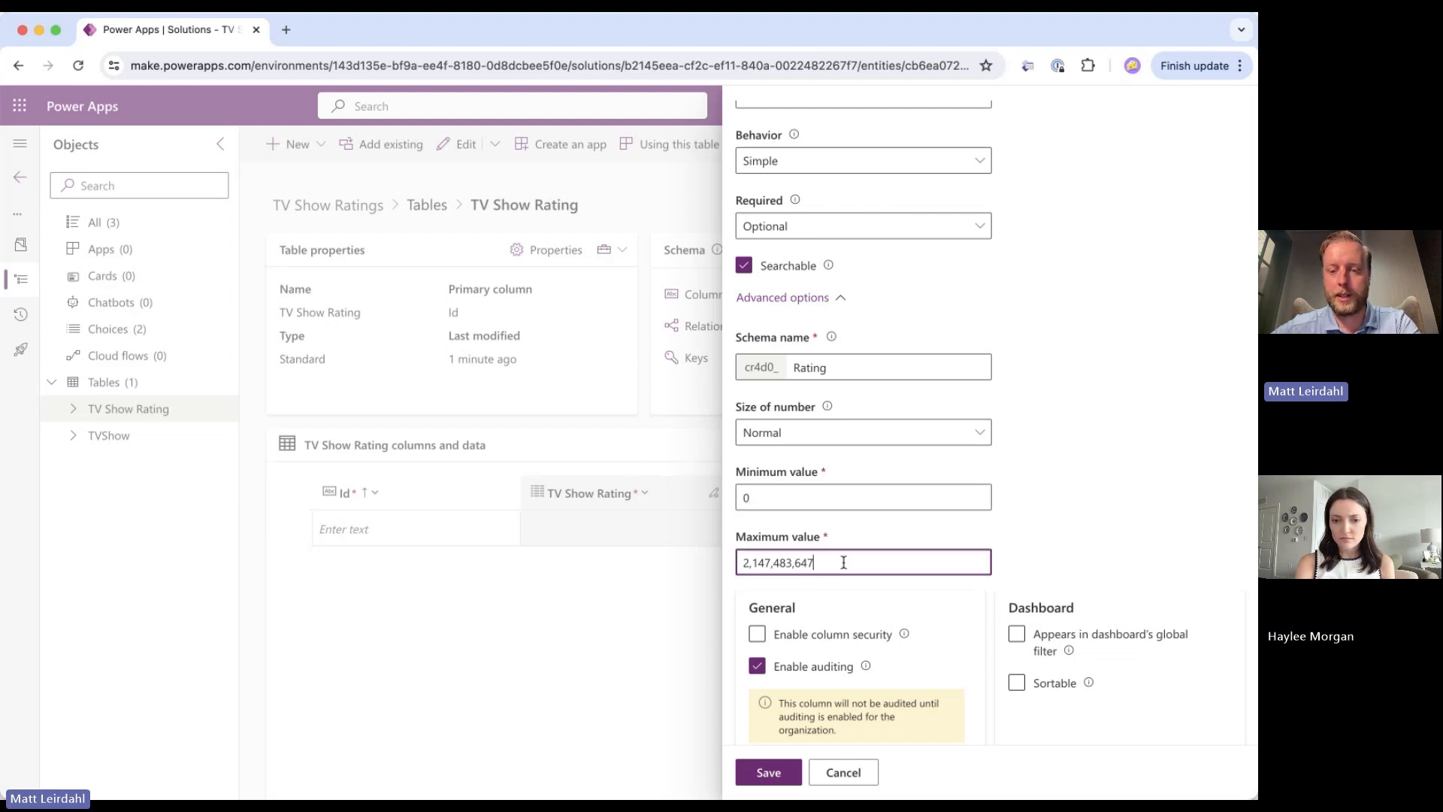
{"action": "type", "text": "5"}
{"action": "left_click", "coordinate": [1069, 511]}
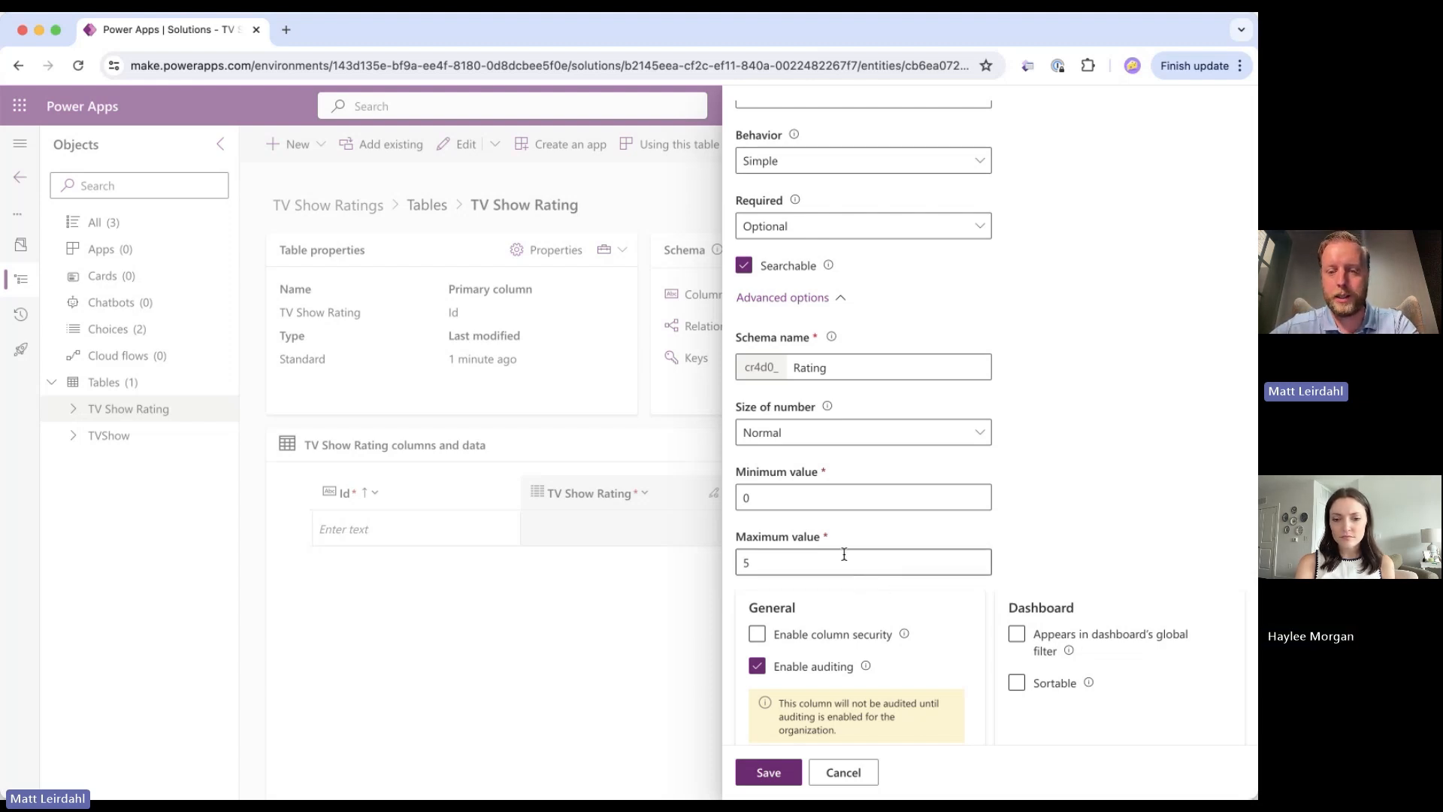
Review the Choice data type options for the Rating column, keep Whole number and save the column
{"action": "scroll", "coordinate": [1075, 589], "scroll_direction": "down", "scroll_amount": 1}
{"action": "scroll", "coordinate": [1031, 404], "scroll_direction": "up", "scroll_amount": 5}
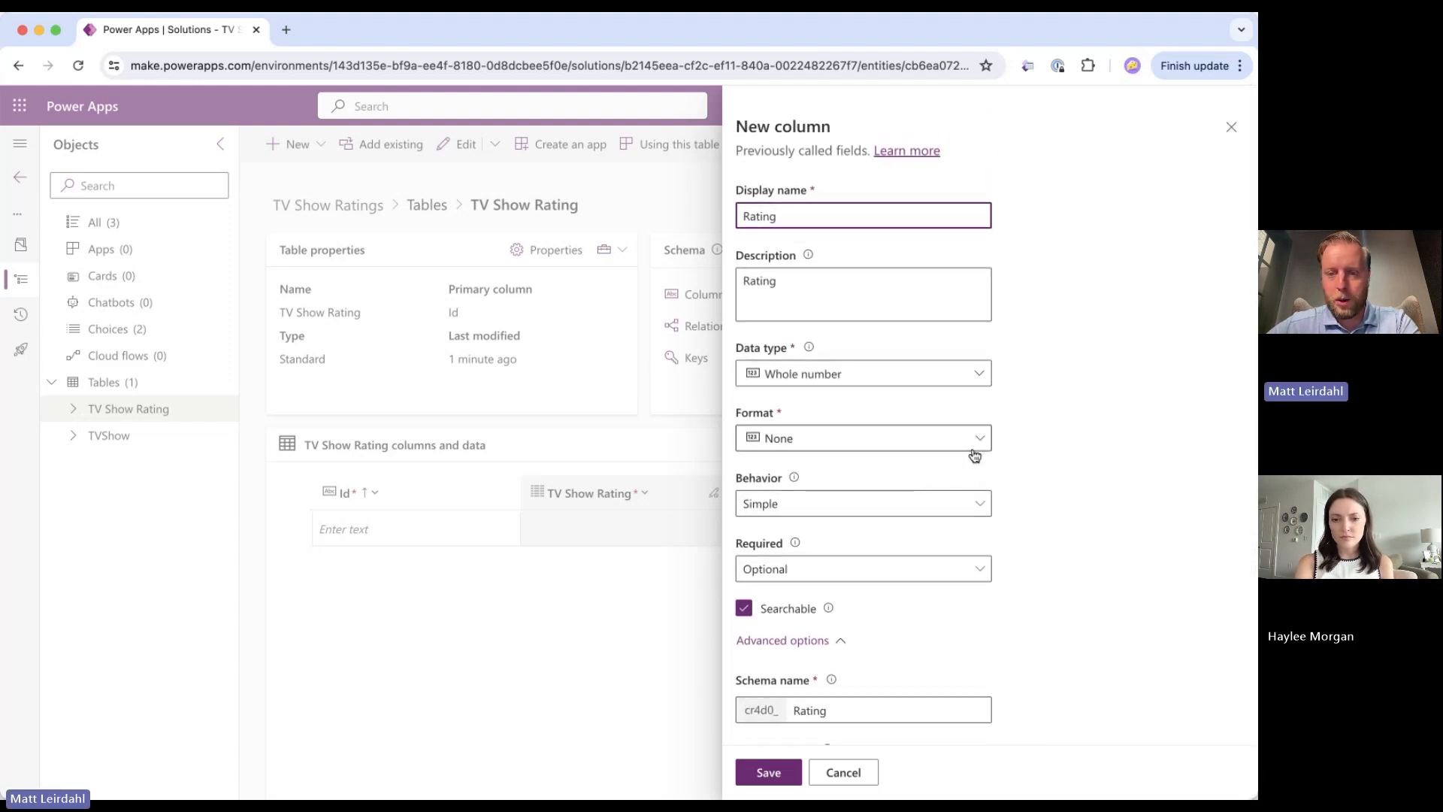
{"action": "left_click", "coordinate": [878, 390]}
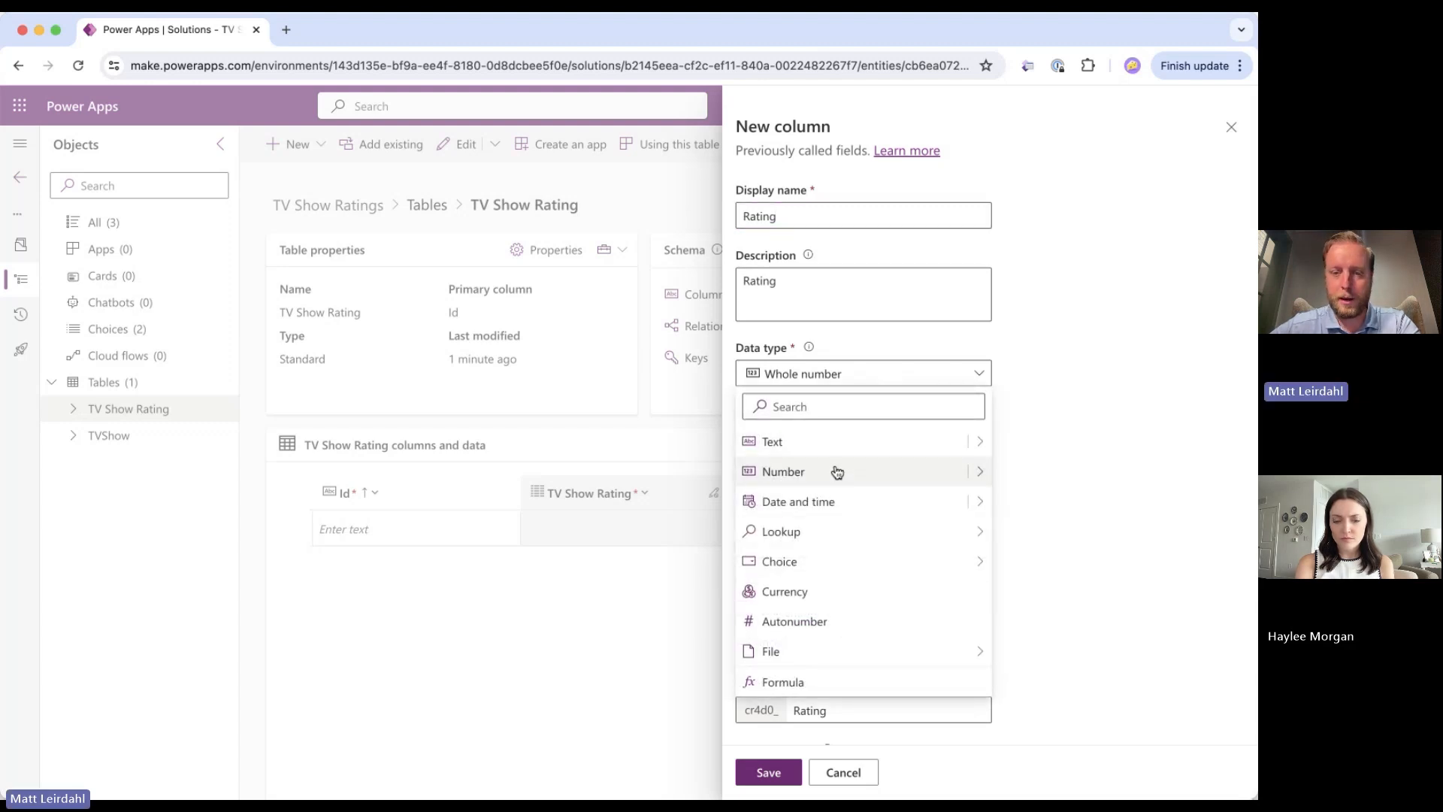
{"action": "mouse_move", "coordinate": [864, 561]}
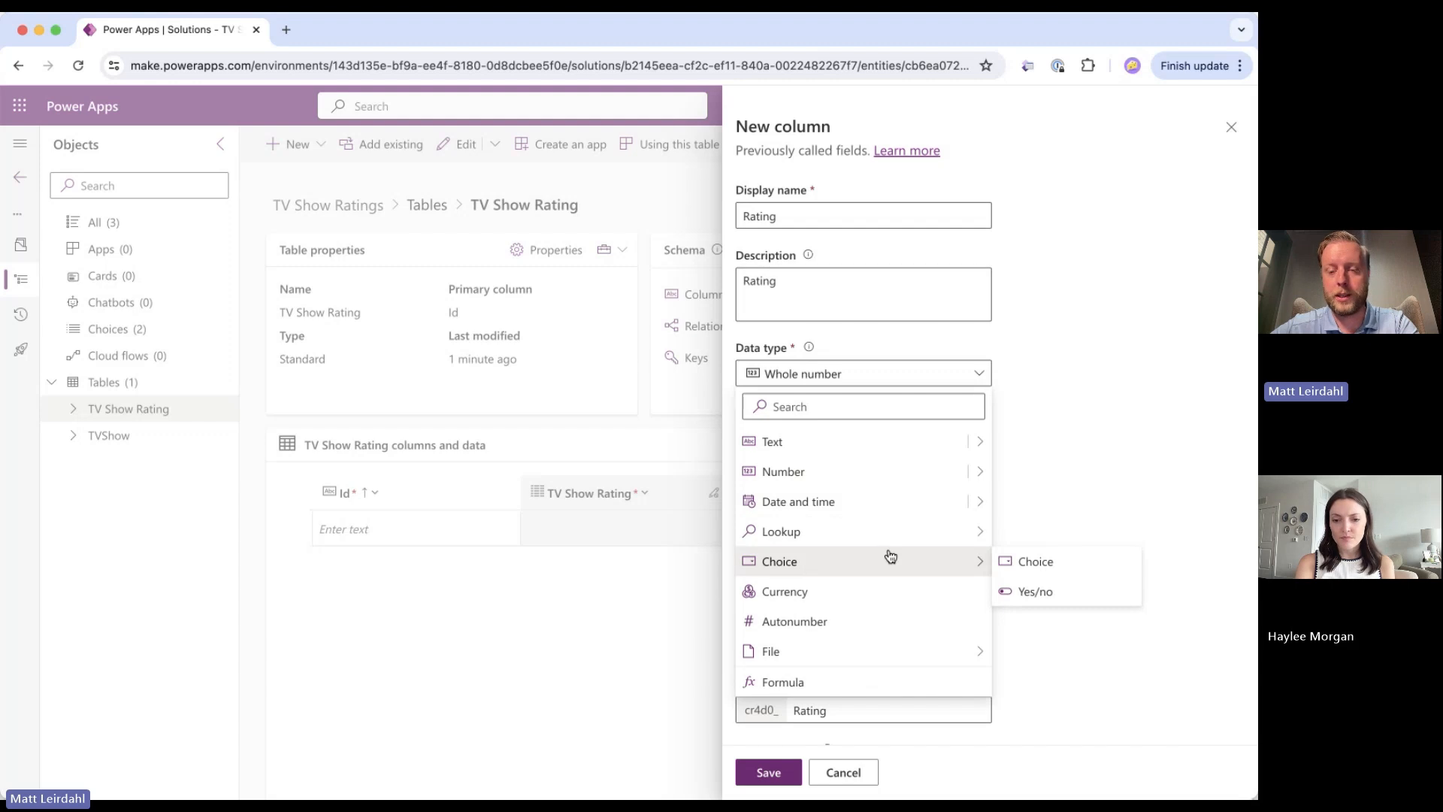
{"action": "left_click", "coordinate": [1072, 408]}
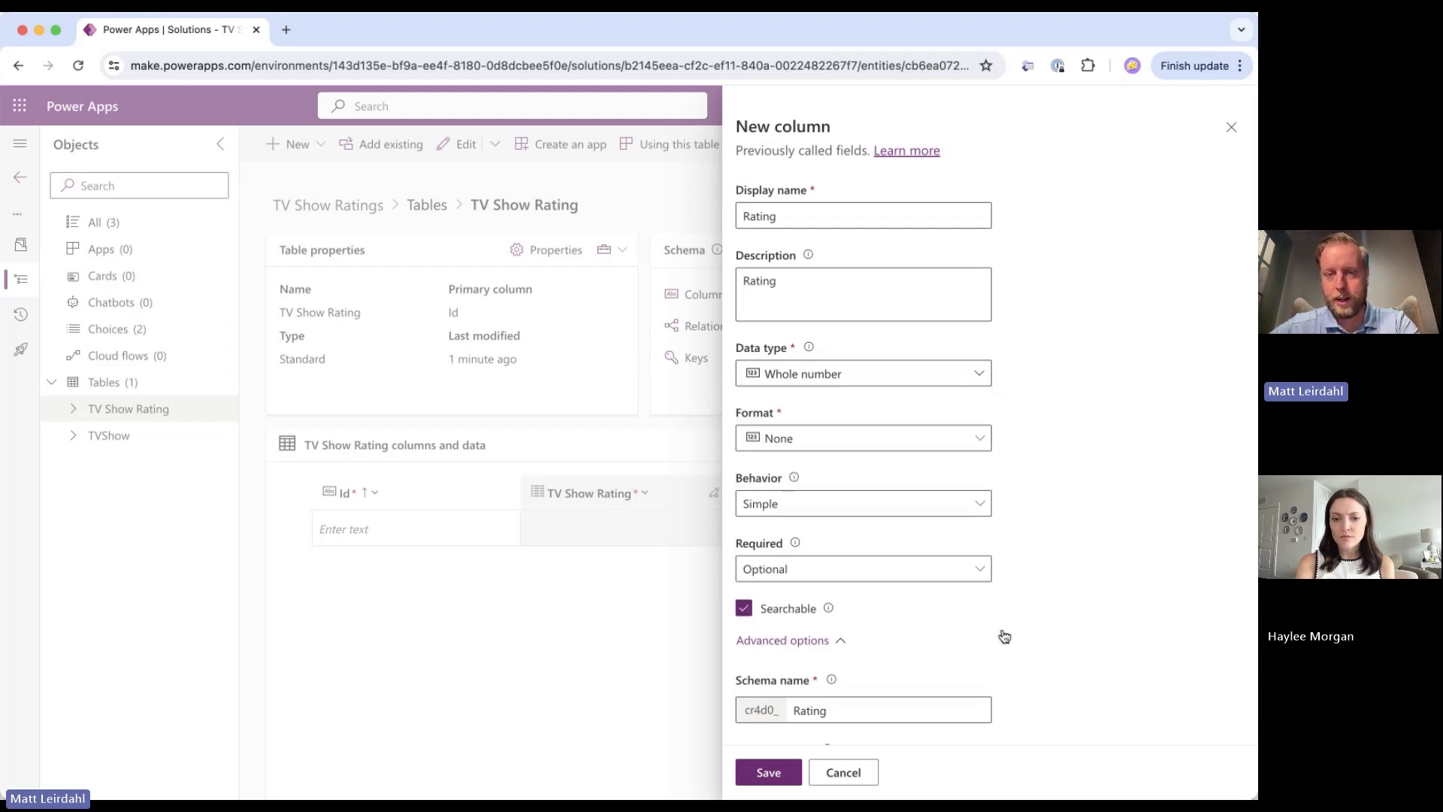
{"action": "scroll", "coordinate": [1005, 637], "scroll_direction": "down", "scroll_amount": 5}
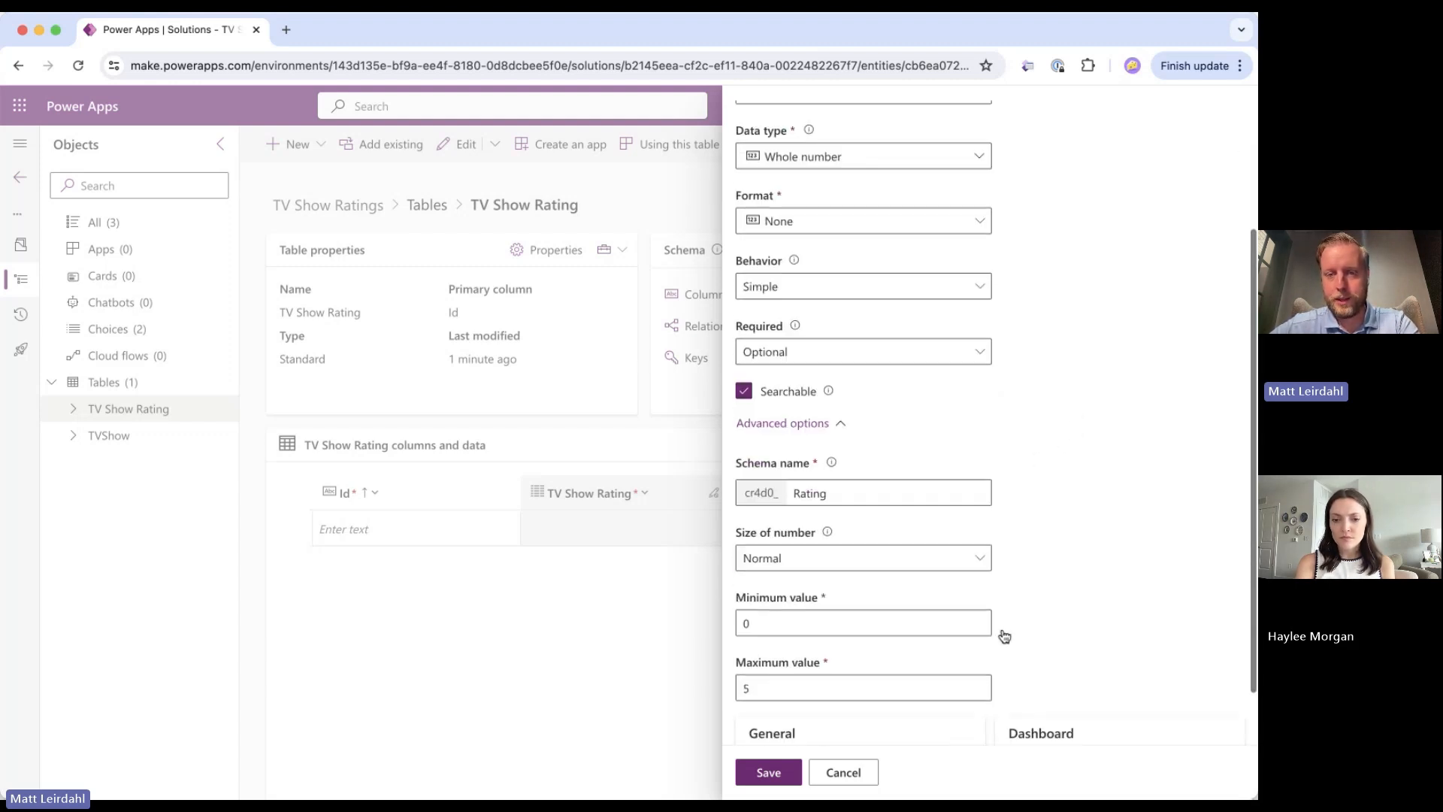
{"action": "left_click", "coordinate": [768, 772]}
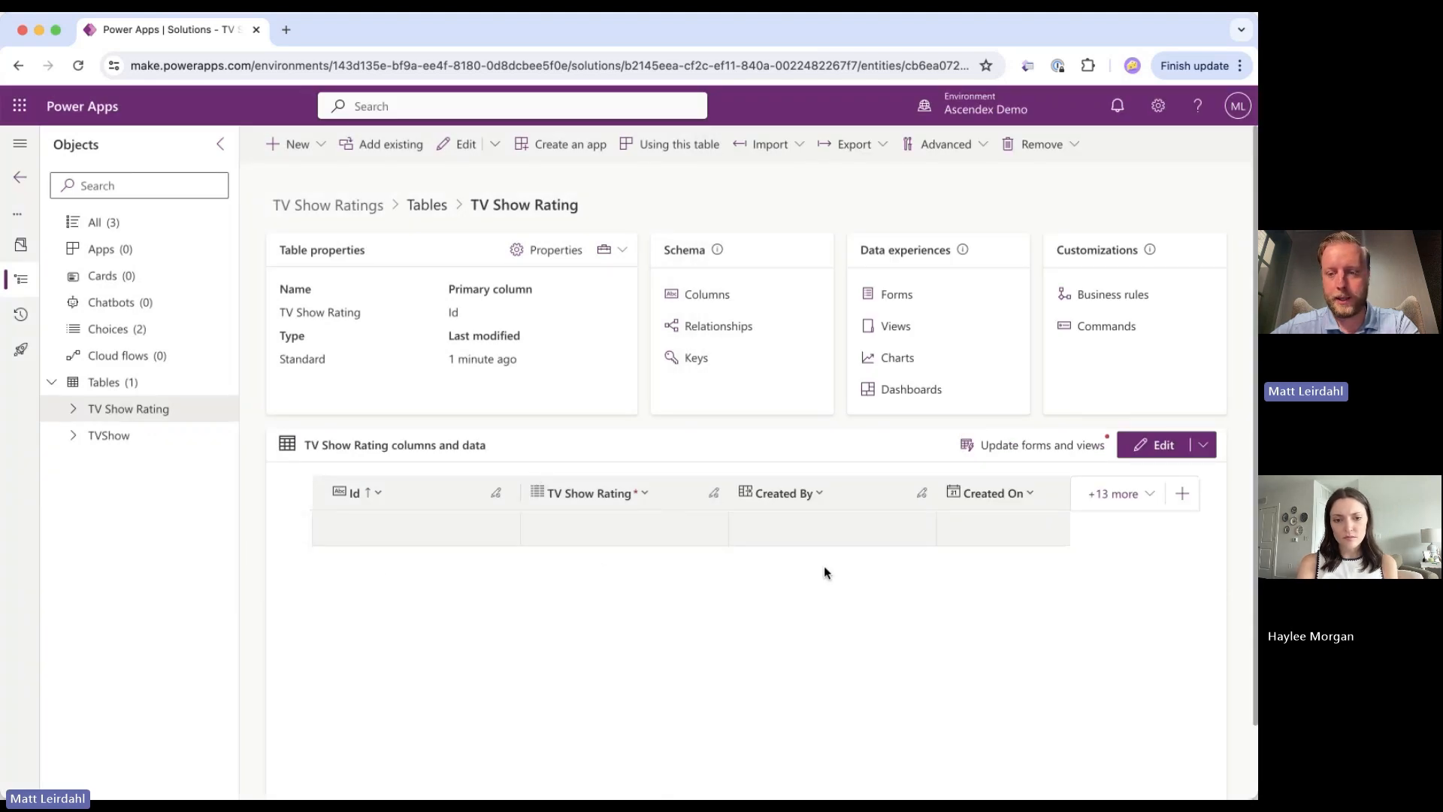
Show the existing Created By (Delegate), Import Sequence Number and Rating columns in the table's data grid
{"action": "left_click", "coordinate": [1127, 502]}
{"action": "scroll", "coordinate": [909, 662], "scroll_direction": "down", "scroll_amount": 5}
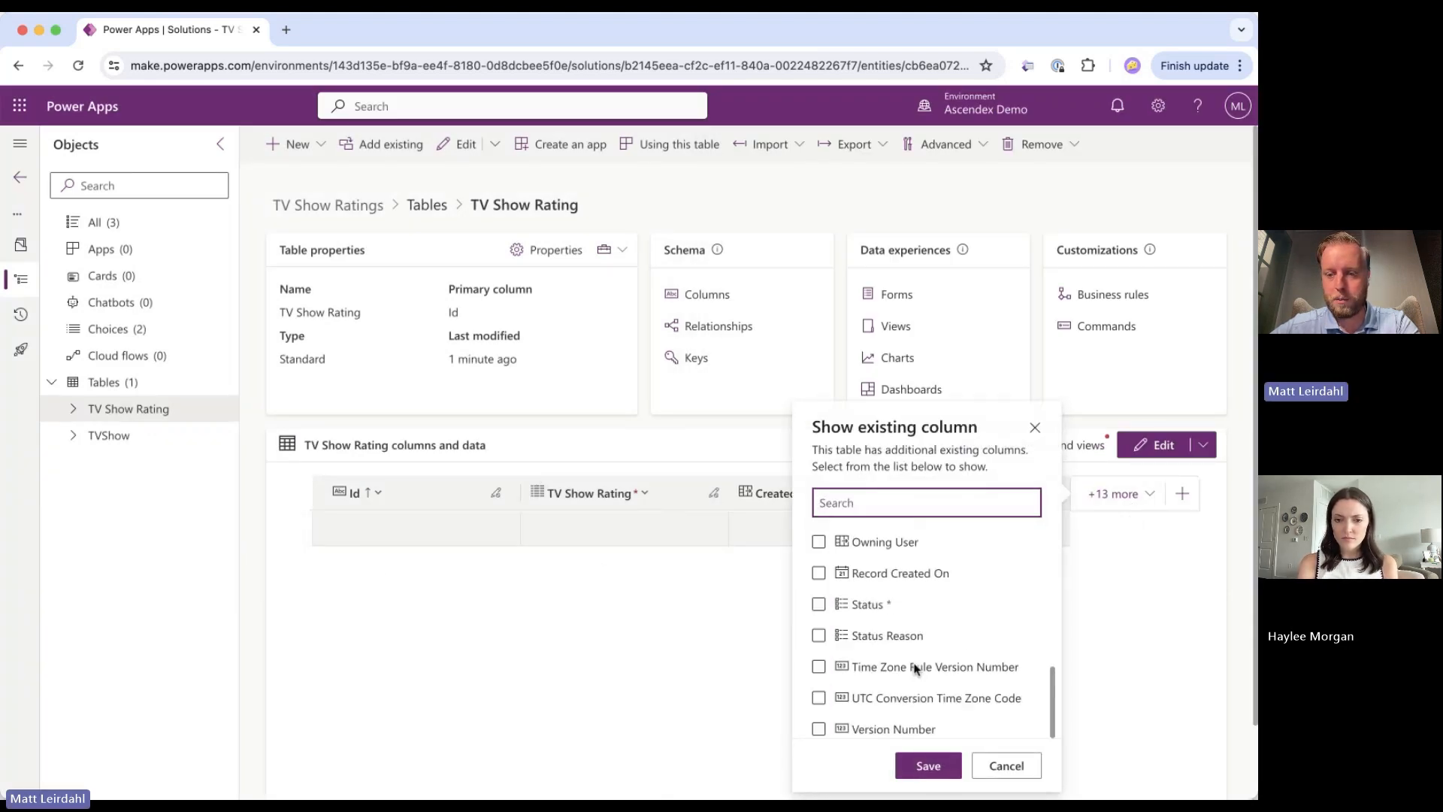
{"action": "scroll", "coordinate": [898, 654], "scroll_direction": "up", "scroll_amount": 5}
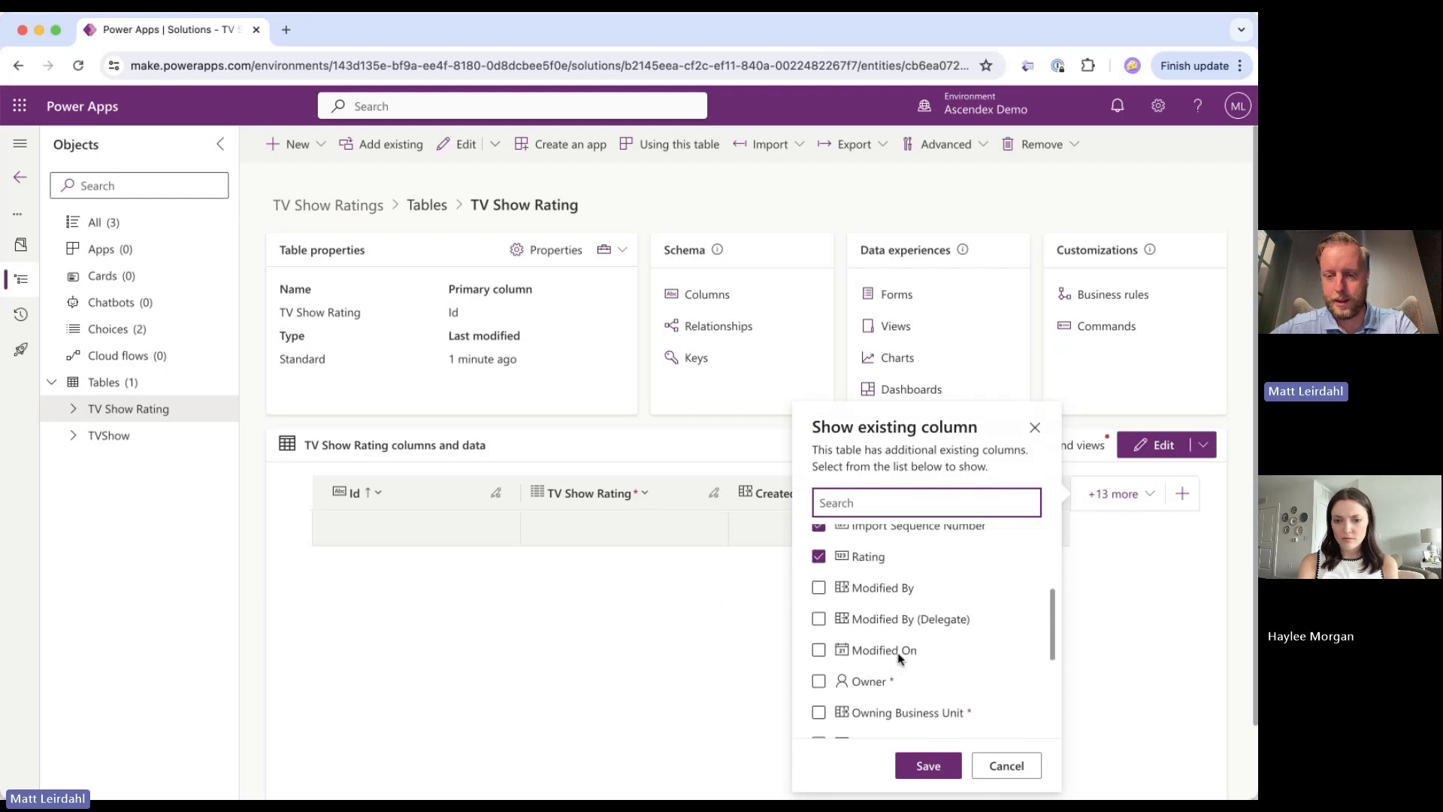
{"action": "left_click", "coordinate": [987, 755]}
{"action": "scroll", "coordinate": [882, 529], "scroll_direction": "right", "scroll_amount": 5}
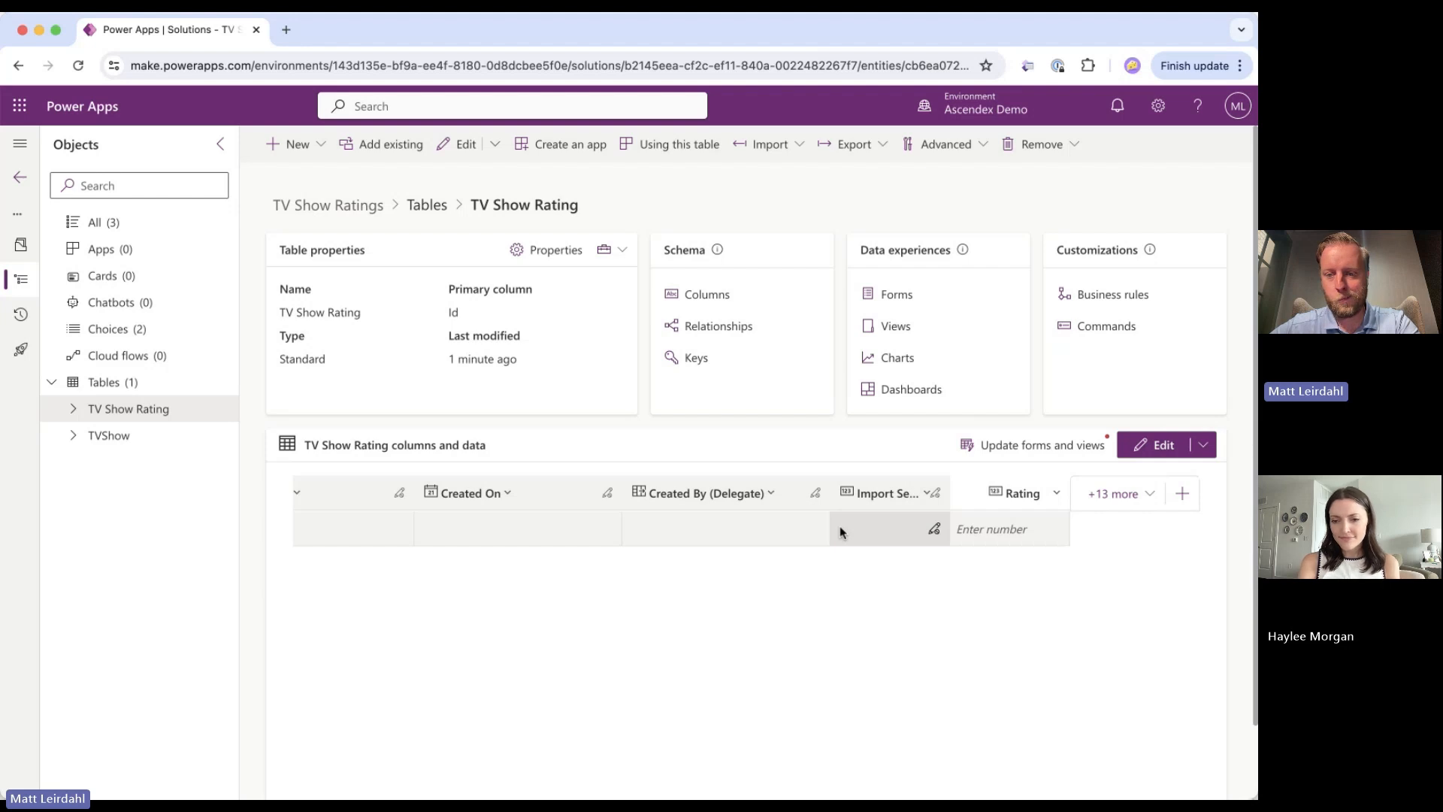
Add and save a new column named "Date Watched" with the Date and time data type in Date only format
{"action": "left_click", "coordinate": [1182, 496]}
{"action": "left_click", "coordinate": [932, 377]}
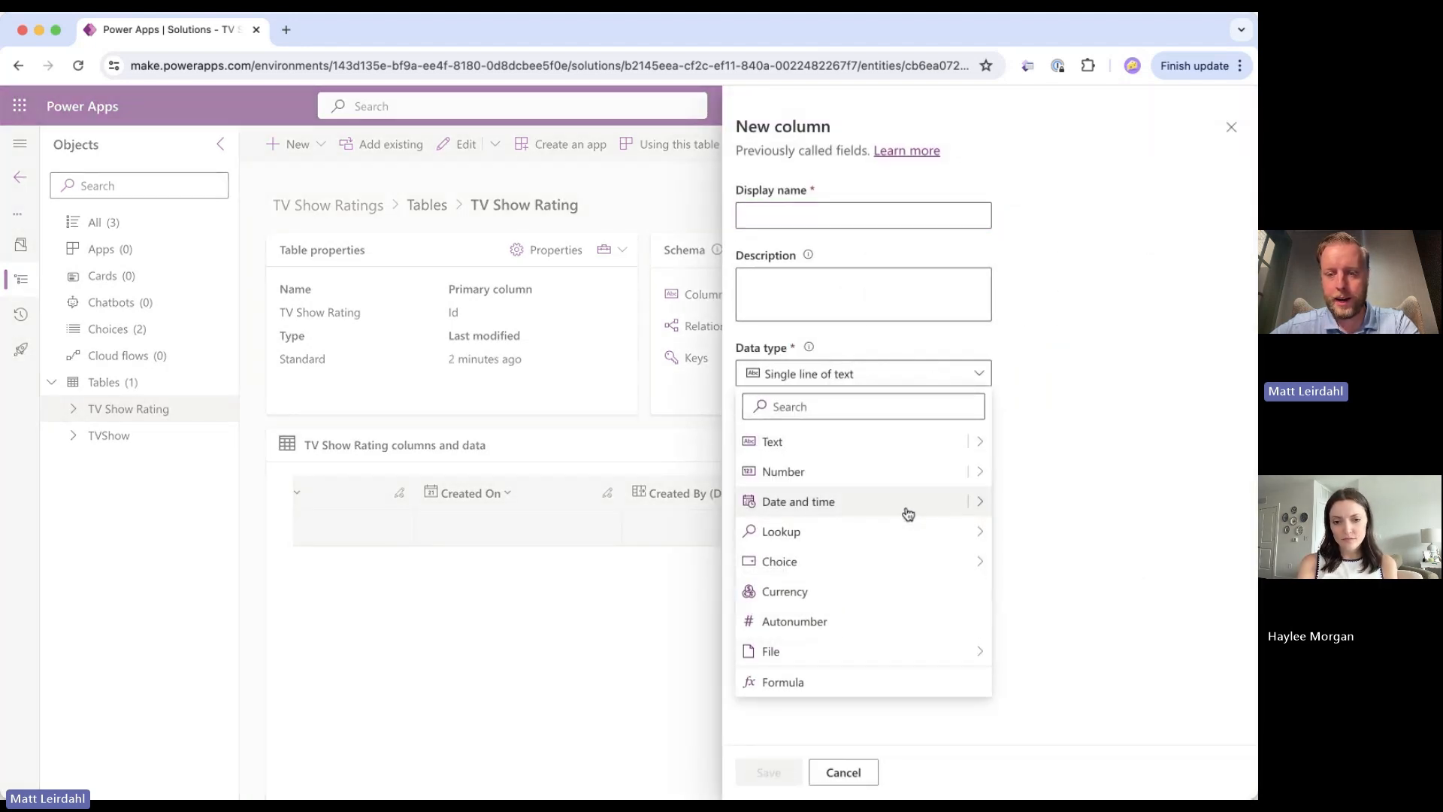
{"action": "left_click", "coordinate": [981, 503]}
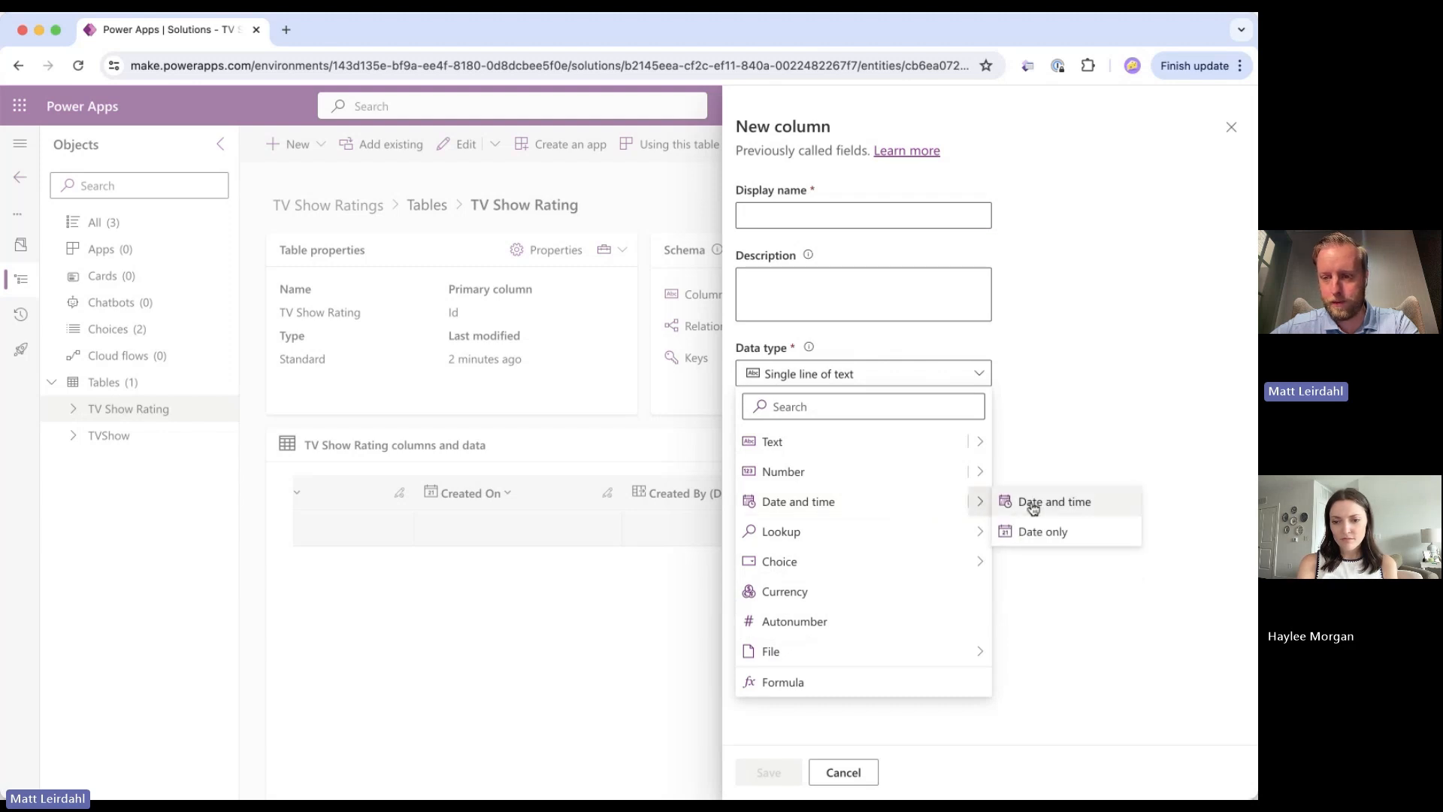
{"action": "left_click", "coordinate": [1035, 532]}
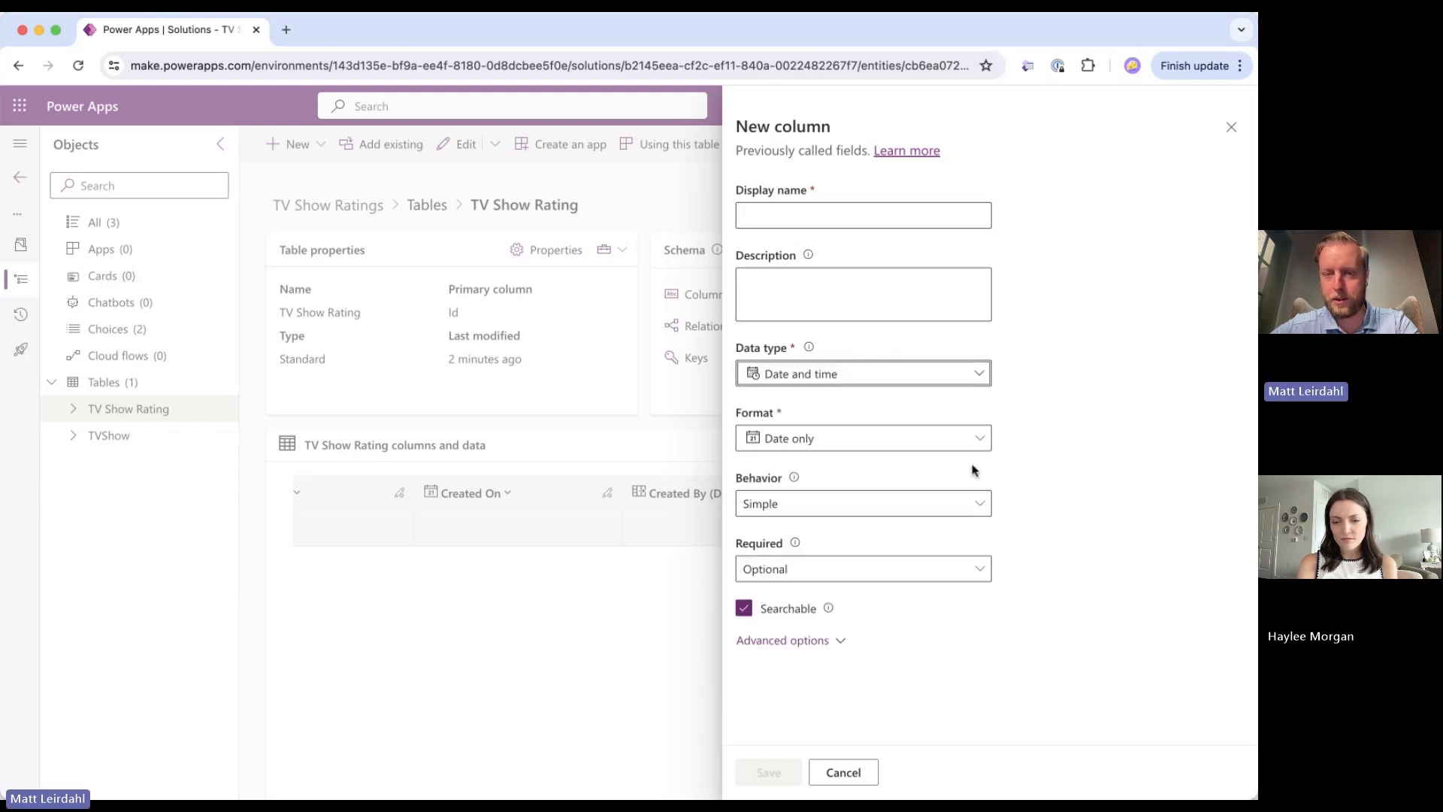
{"action": "left_click", "coordinate": [807, 217]}
{"action": "type", "text": "Date Watched"}
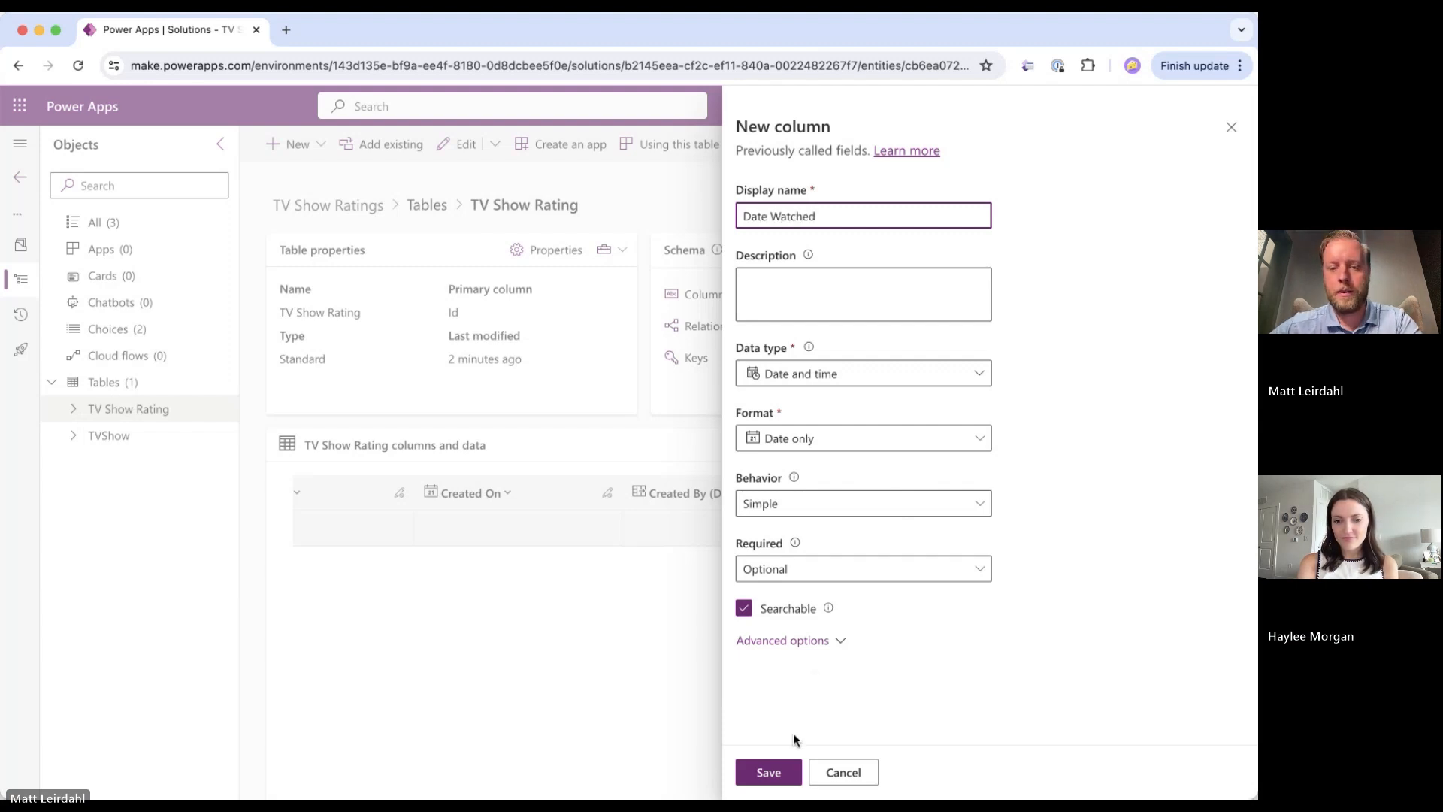
{"action": "left_click", "coordinate": [766, 772]}
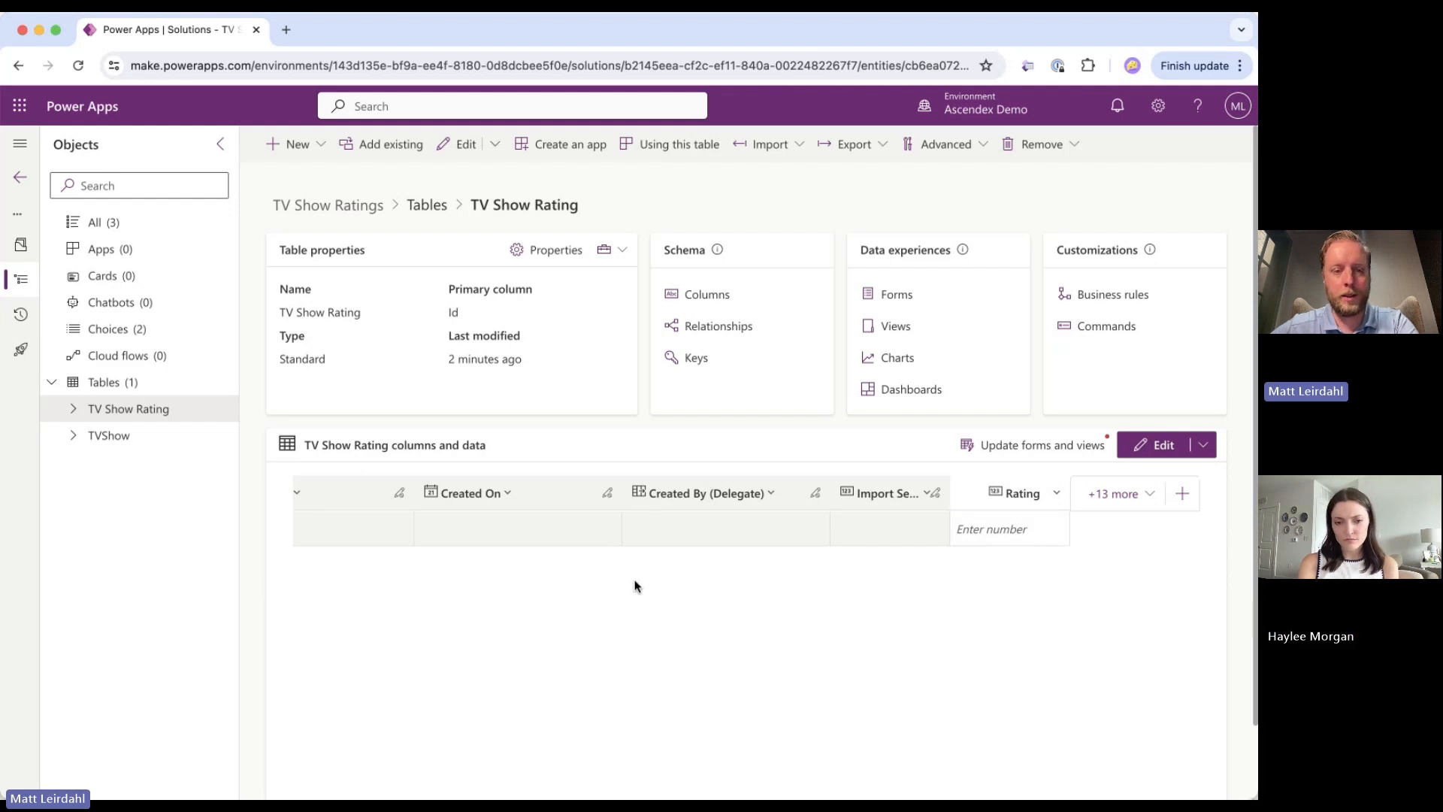
Start a new column in the TV Show Rating table with the Lookup data type and TVShow as its related table
{"action": "left_click", "coordinate": [1182, 496]}
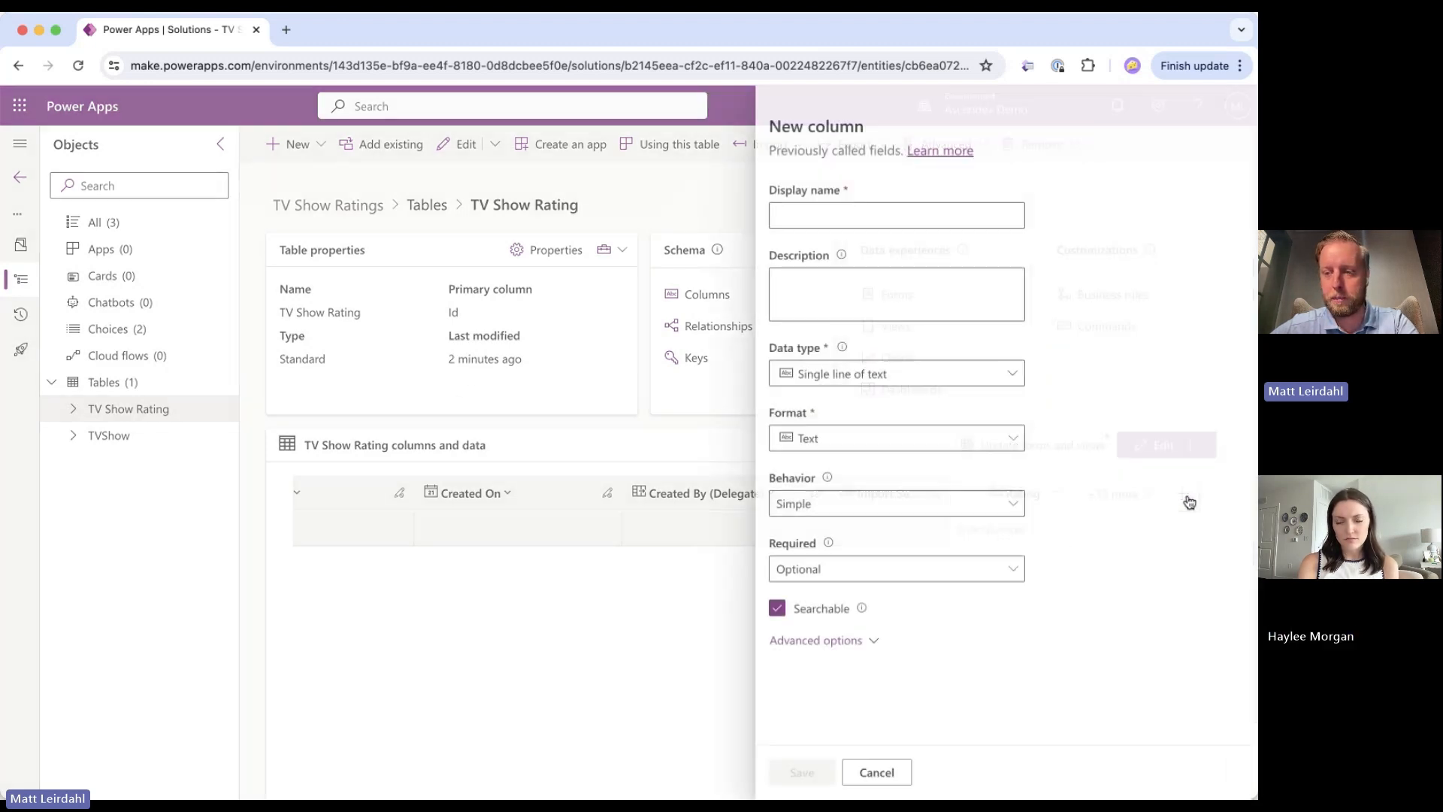
{"action": "left_click", "coordinate": [911, 376]}
{"action": "mouse_move", "coordinate": [870, 533]}
{"action": "left_click", "coordinate": [1026, 529]}
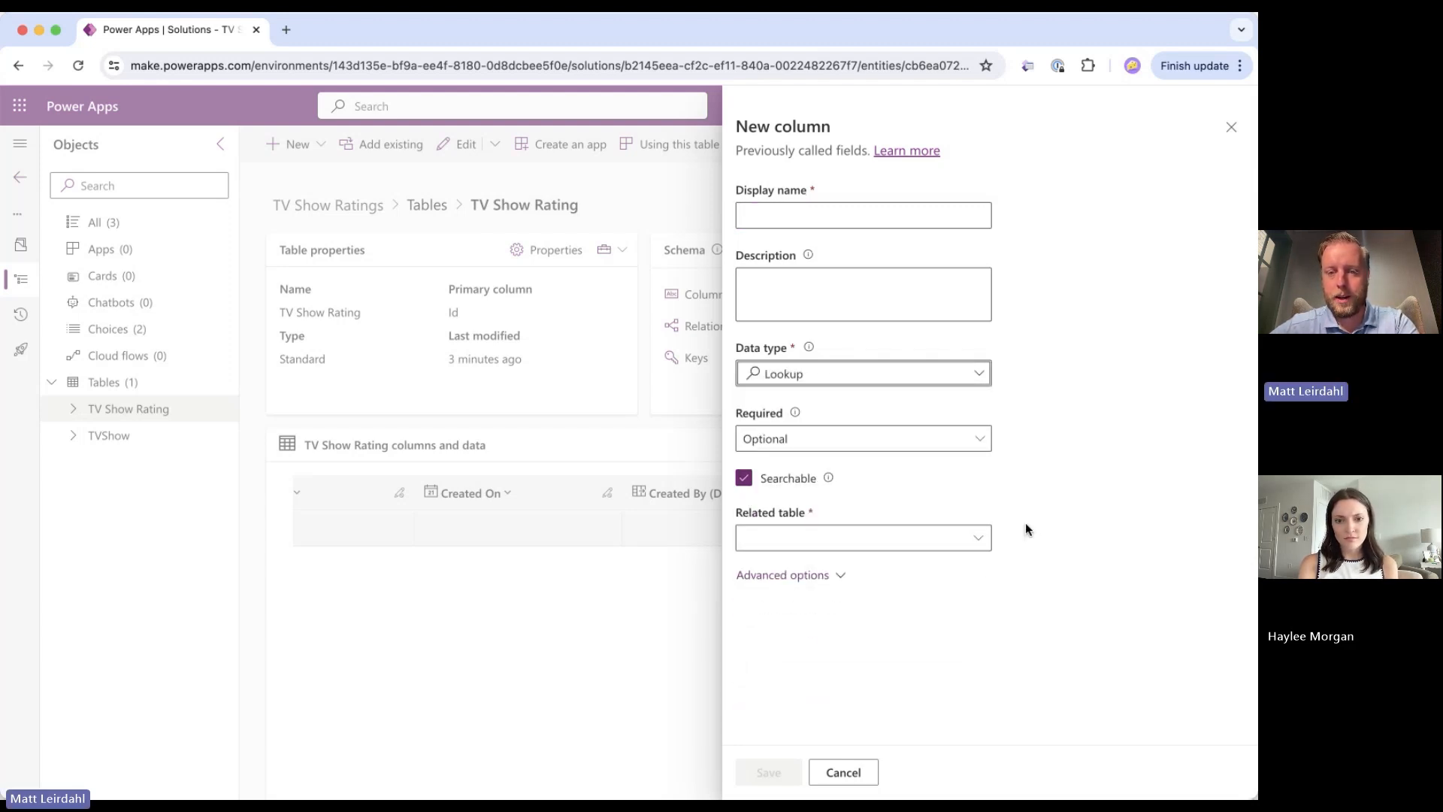
{"action": "left_click", "coordinate": [822, 536]}
{"action": "type", "text": "TV"}
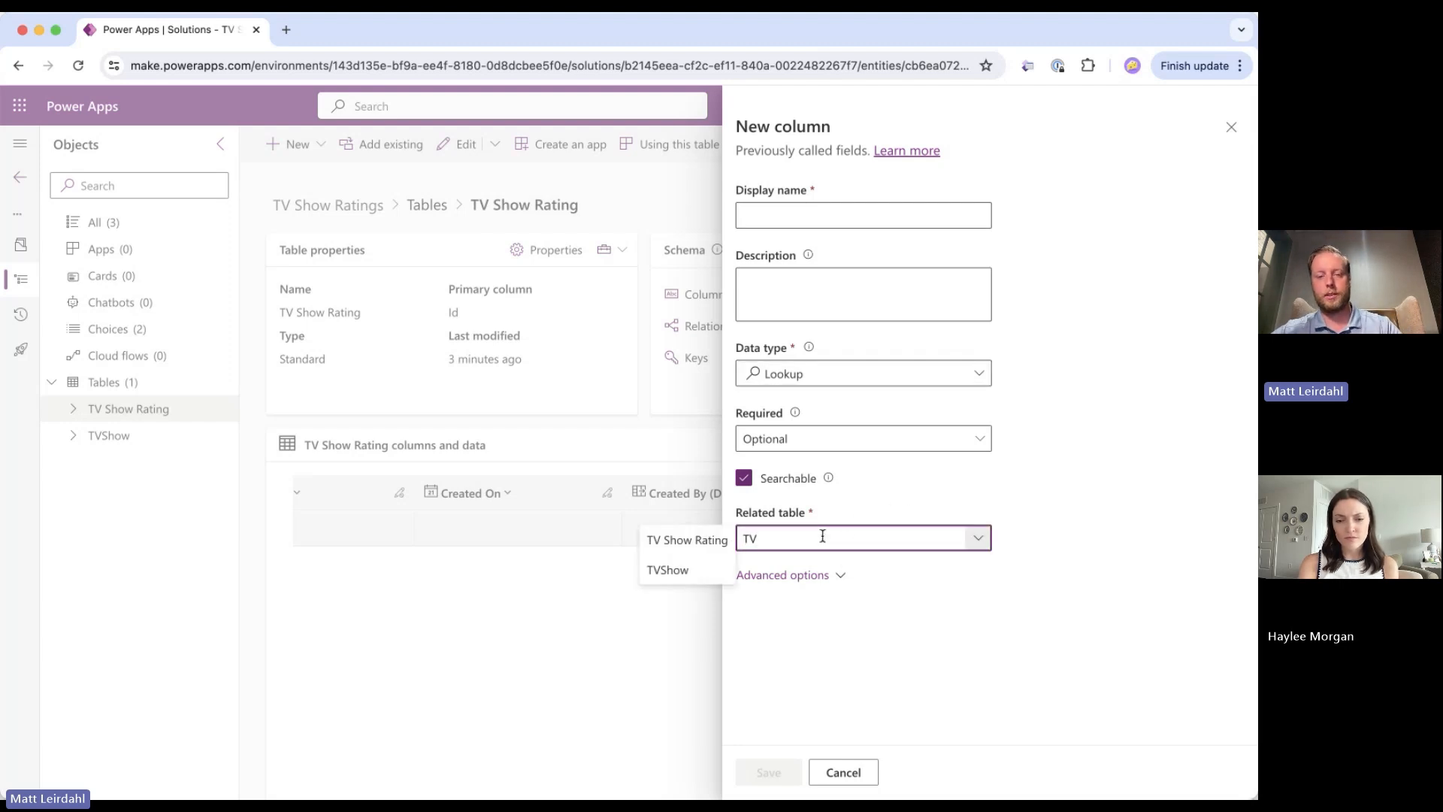
{"action": "left_click", "coordinate": [680, 572]}
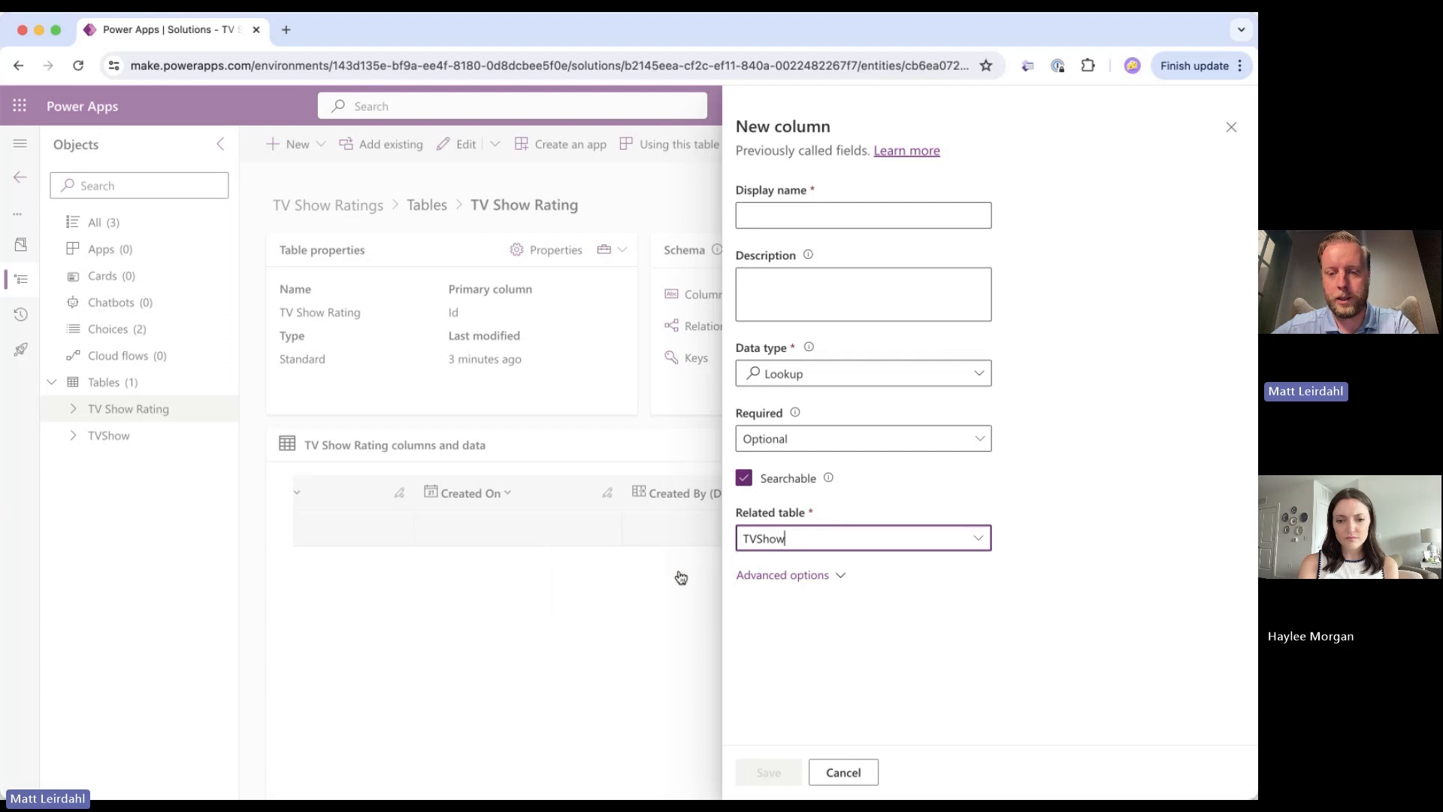
Name the lookup column "TV Show", check its advanced options and save it
{"action": "left_click", "coordinate": [778, 580]}
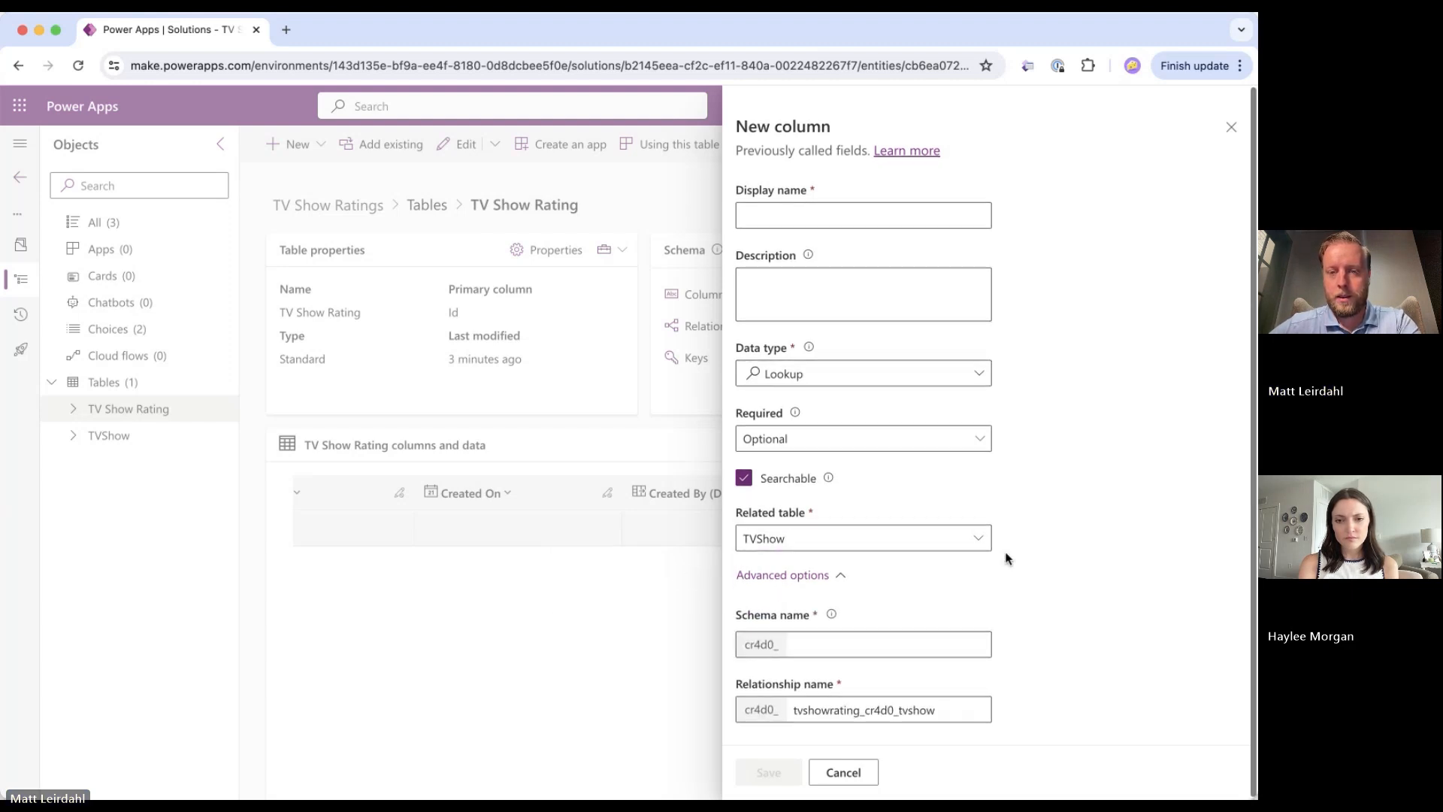
{"action": "left_click", "coordinate": [829, 217]}
{"action": "type", "text": "TV Show"}
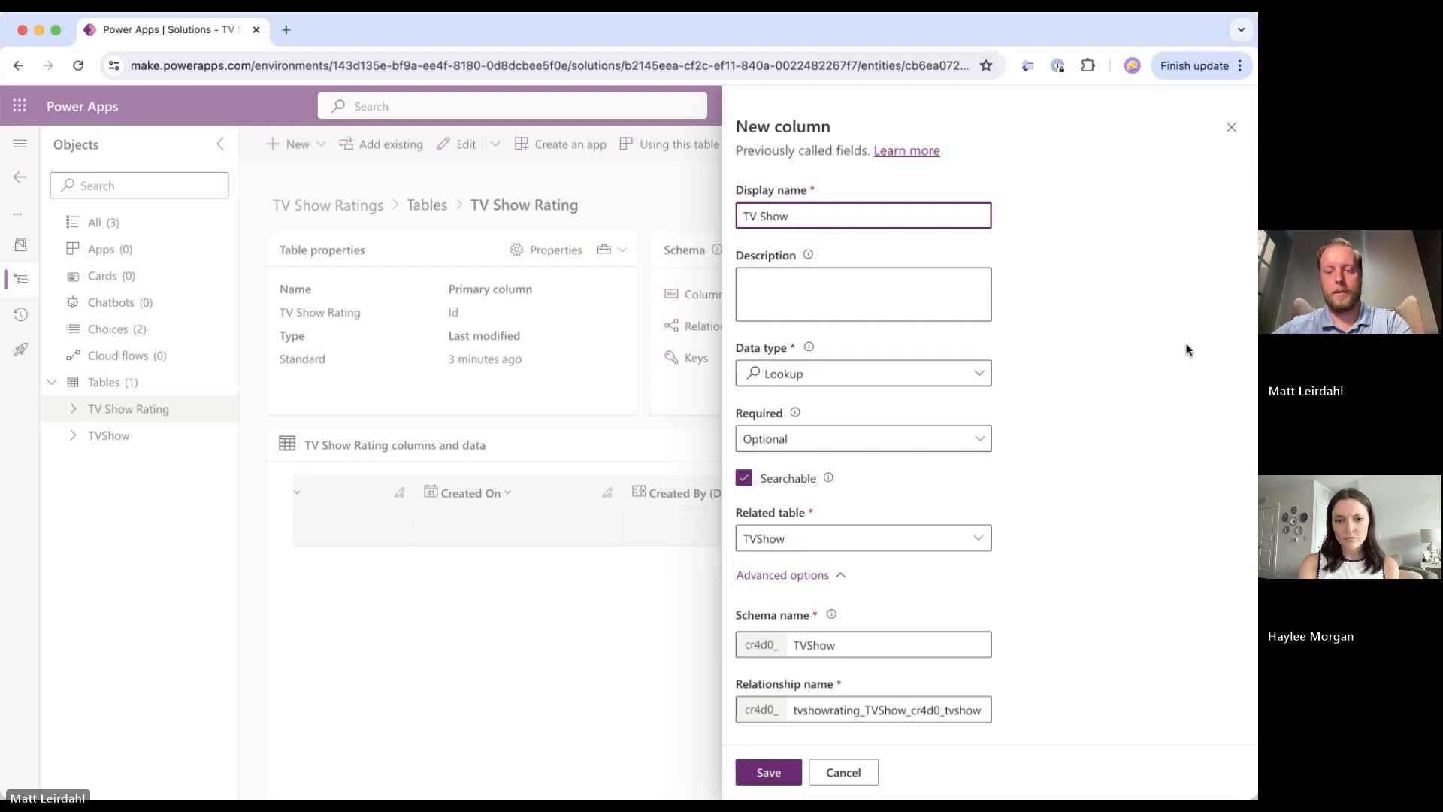
{"action": "left_click", "coordinate": [1139, 418]}
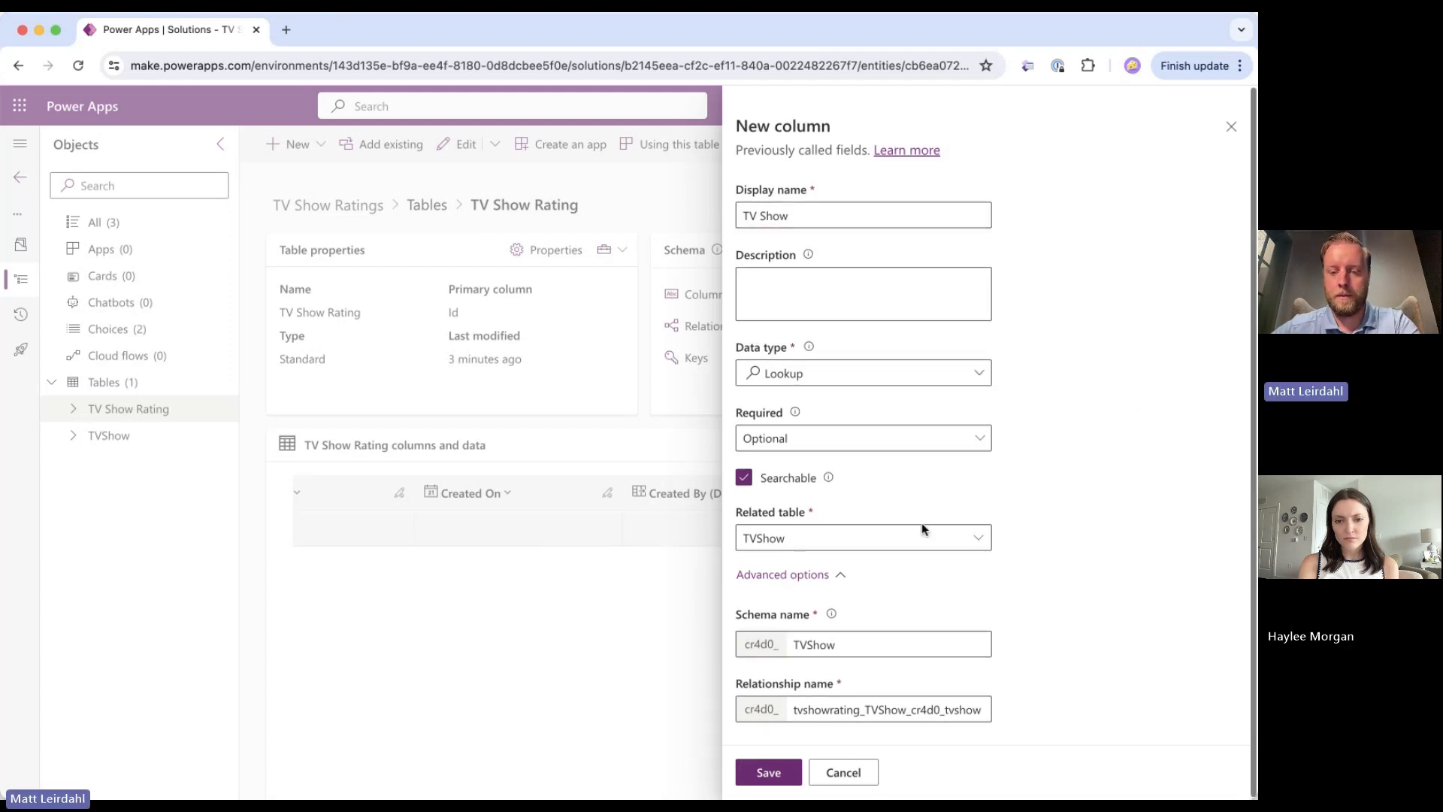
{"action": "left_click", "coordinate": [764, 773]}
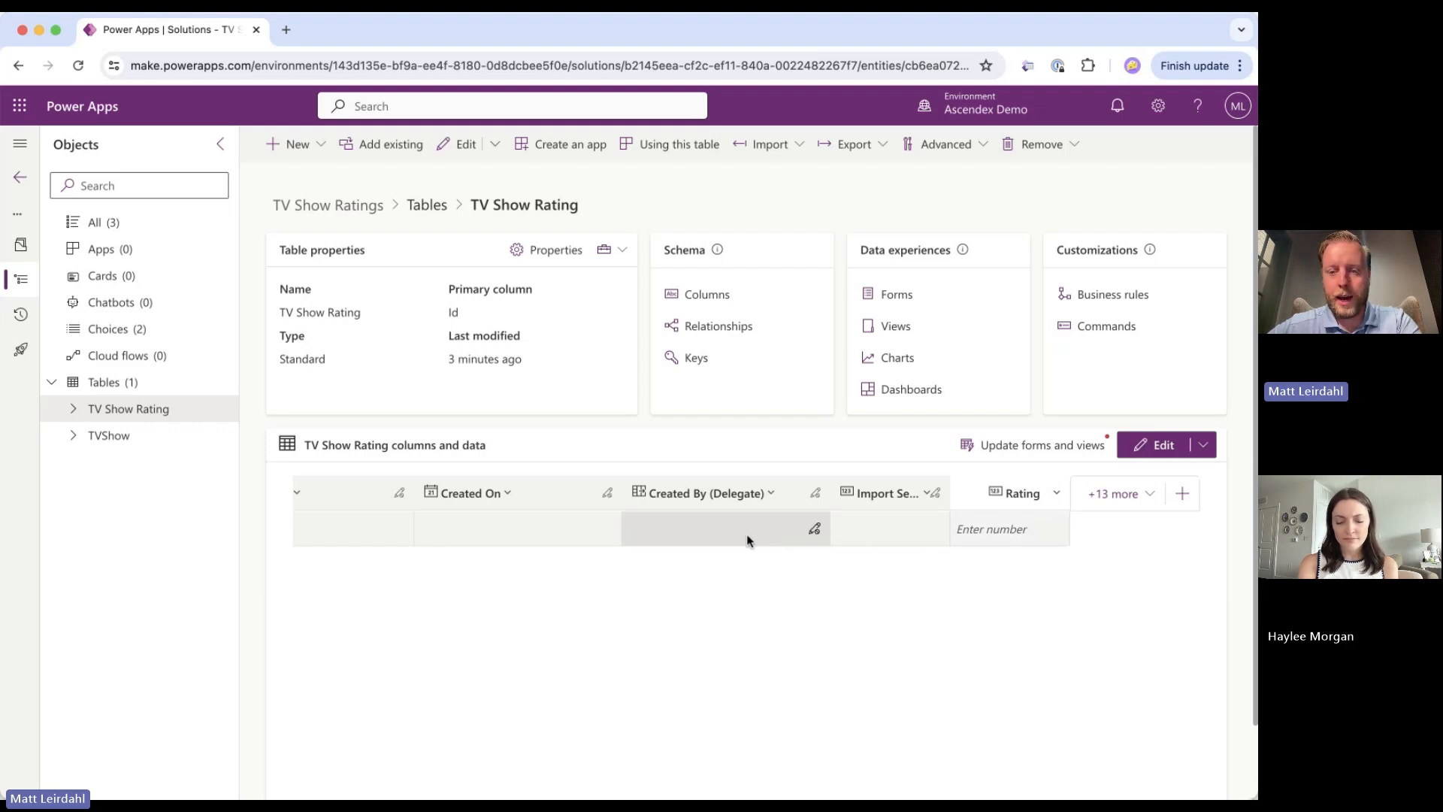
Review the columns in the TV Show Rating data grid and show the existing Owner column
{"action": "scroll", "coordinate": [746, 533], "scroll_direction": "left", "scroll_amount": 8}
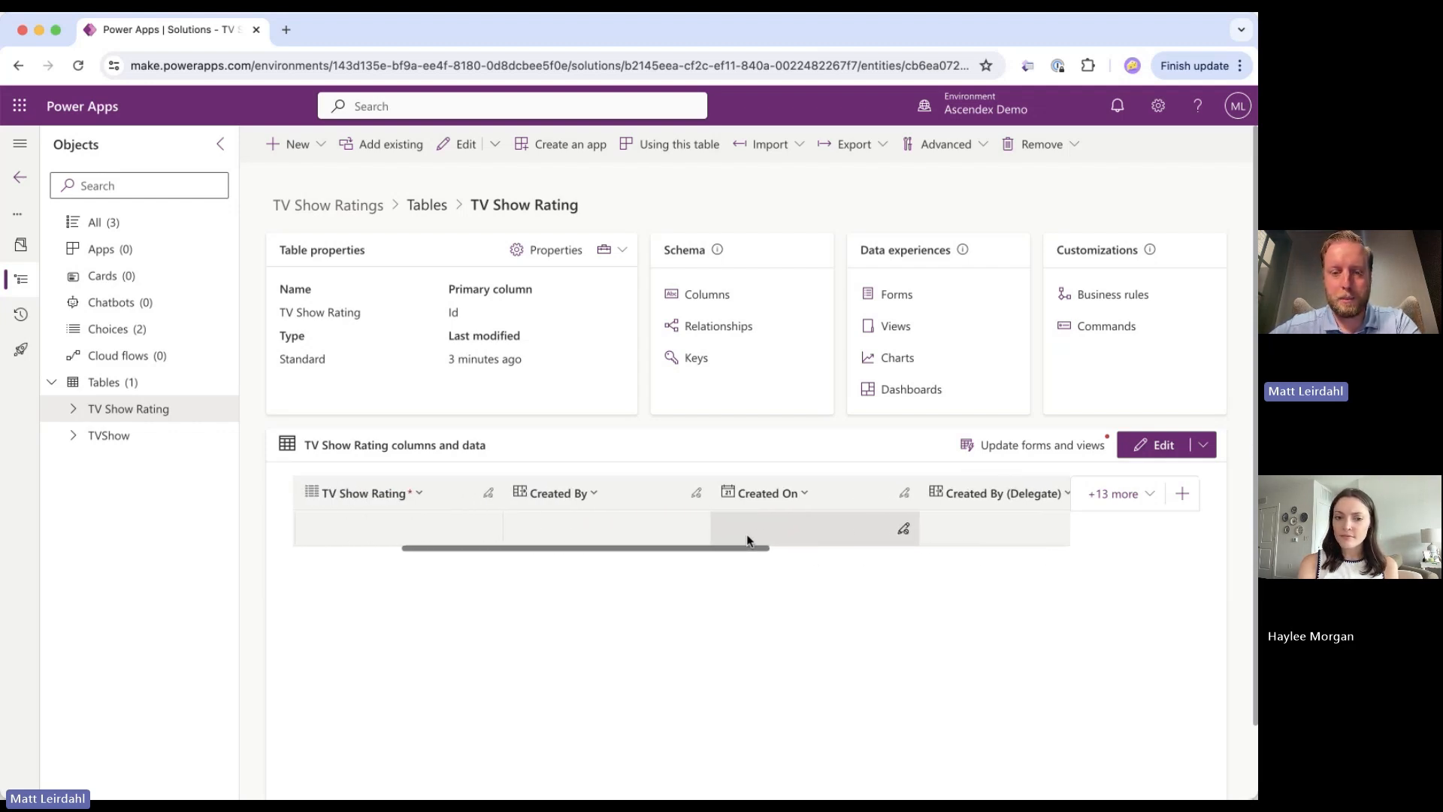
{"action": "scroll", "coordinate": [645, 530], "scroll_direction": "left", "scroll_amount": 3}
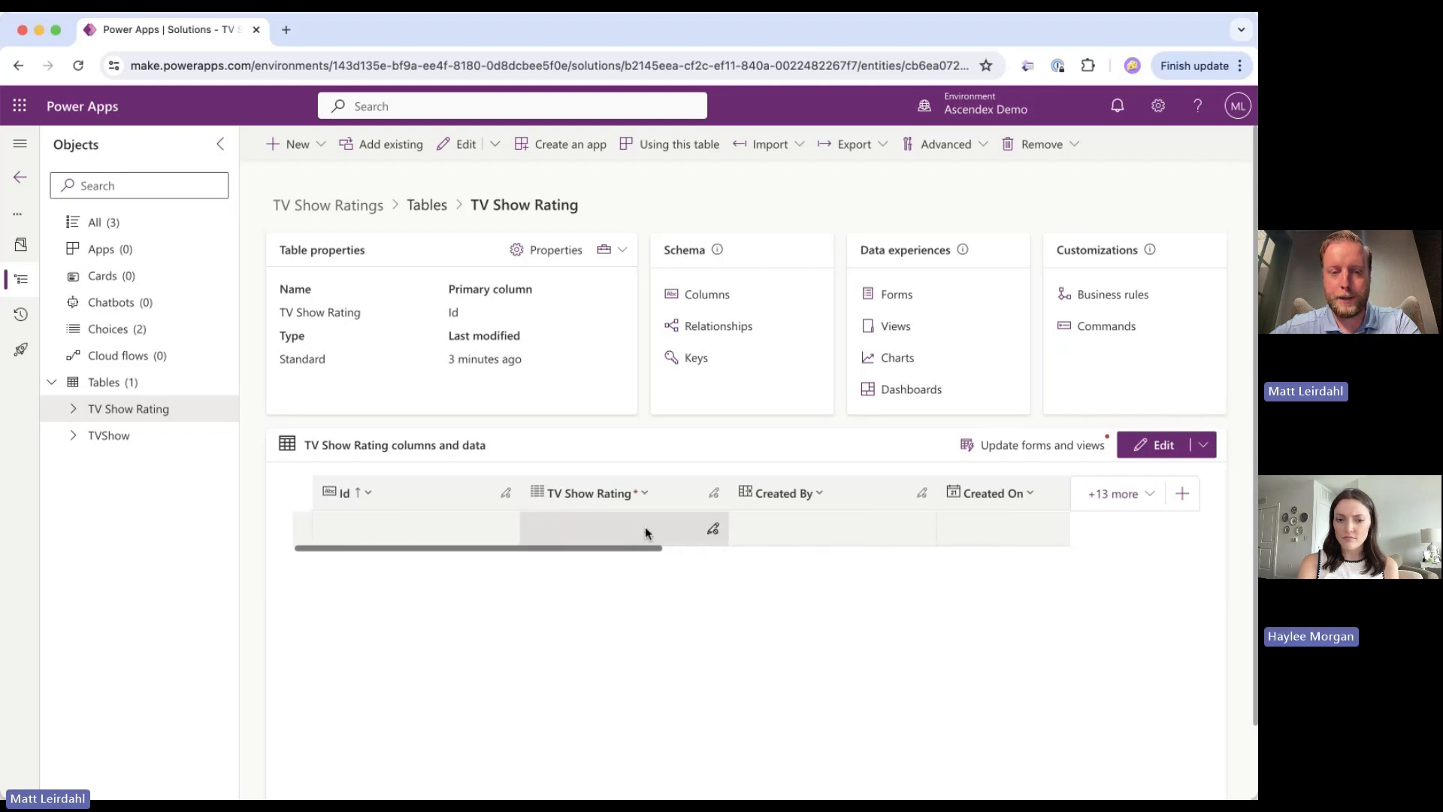
{"action": "scroll", "coordinate": [645, 530], "scroll_direction": "right", "scroll_amount": 5}
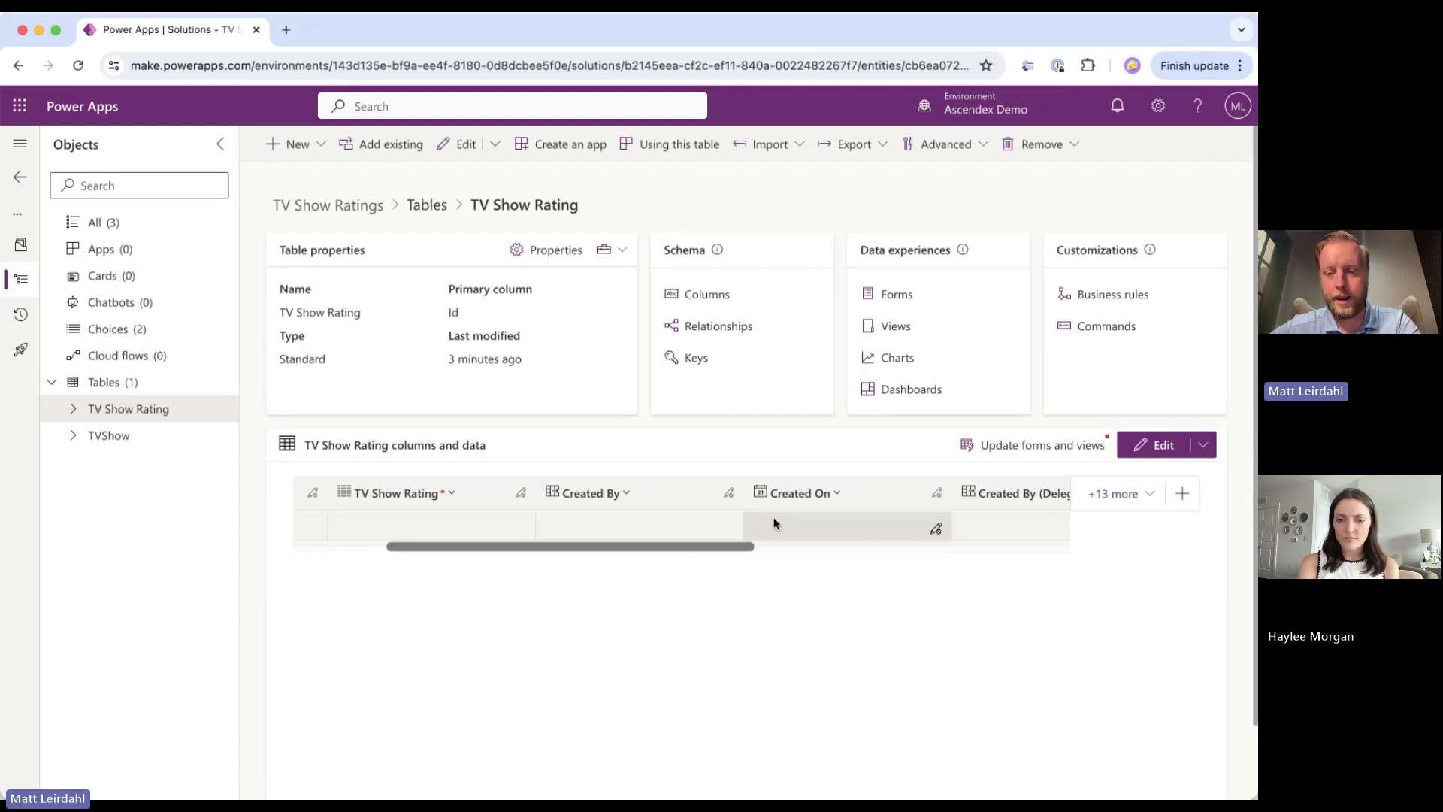
{"action": "scroll", "coordinate": [752, 526], "scroll_direction": "right", "scroll_amount": 5}
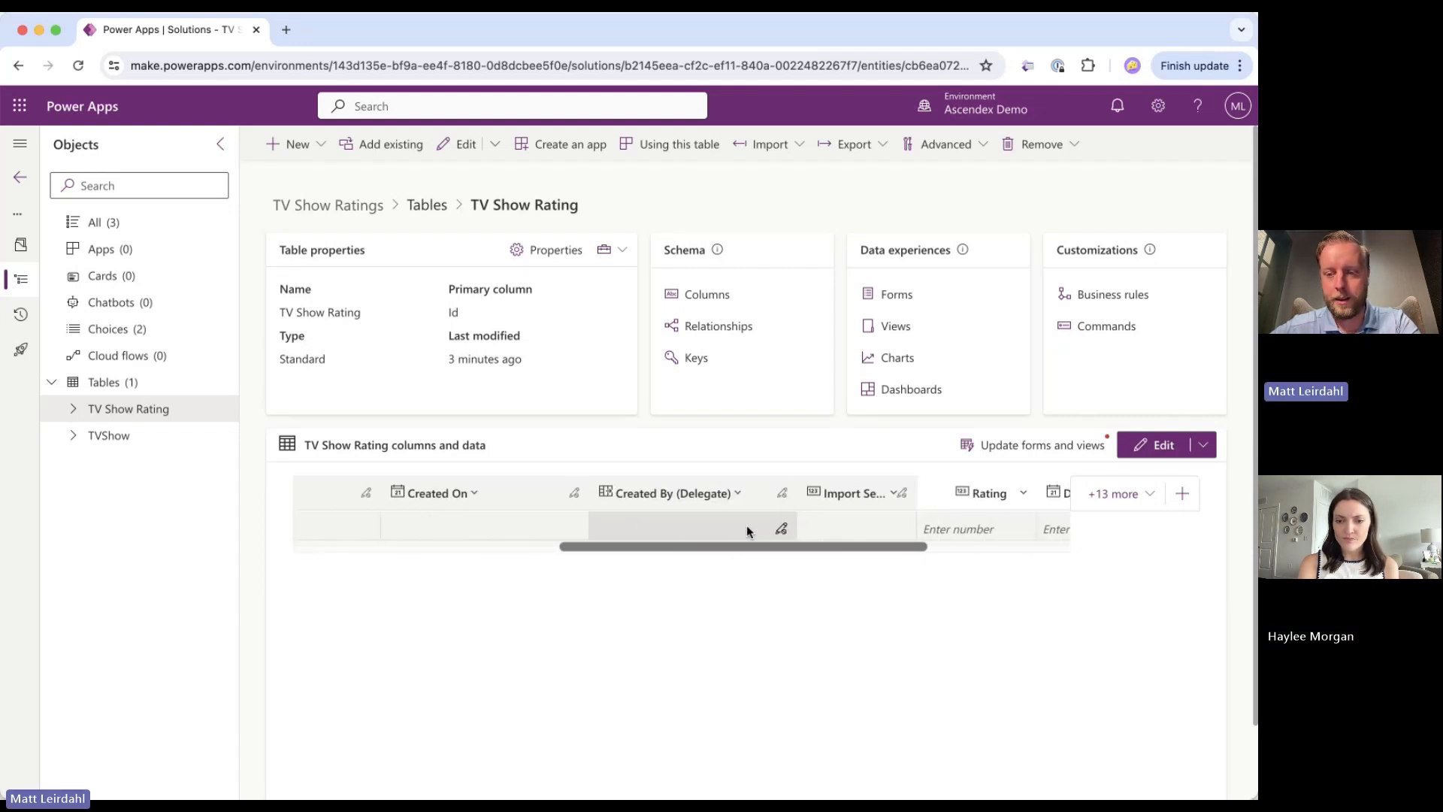
{"action": "left_click", "coordinate": [1148, 502]}
{"action": "scroll", "coordinate": [909, 646], "scroll_direction": "down", "scroll_amount": 10}
{"action": "scroll", "coordinate": [908, 642], "scroll_direction": "up", "scroll_amount": 3}
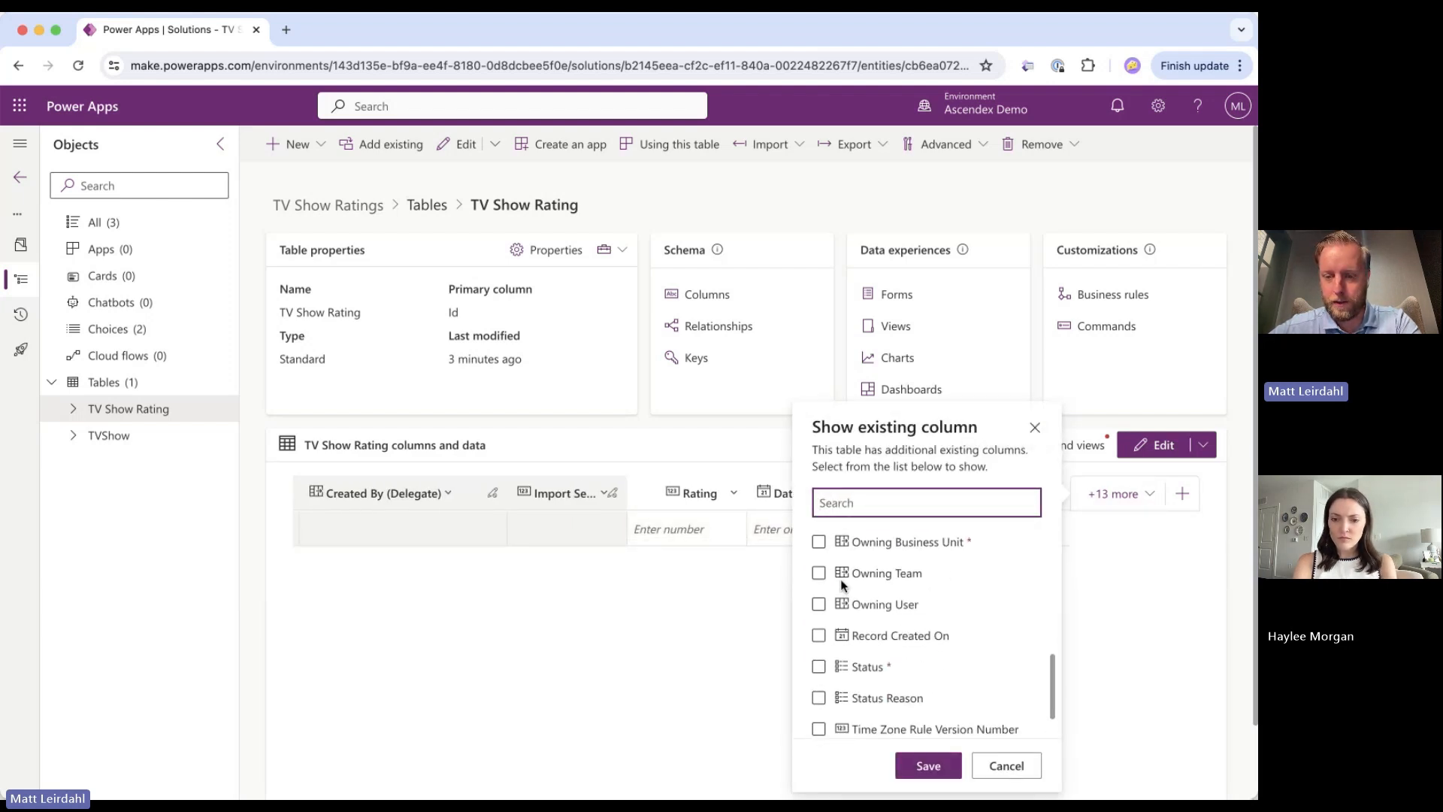
{"action": "left_click", "coordinate": [818, 550]}
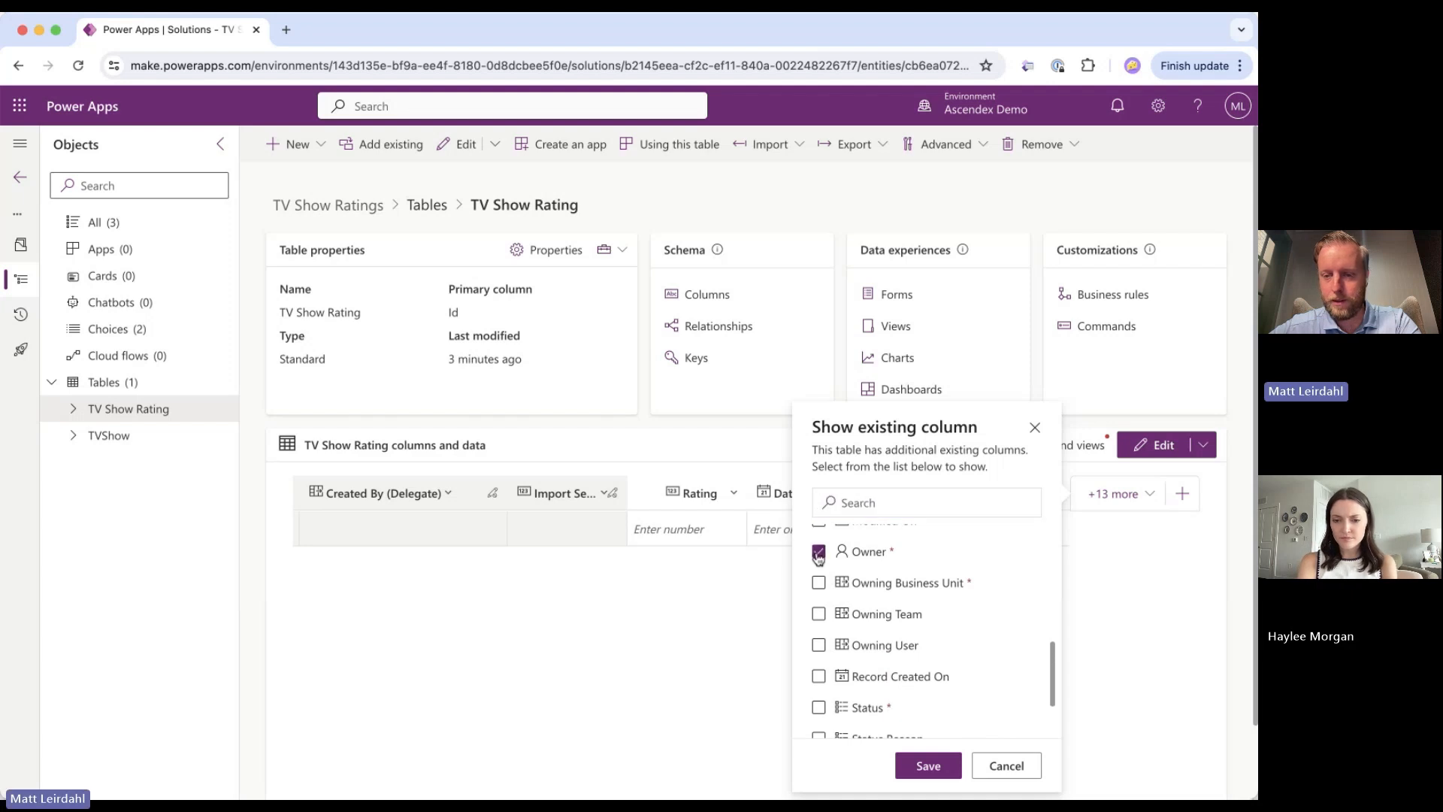
{"action": "left_click", "coordinate": [914, 765]}
{"action": "scroll", "coordinate": [878, 524], "scroll_direction": "right", "scroll_amount": 12}
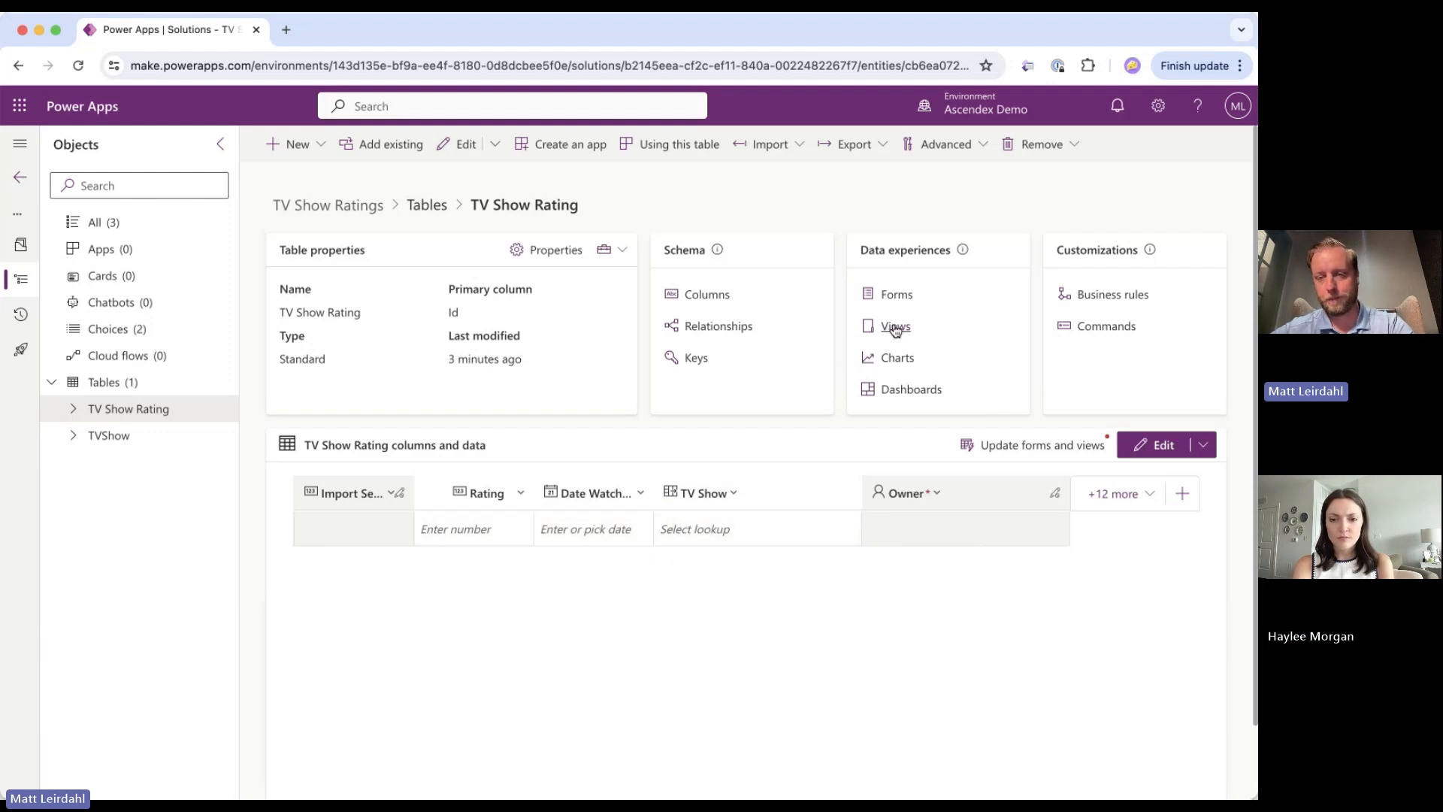
Open the Active TV Show Ratings view and add the TV Show, Owner, Date Watched and Rating columns
{"action": "left_click", "coordinate": [895, 327]}
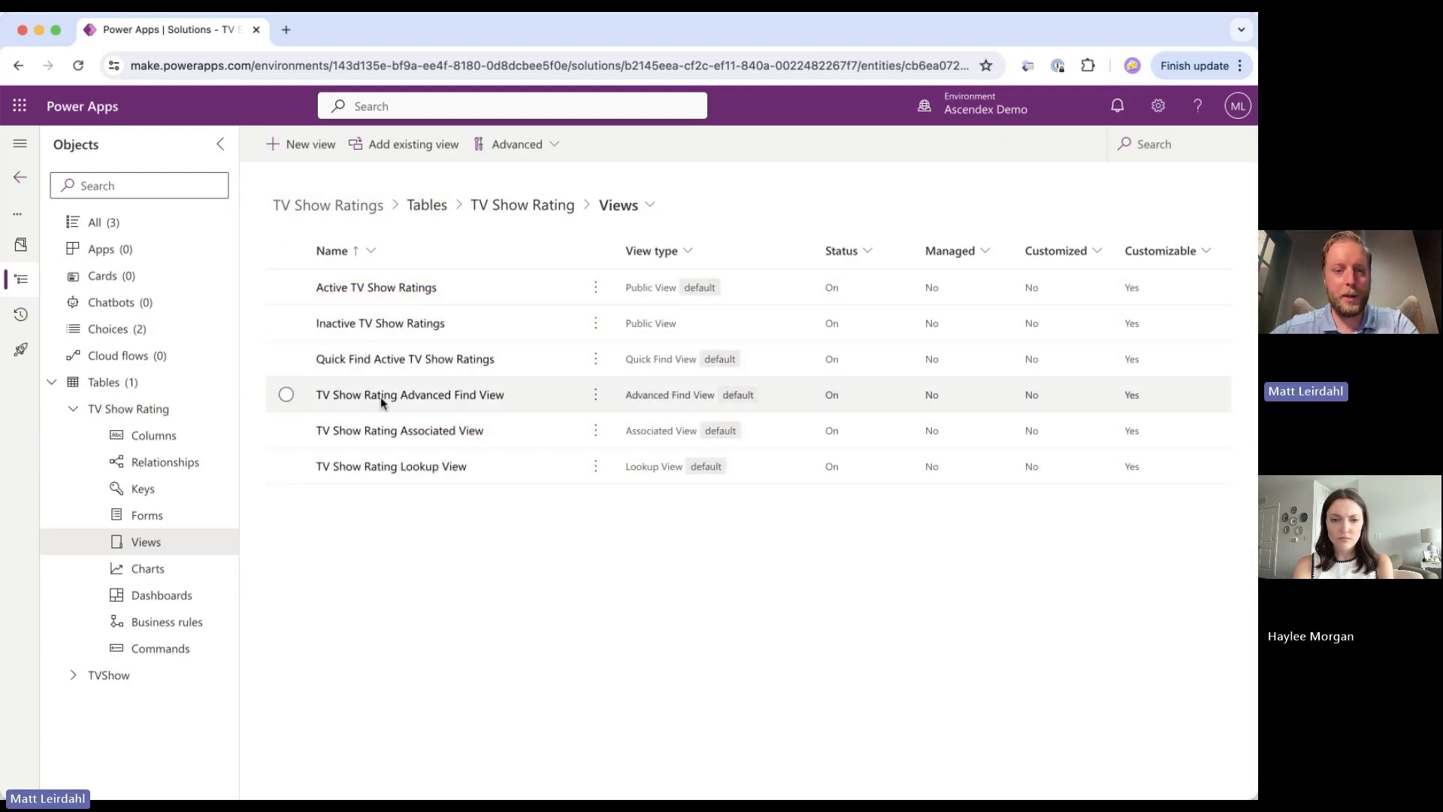
{"action": "left_click", "coordinate": [403, 296]}
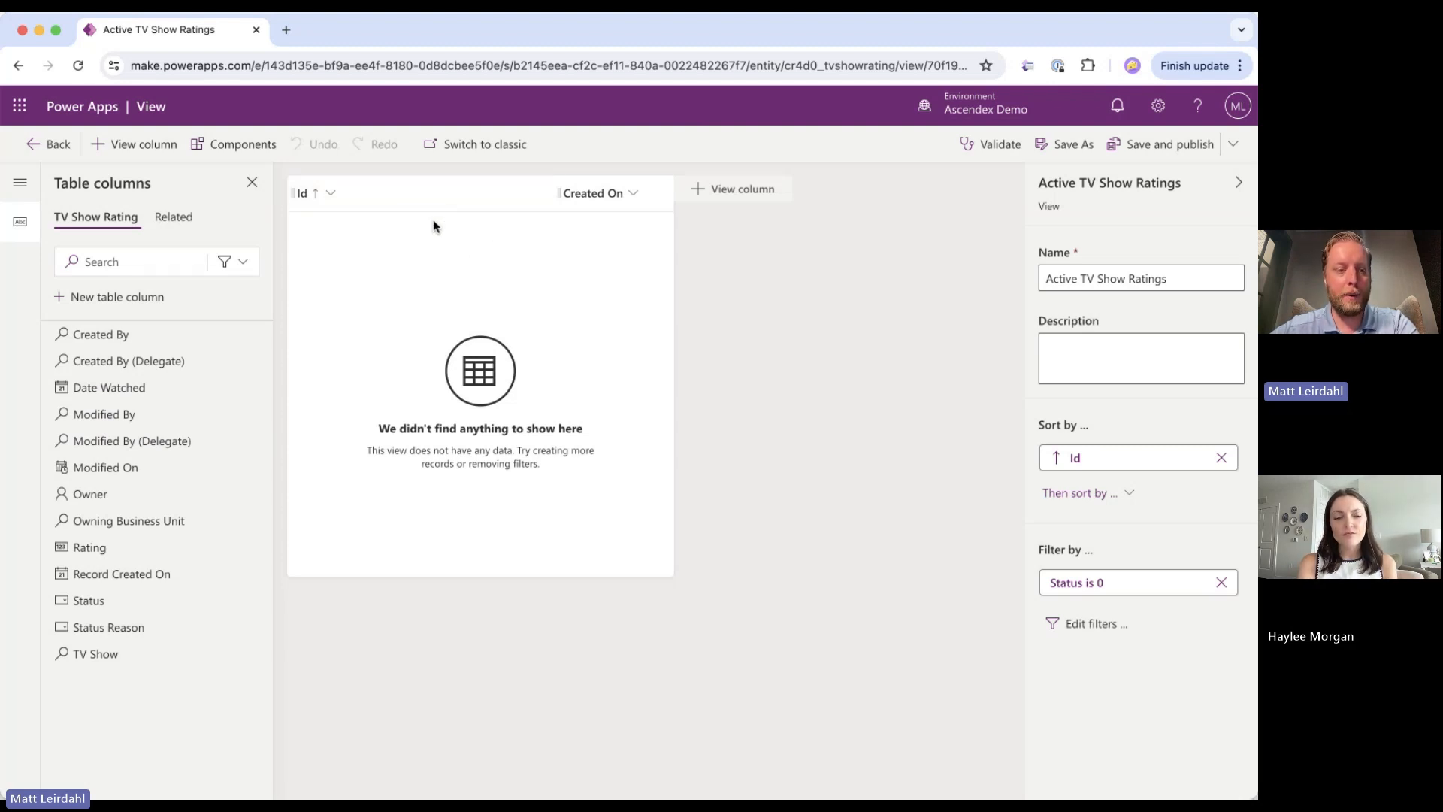
{"action": "left_click", "coordinate": [145, 660]}
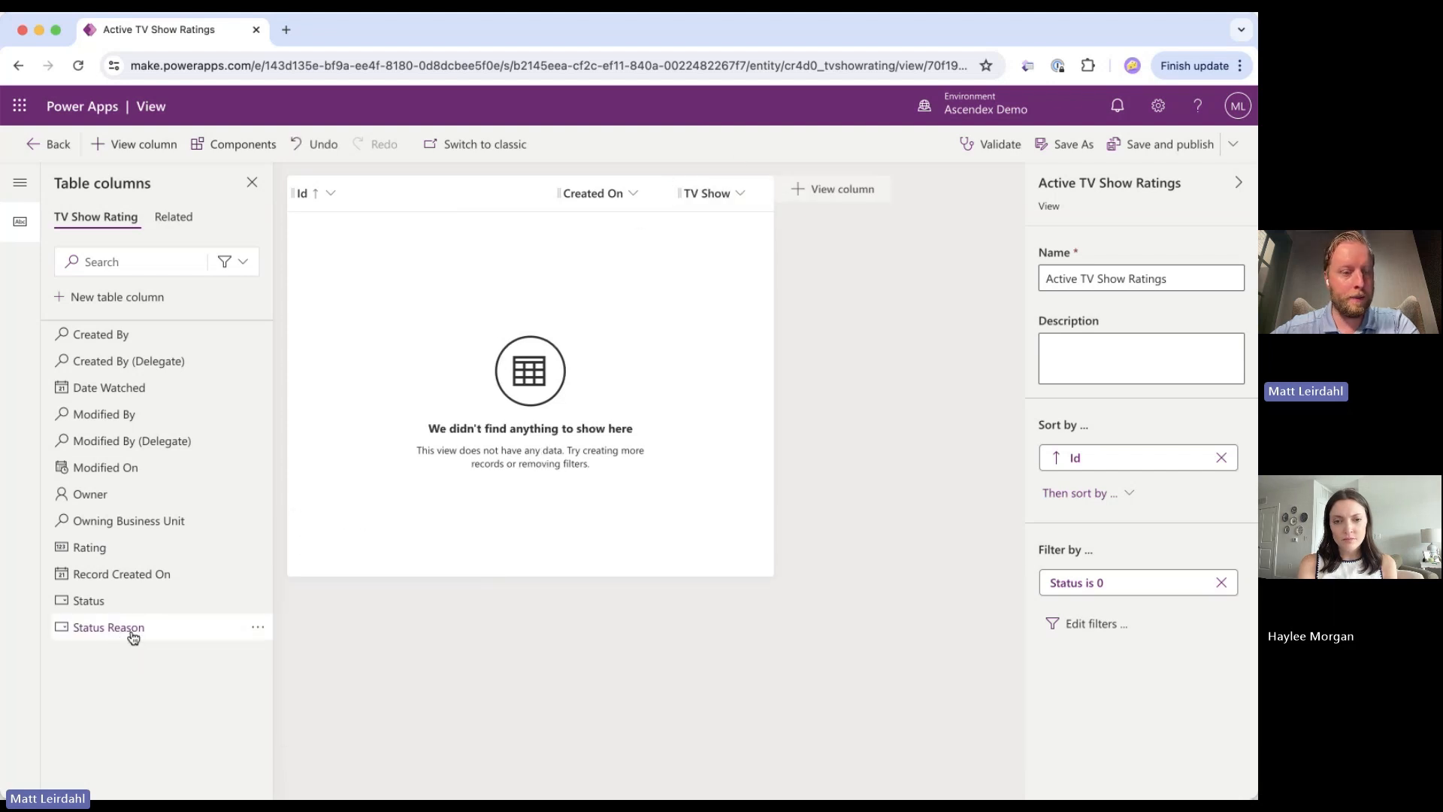
{"action": "left_click", "coordinate": [160, 494]}
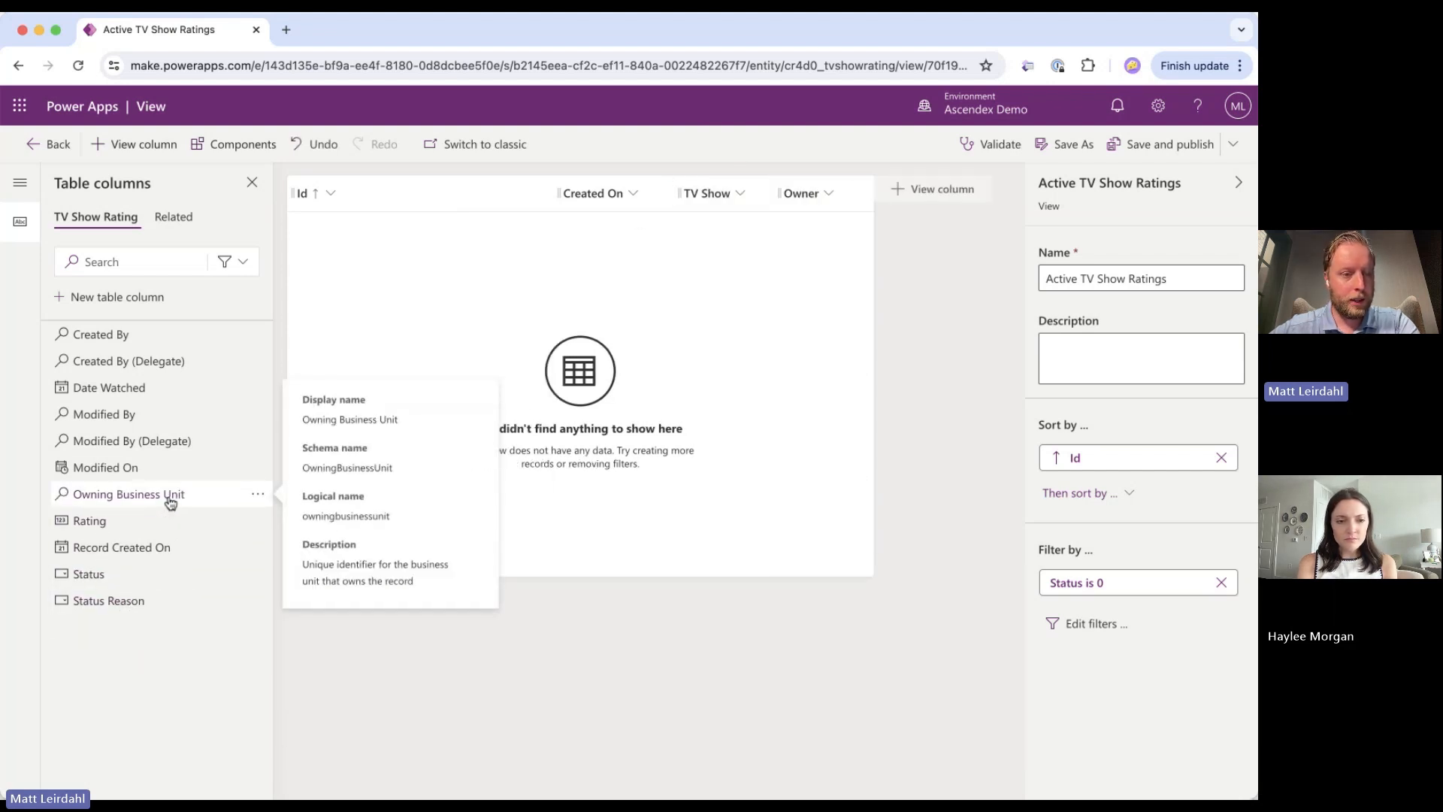
{"action": "left_click", "coordinate": [167, 387]}
{"action": "left_click", "coordinate": [143, 494]}
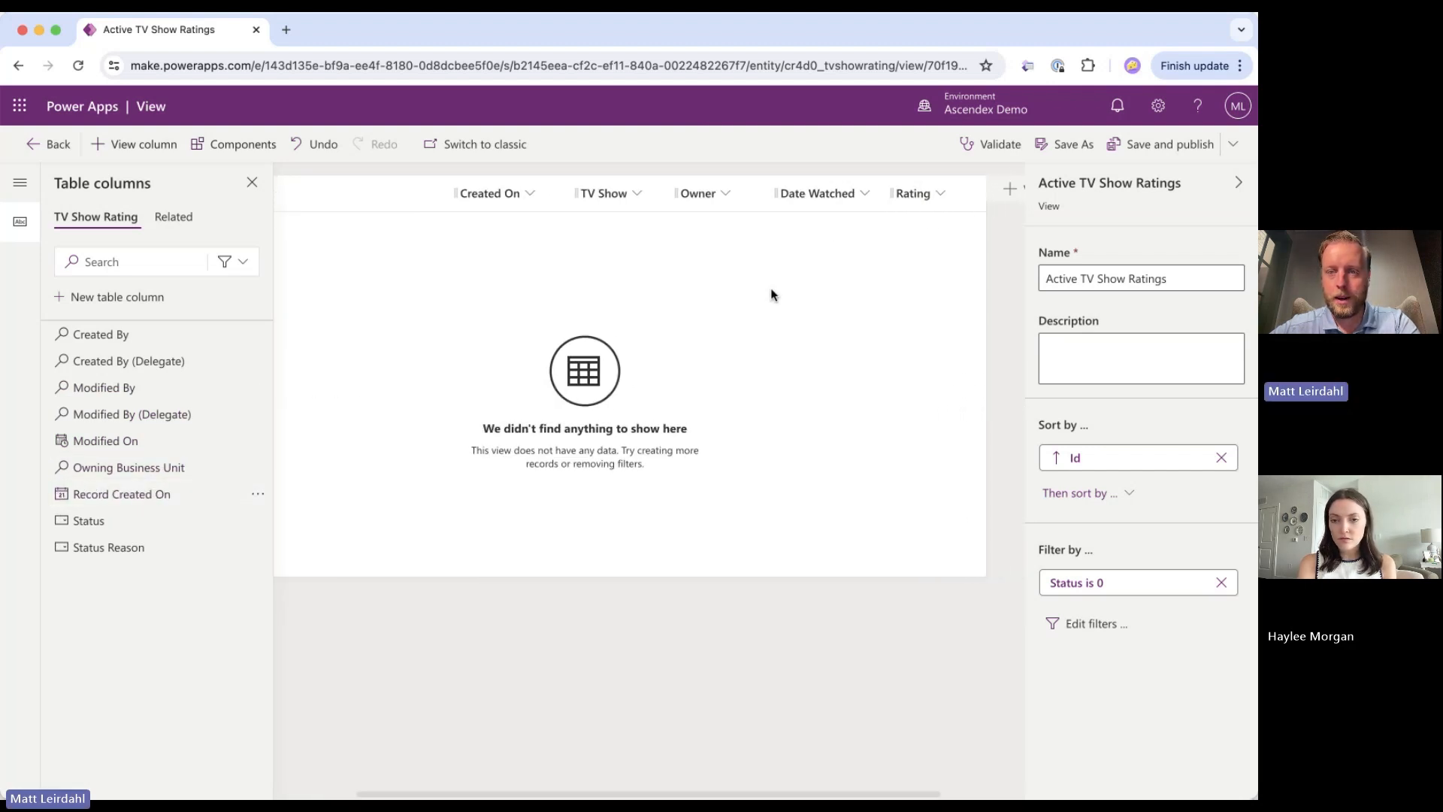
Reorder the view columns to TV Show, Rating, Created On, Owner, Date Watched, Id, and save and publish the view
{"action": "left_click_drag", "start_coordinate": [898, 194], "coordinate": [444, 198]}
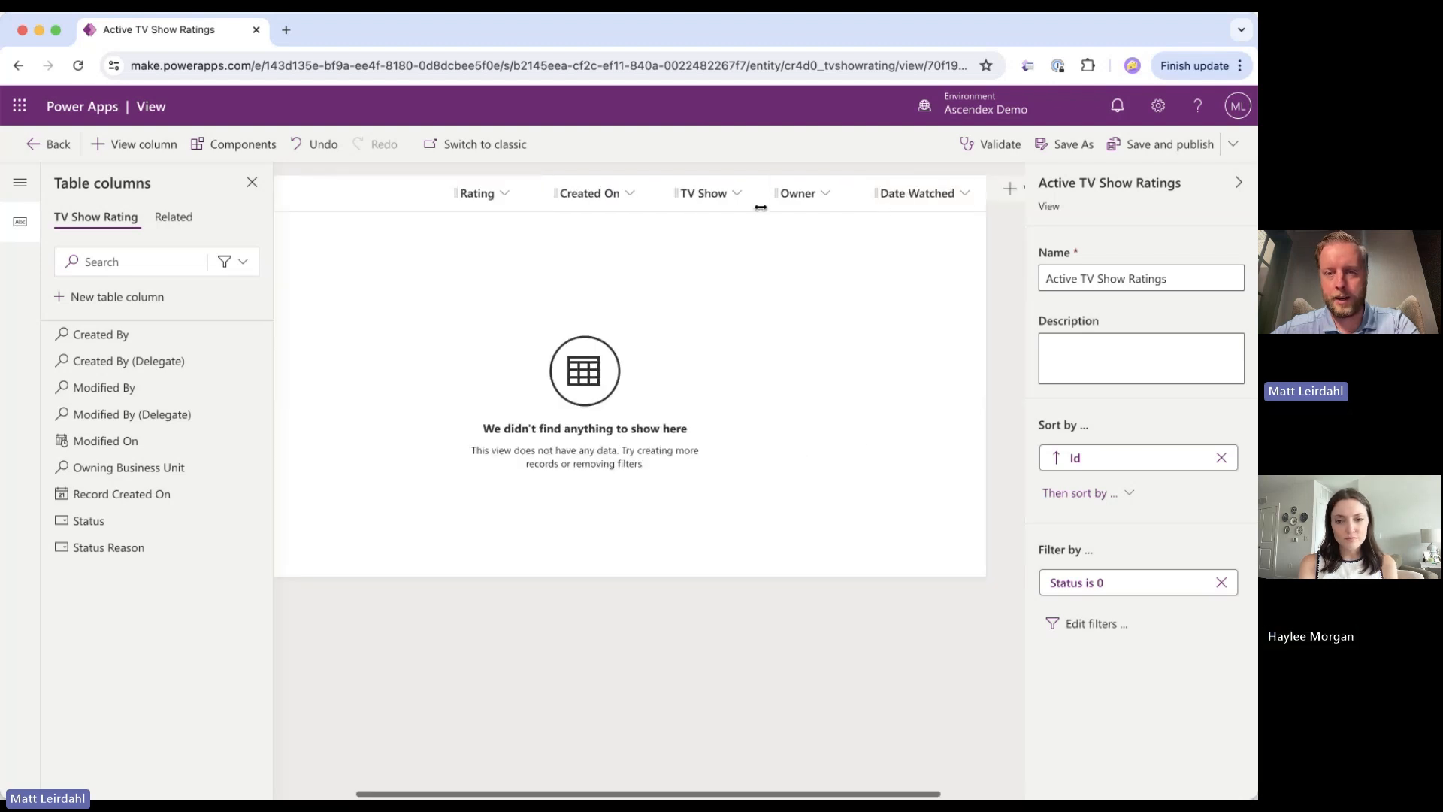
{"action": "left_click_drag", "start_coordinate": [683, 197], "coordinate": [287, 193]}
{"action": "scroll", "coordinate": [481, 188], "scroll_direction": "right", "scroll_amount": 1}
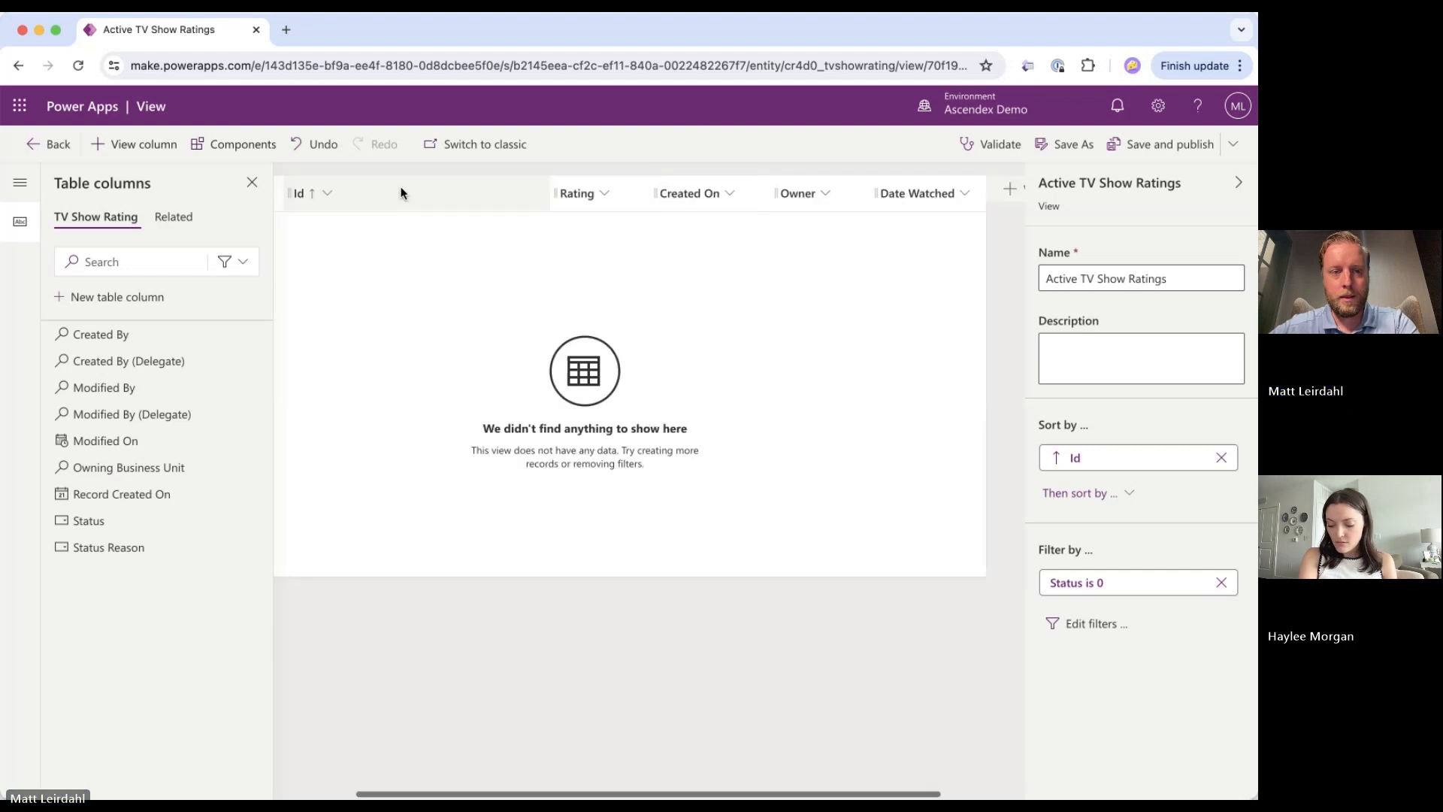
{"action": "left_click_drag", "start_coordinate": [440, 199], "coordinate": [971, 197]}
{"action": "scroll", "coordinate": [724, 316], "scroll_direction": "right", "scroll_amount": 1}
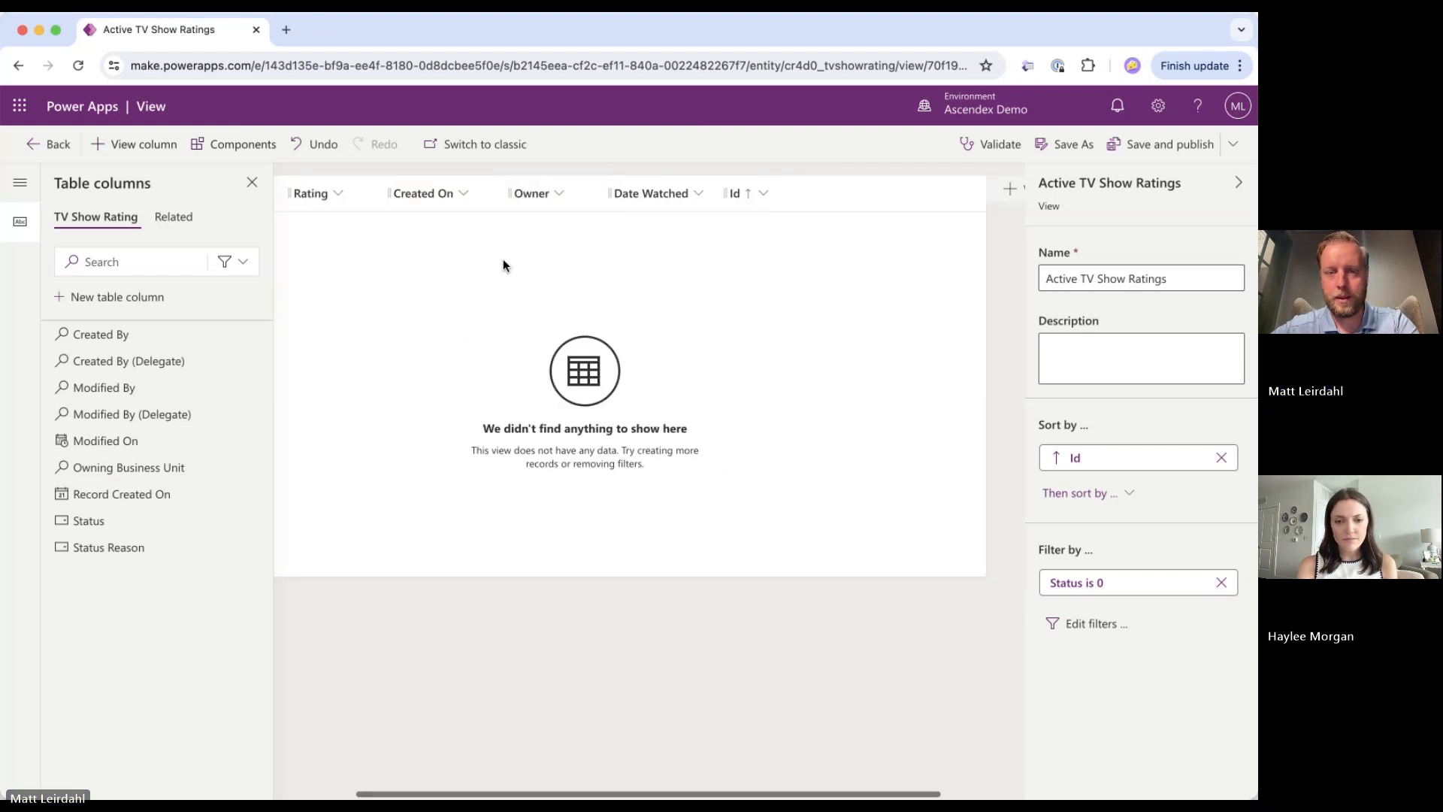
{"action": "scroll", "coordinate": [518, 313], "scroll_direction": "left", "scroll_amount": 2}
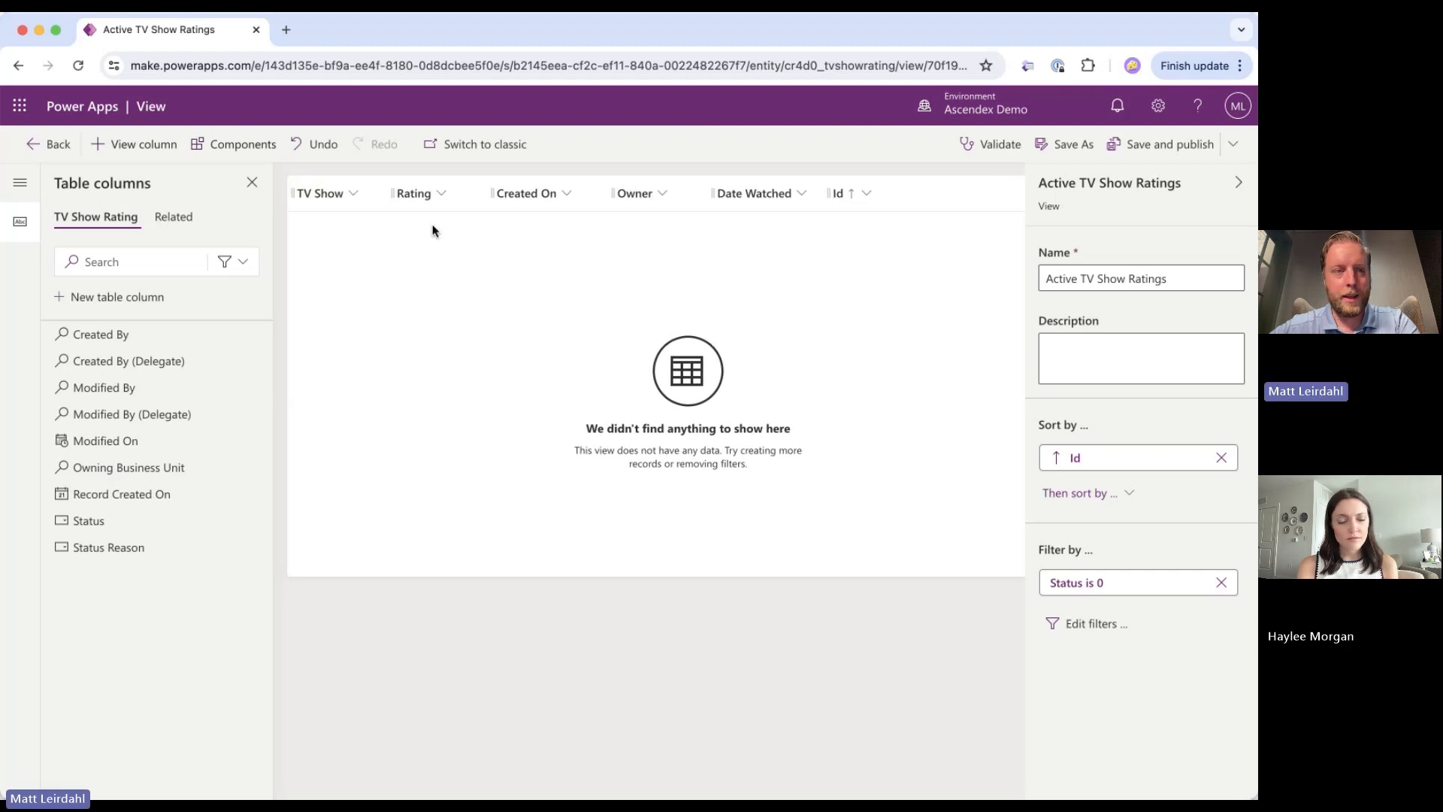
{"action": "left_click", "coordinate": [1146, 149]}
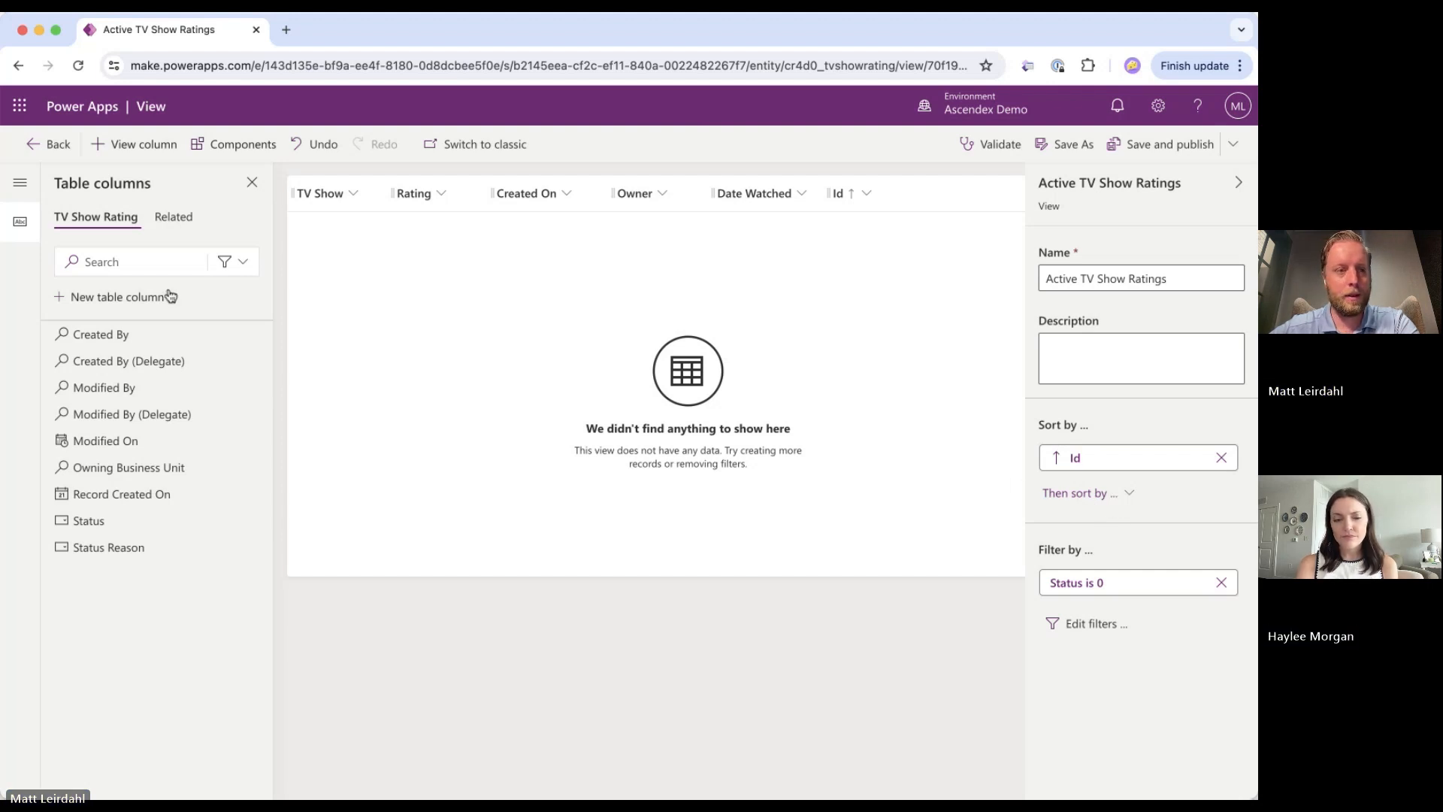
Return to the TV Show Rating table and open its Information form of type Main
{"action": "left_click", "coordinate": [45, 148]}
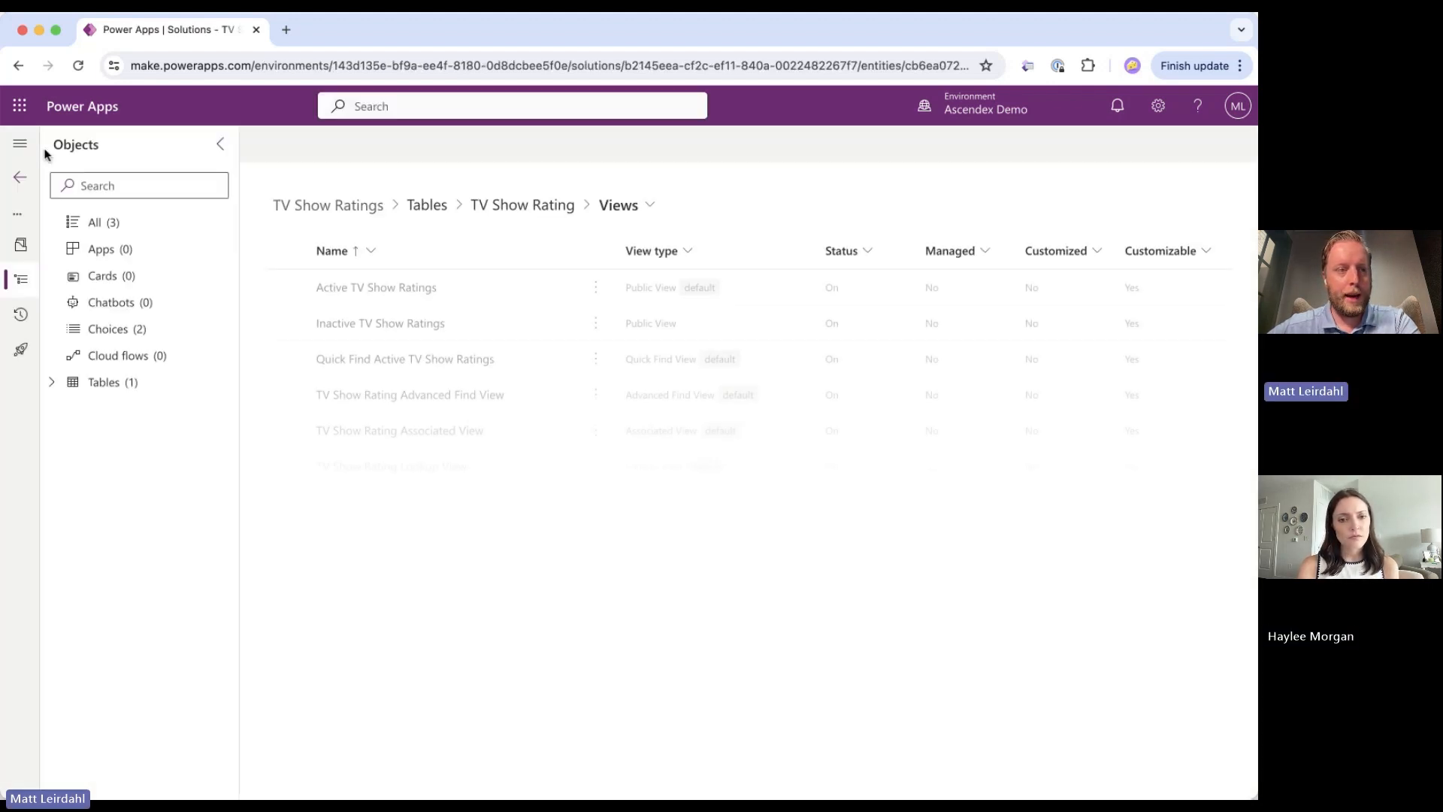
{"action": "left_click", "coordinate": [524, 217]}
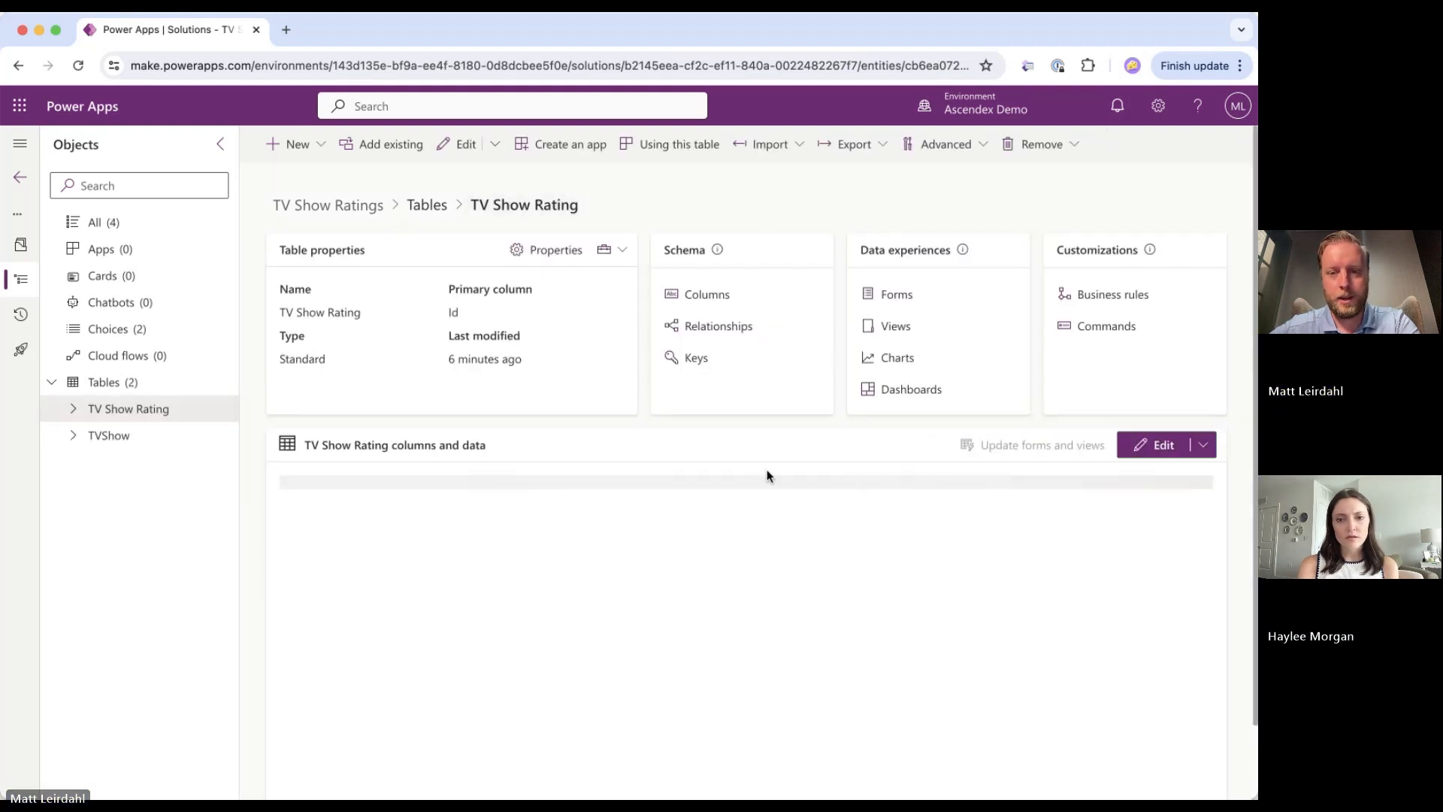
{"action": "left_click", "coordinate": [898, 295]}
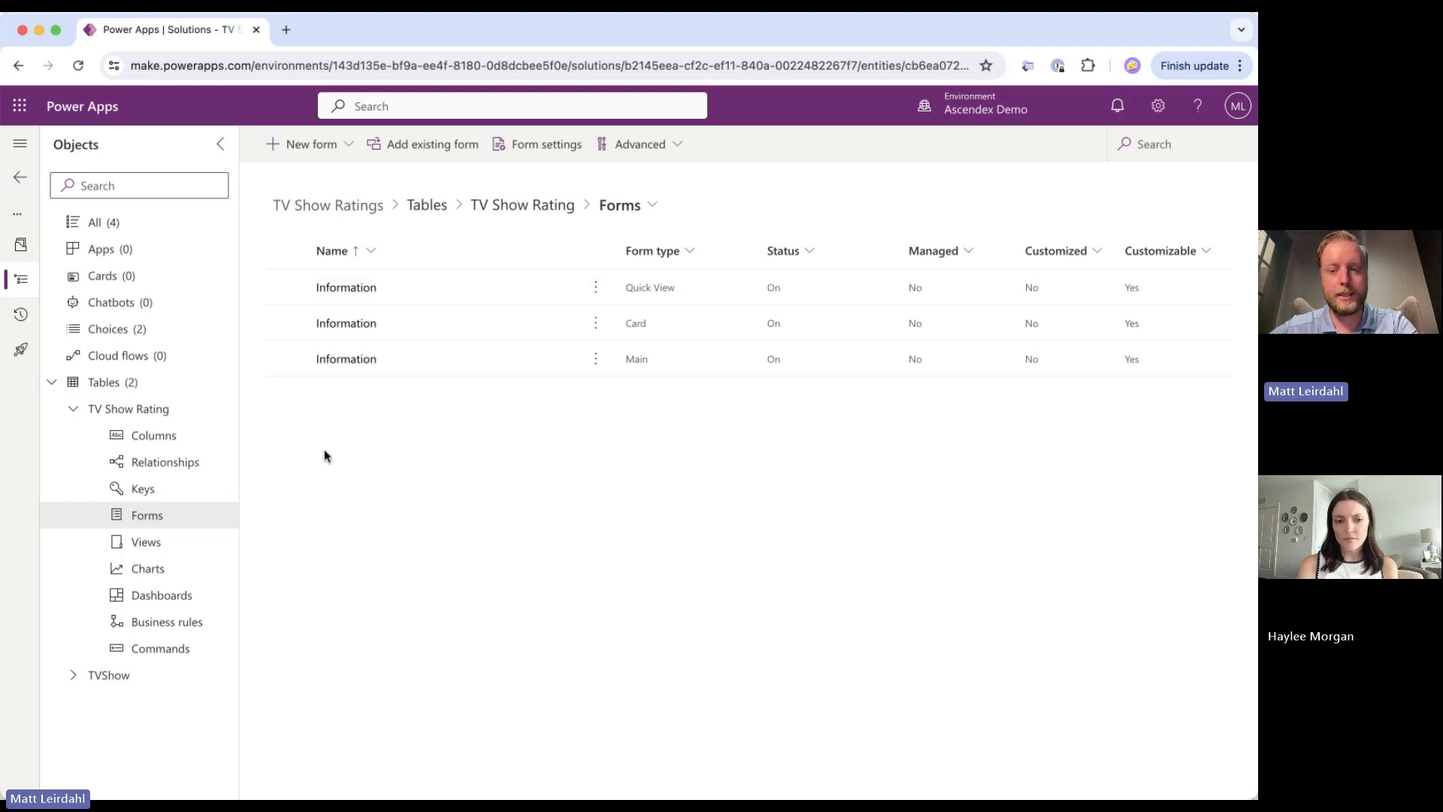
{"action": "left_click", "coordinate": [347, 361]}
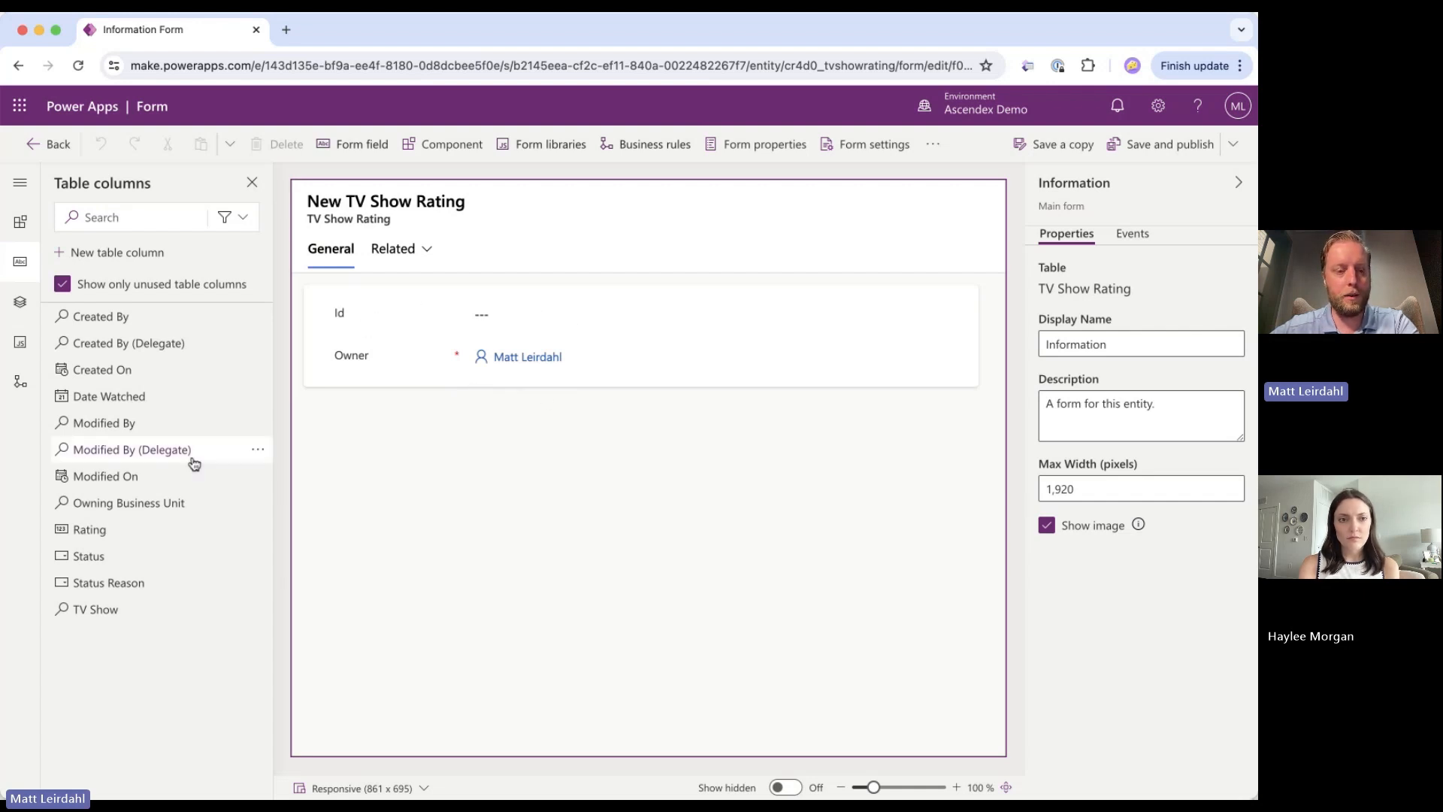
Add the Rating, Created By, Created On, Date Watched and TV Show fields to the form below Owner
{"action": "left_click", "coordinate": [147, 530]}
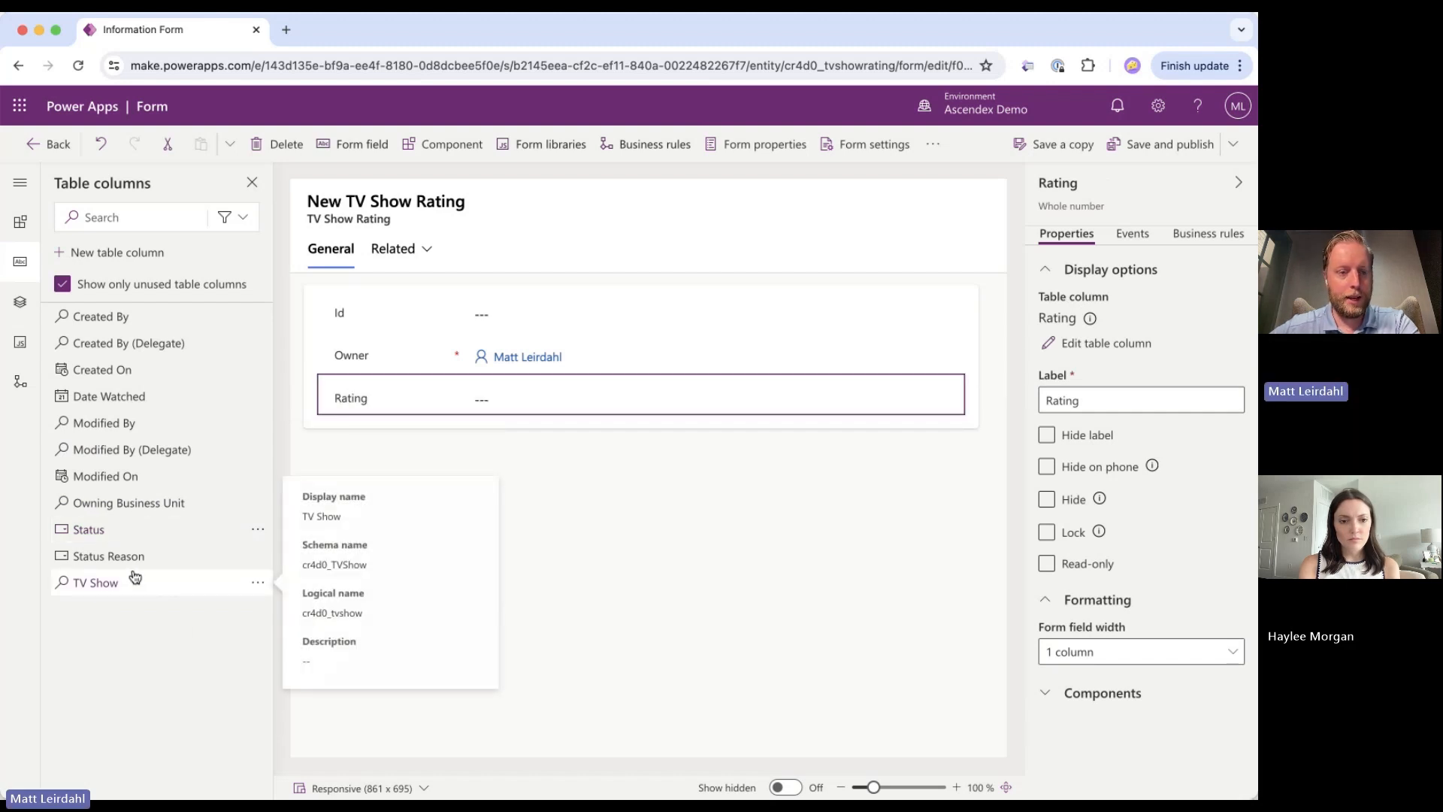
{"action": "left_click", "coordinate": [150, 320]}
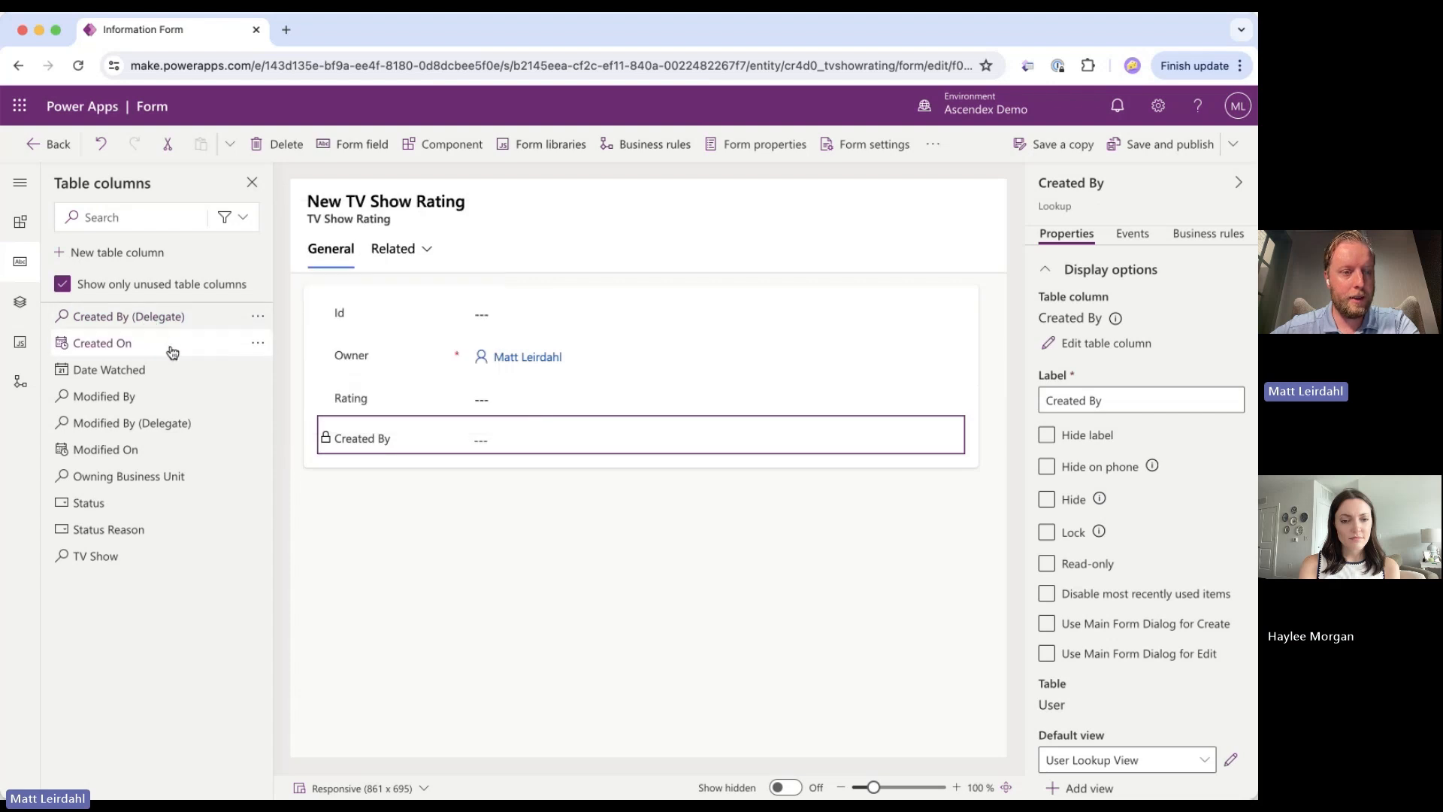
{"action": "left_click", "coordinate": [172, 350]}
{"action": "left_click", "coordinate": [169, 347]}
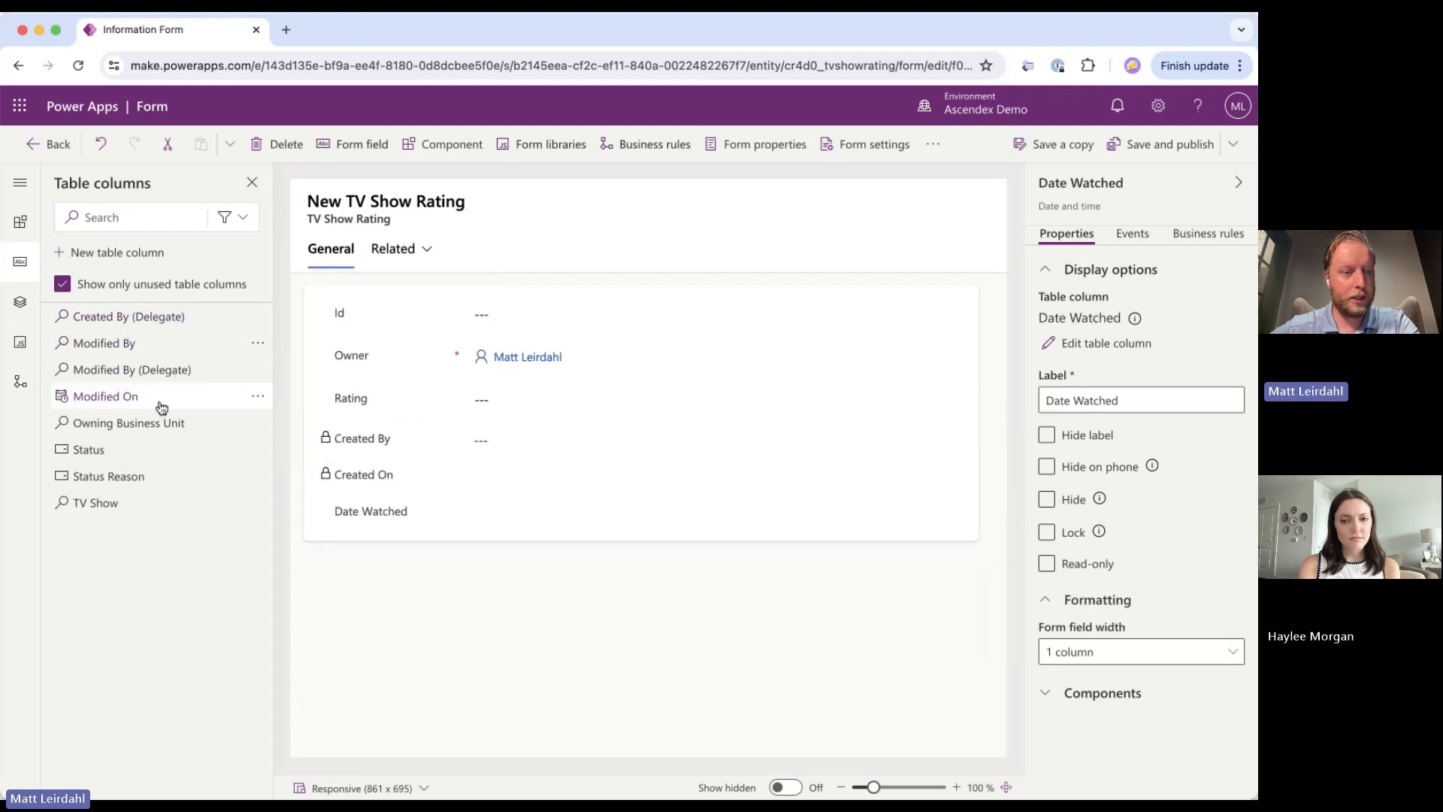
{"action": "left_click", "coordinate": [152, 504]}
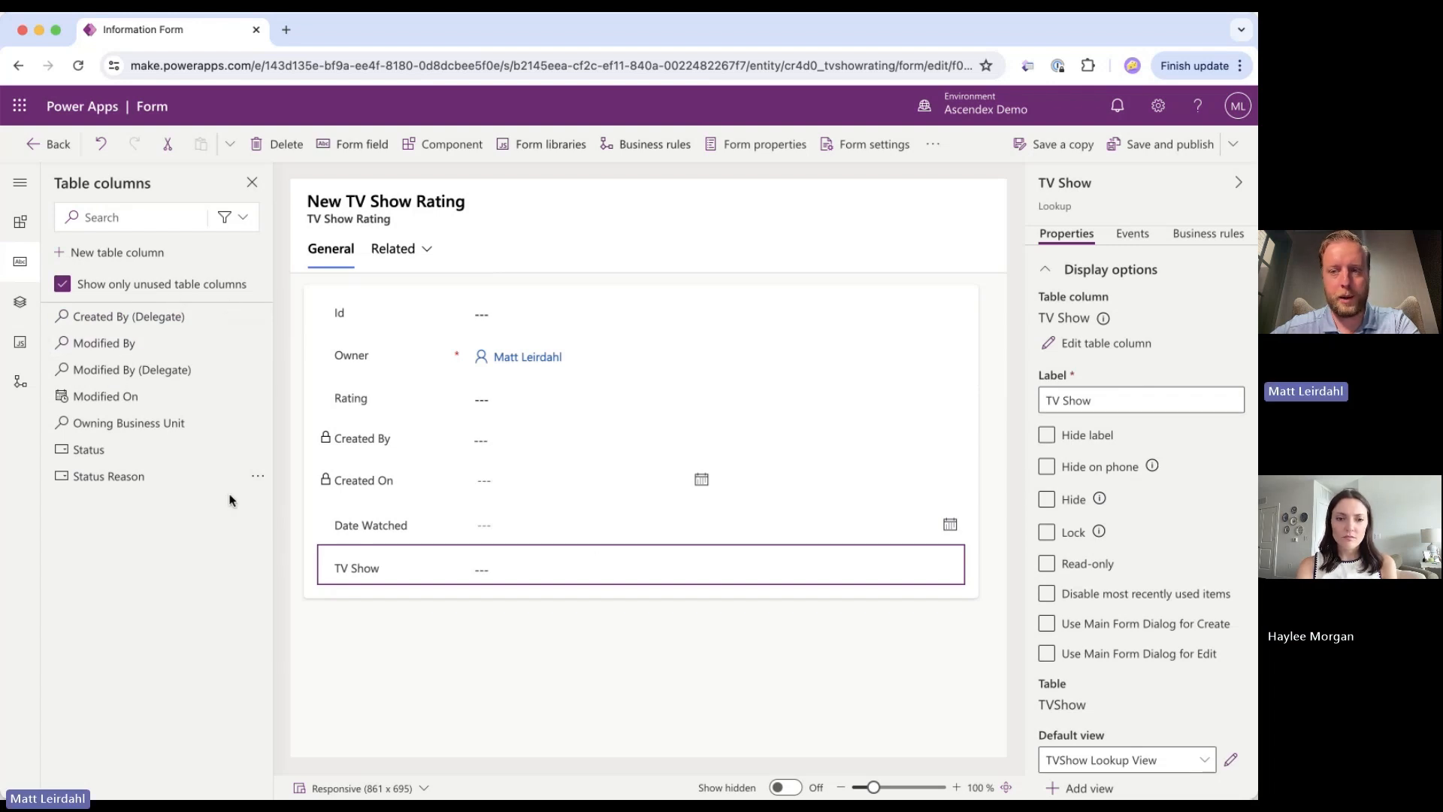
Add a 1-column section to the form beneath the section that holds the TV Show field
{"action": "left_click", "coordinate": [21, 230]}
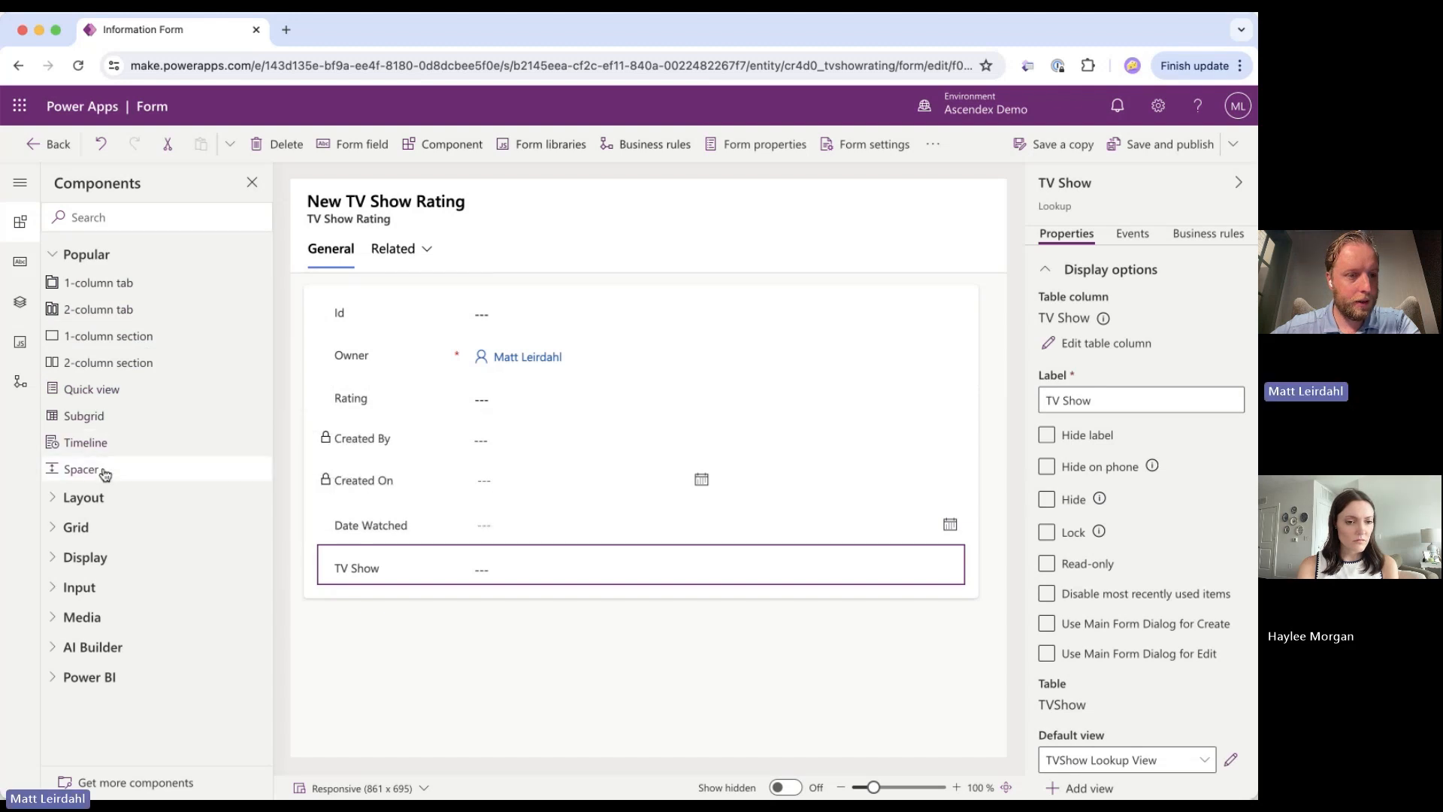
{"action": "left_click_drag", "start_coordinate": [118, 347], "coordinate": [373, 596]}
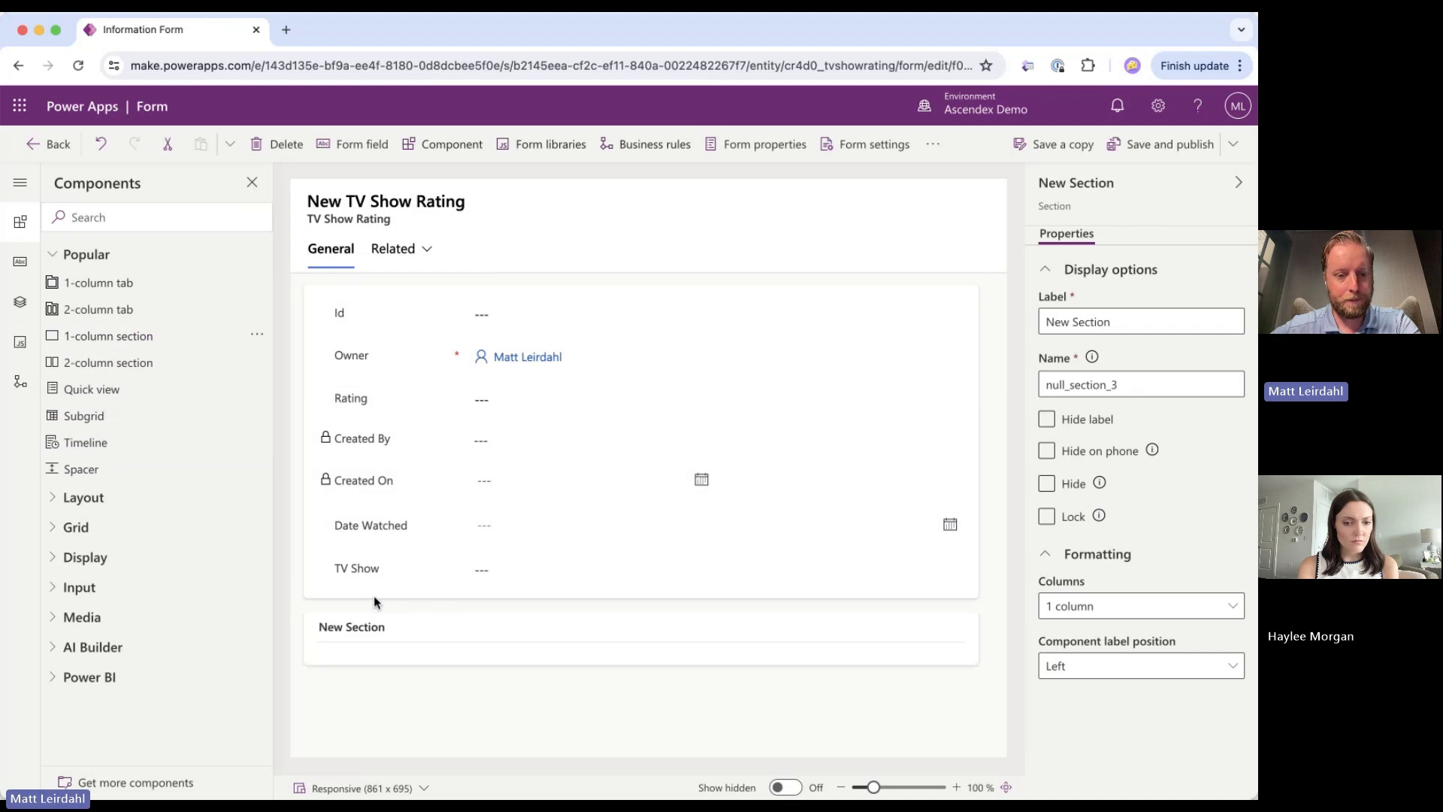
Move the Created By, Created On and Id fields from the General section into the new section below
{"action": "left_click", "coordinate": [374, 437]}
{"action": "left_click_drag", "start_coordinate": [374, 437], "coordinate": [354, 647]}
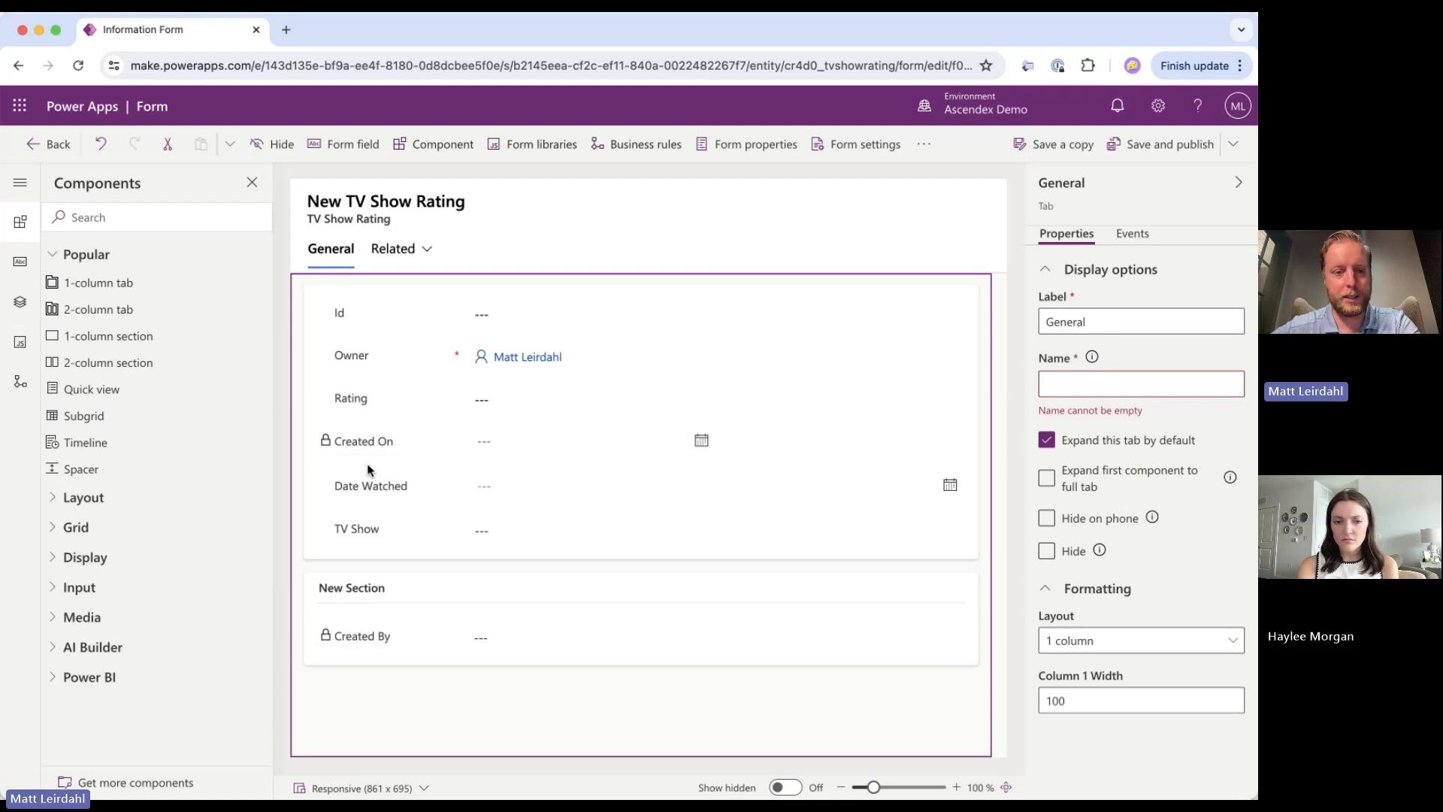
{"action": "left_click_drag", "start_coordinate": [367, 449], "coordinate": [393, 636]}
{"action": "left_click", "coordinate": [341, 443]}
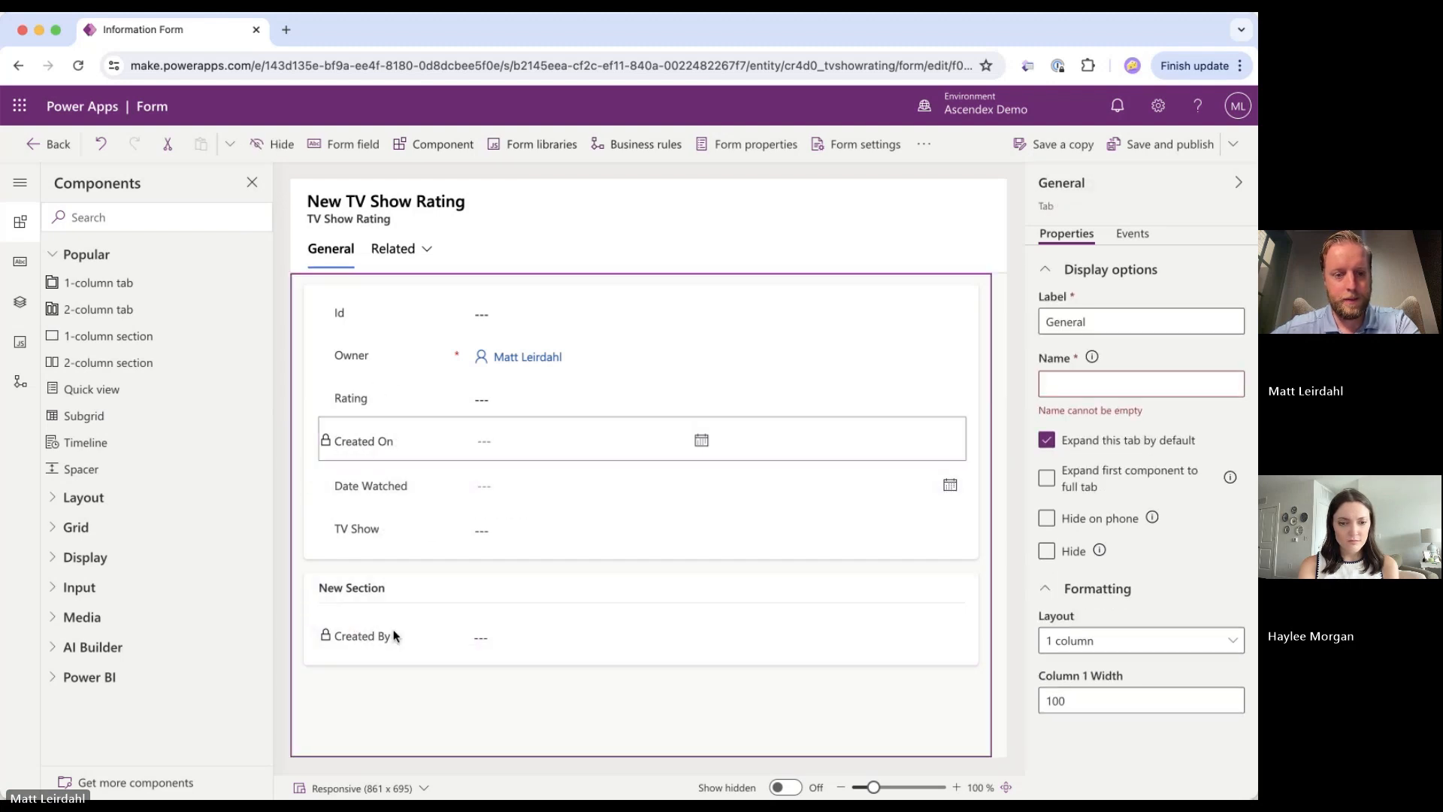
{"action": "left_click", "coordinate": [366, 356]}
{"action": "left_click_drag", "start_coordinate": [340, 311], "coordinate": [390, 579]}
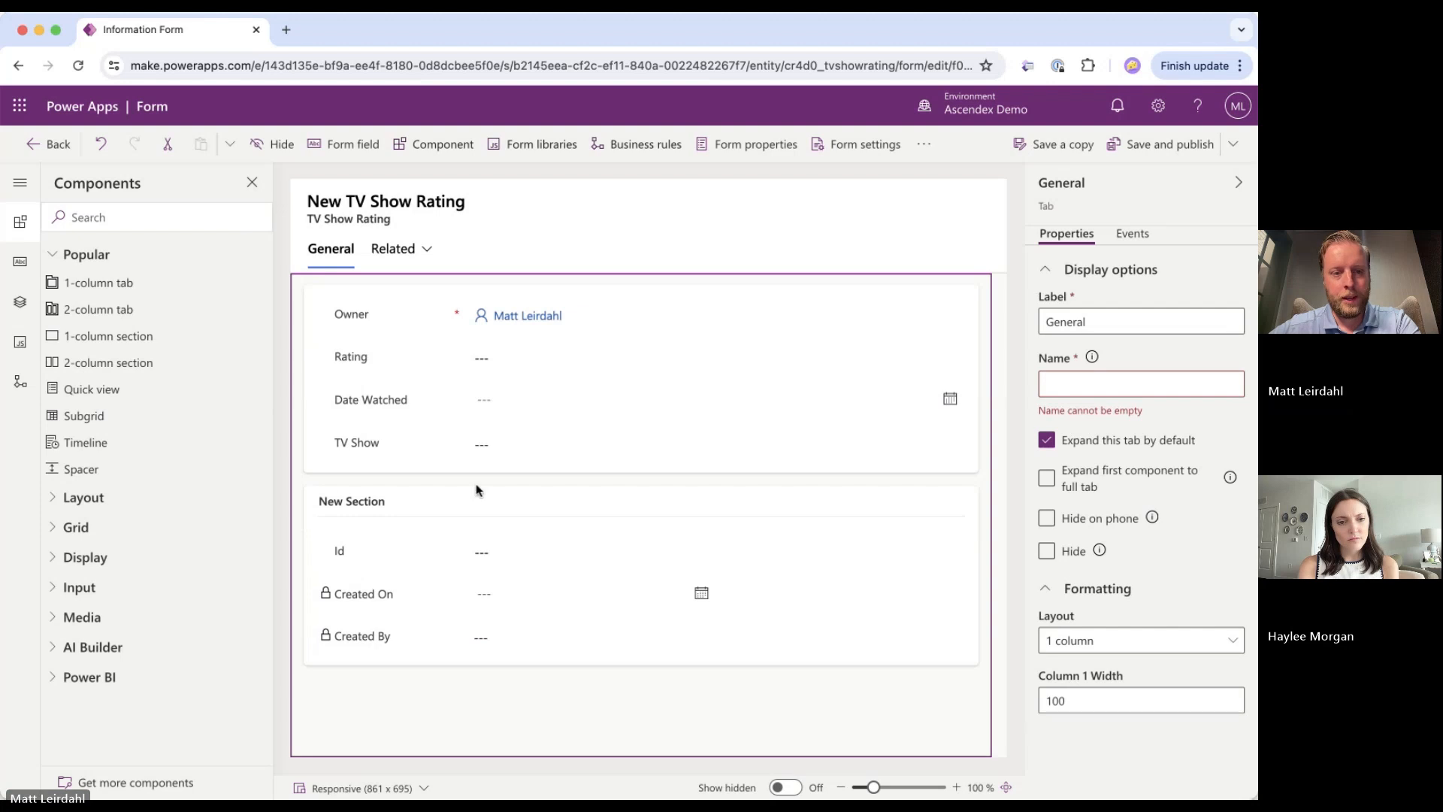
Label the new section holding Id, Created On and Created By as System Fields
{"action": "left_click", "coordinate": [417, 508]}
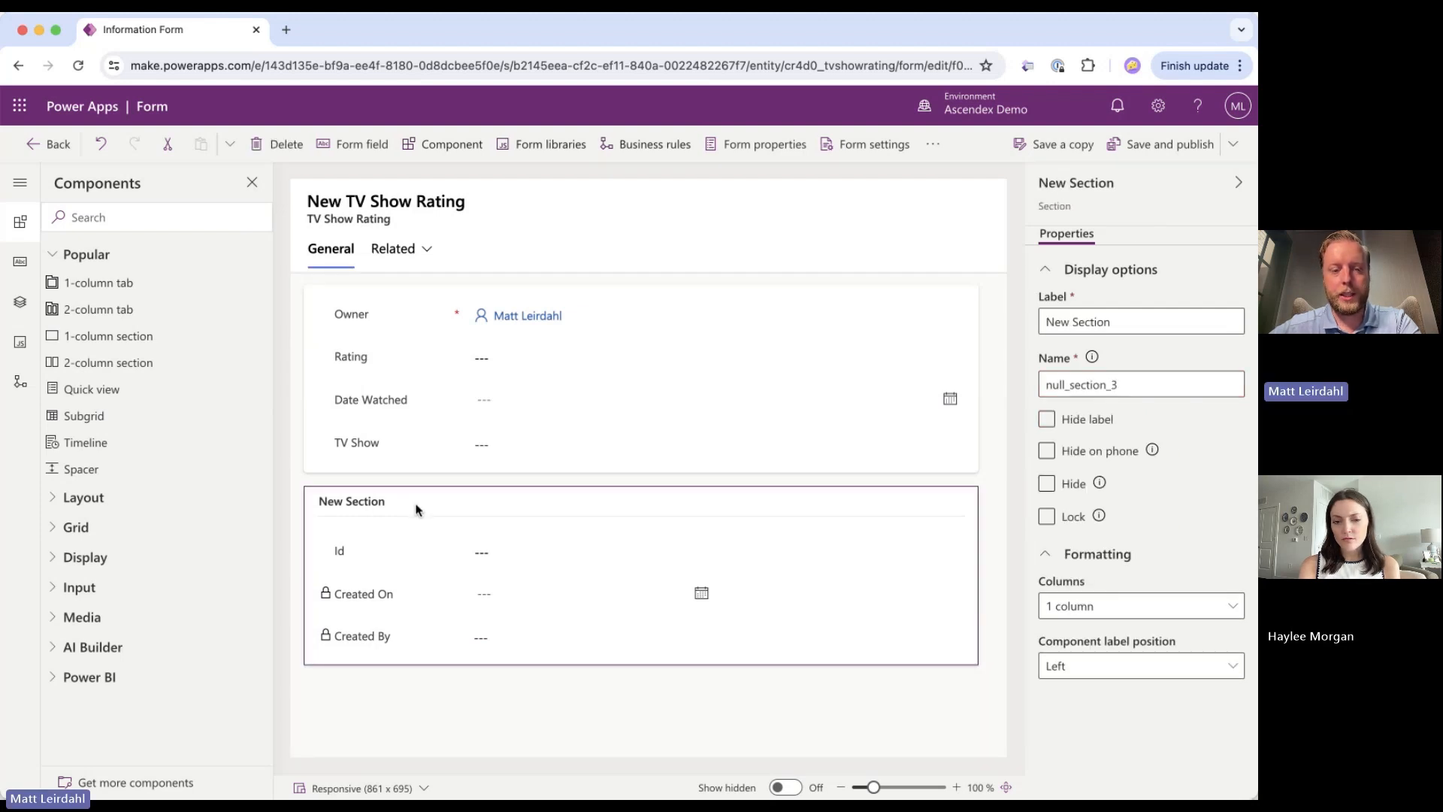
{"action": "left_click_drag", "start_coordinate": [1124, 321], "coordinate": [900, 290]}
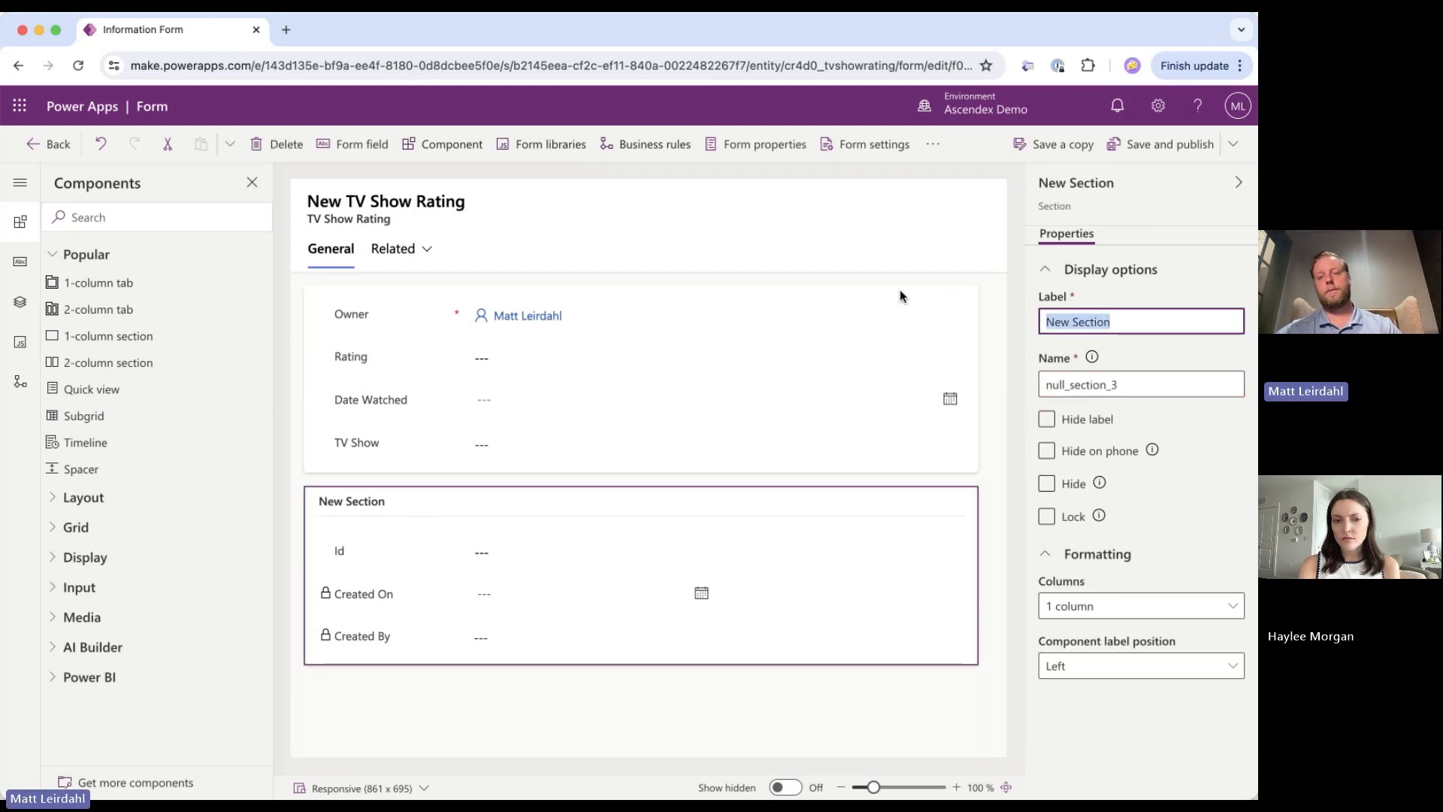
{"action": "type", "text": "System Fields"}
{"action": "left_click", "coordinate": [733, 304]}
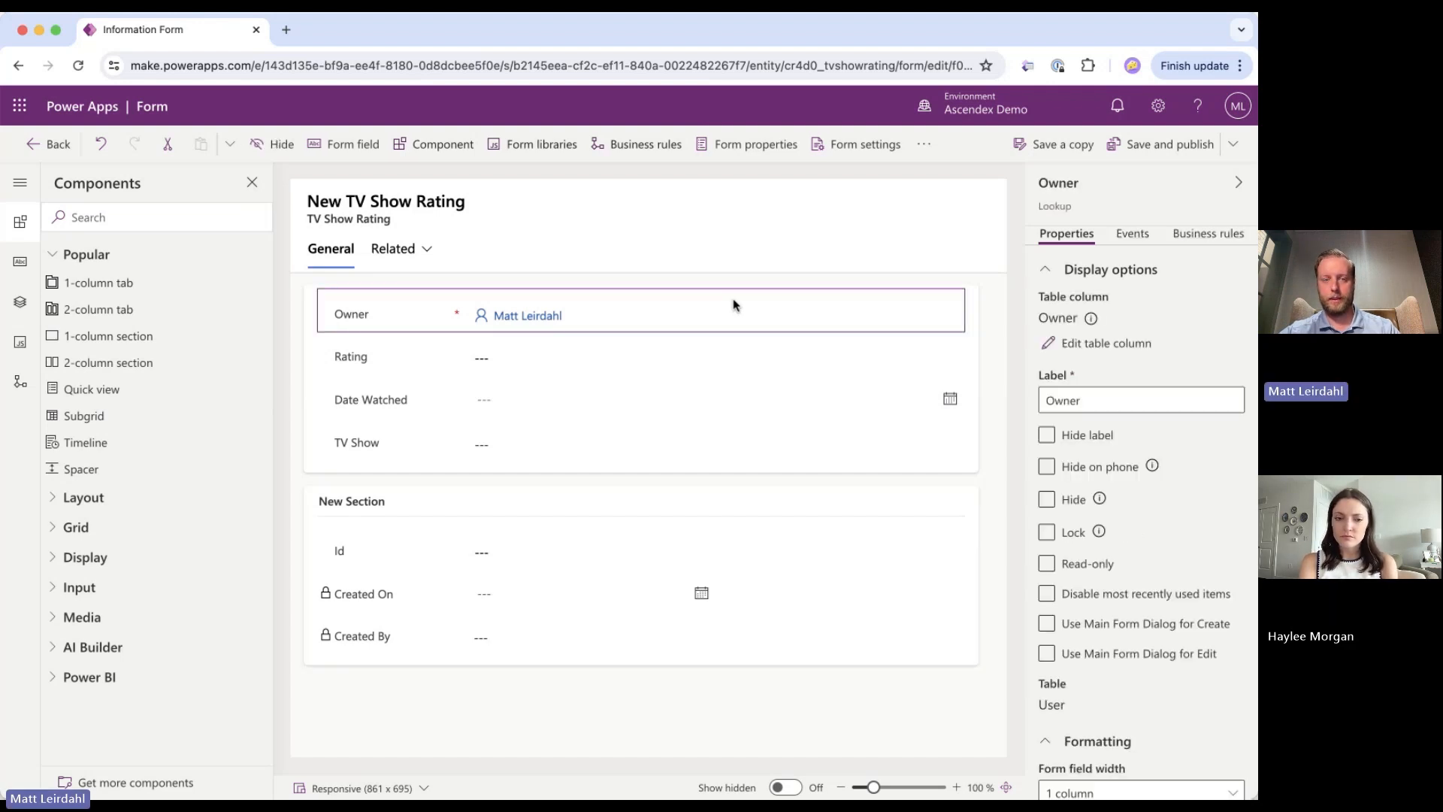
{"action": "left_click", "coordinate": [820, 410]}
Change the label of the form section containing Owner, Rating, Date Watched and TV Show to General Info
{"action": "left_click", "coordinate": [968, 296]}
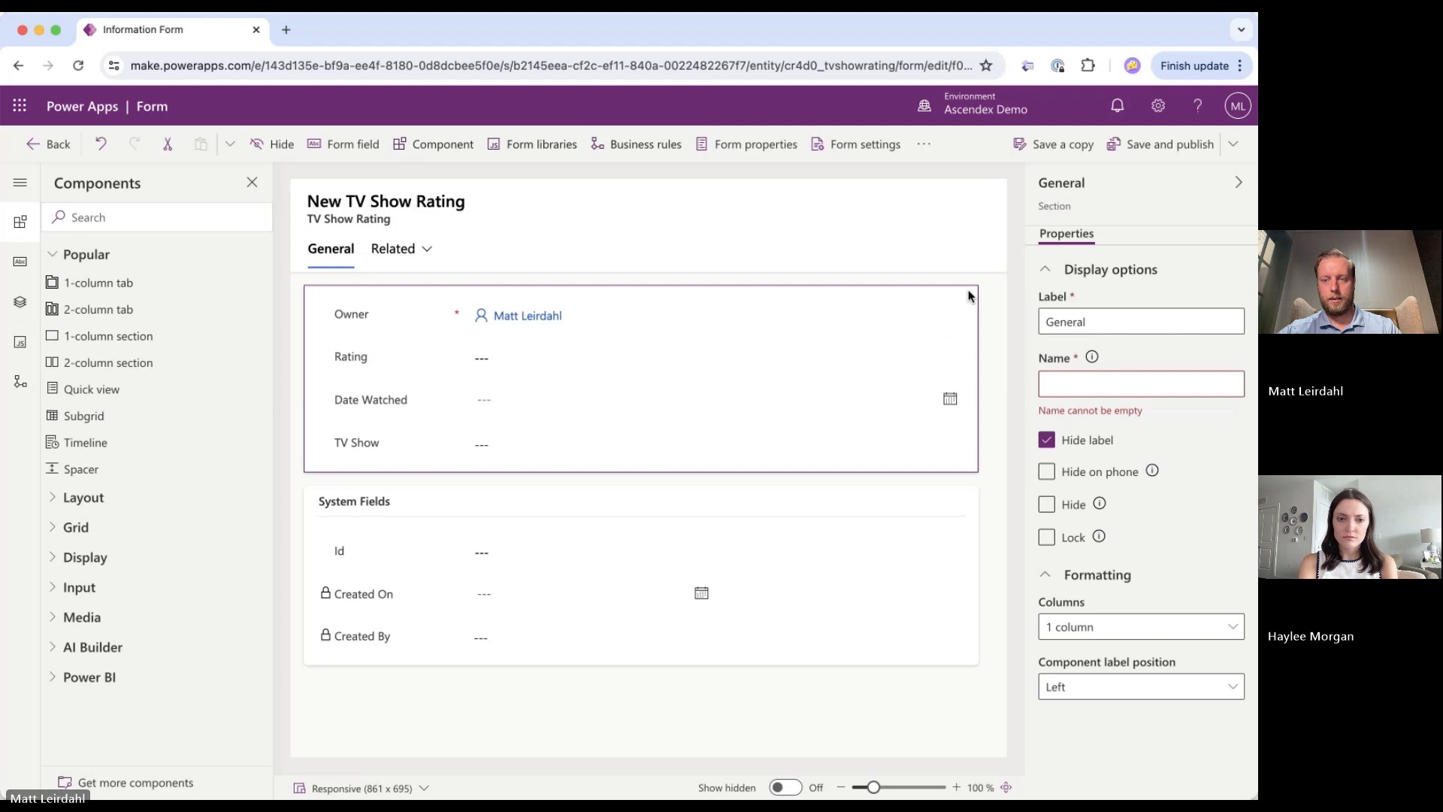
{"action": "left_click_drag", "start_coordinate": [1129, 321], "coordinate": [1024, 319]}
{"action": "type", "text": "General Infor"}
{"action": "key", "text": "BackSpace"}
{"action": "key", "text": "Tab"}
{"action": "left_click", "coordinate": [1136, 316]}
{"action": "key", "text": "Tab"}
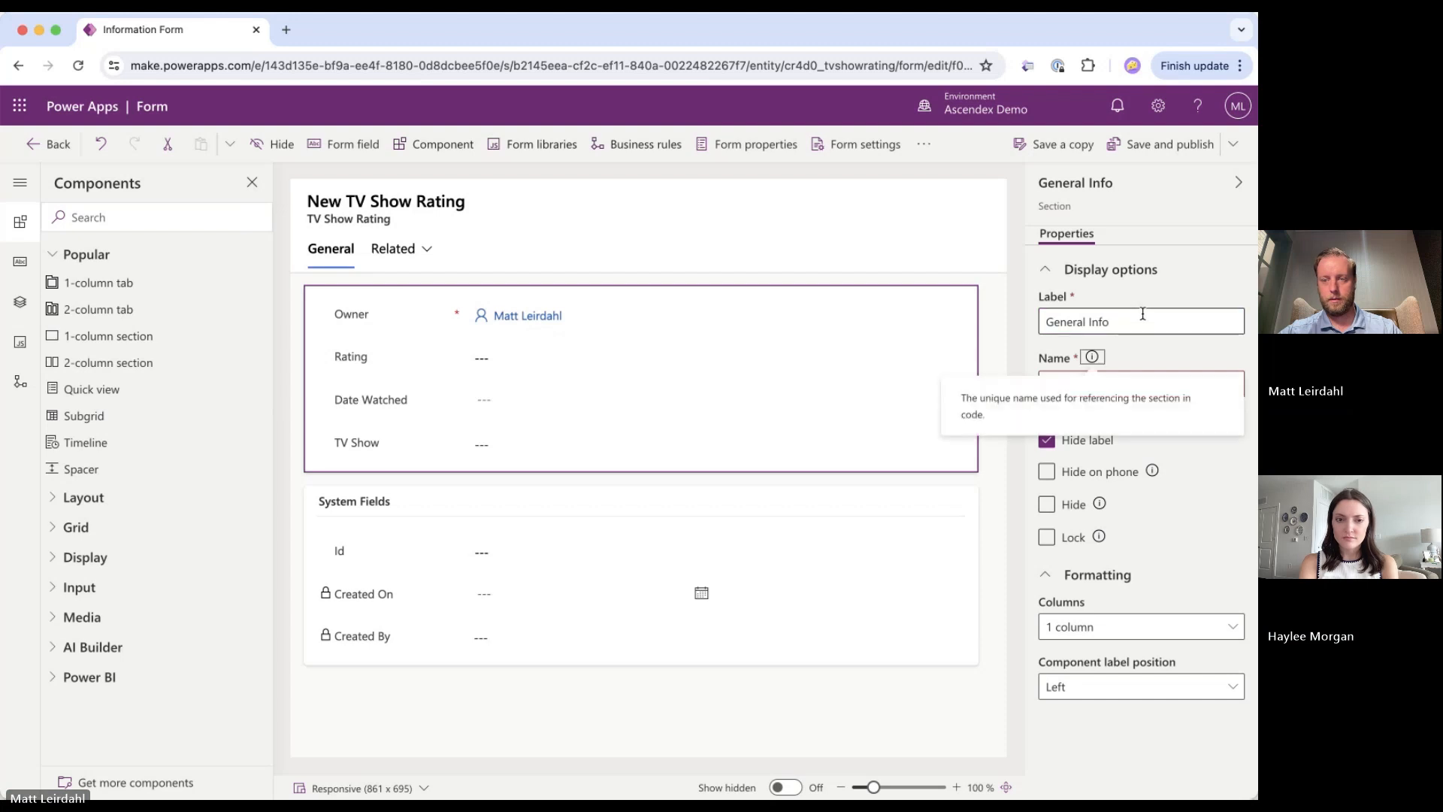
Give the General Info section the name General Info and make its label visible on the form
{"action": "left_click", "coordinate": [1185, 385]}
{"action": "type", "text": "Genera"}
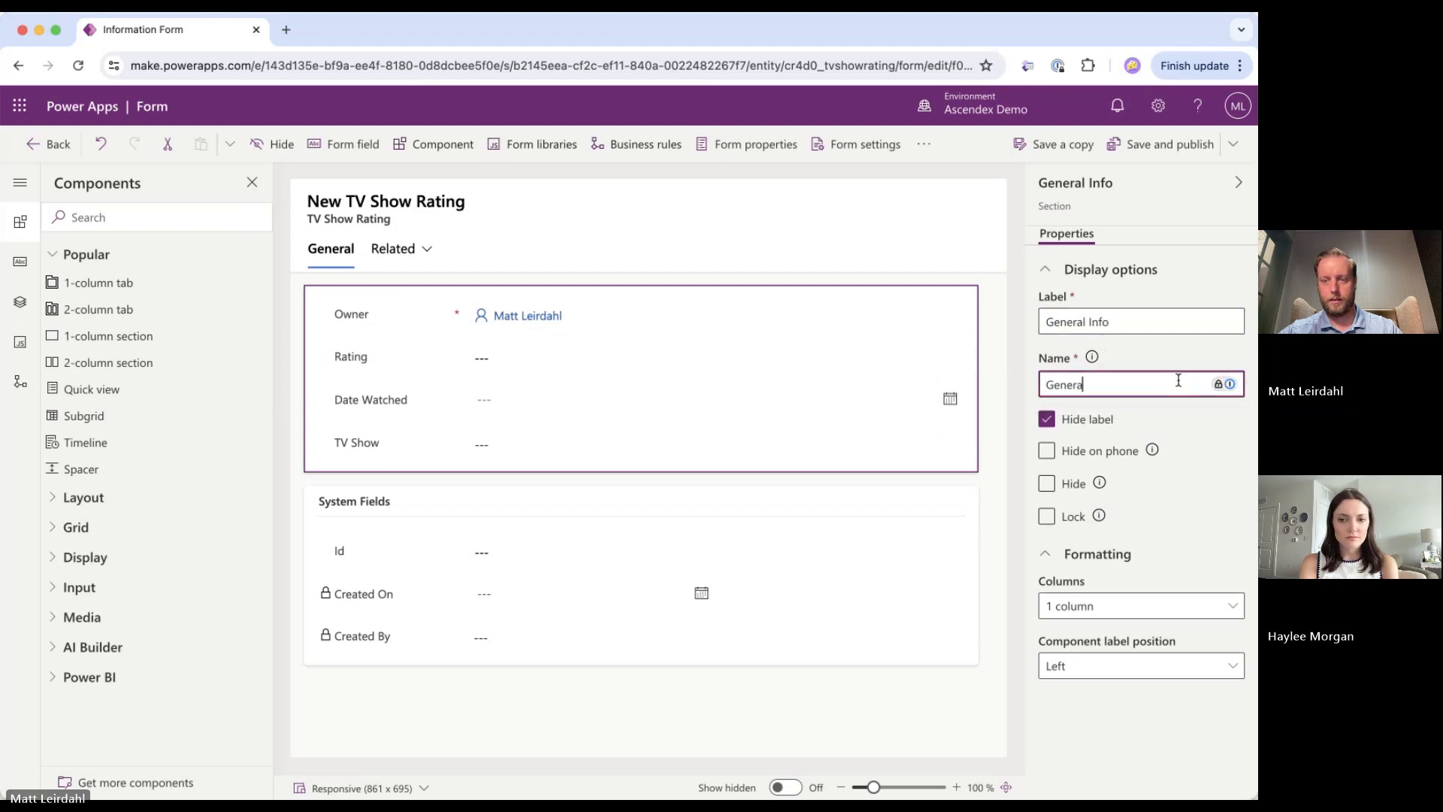
{"action": "type", "text": "l Info"}
{"action": "left_click", "coordinate": [1048, 419]}
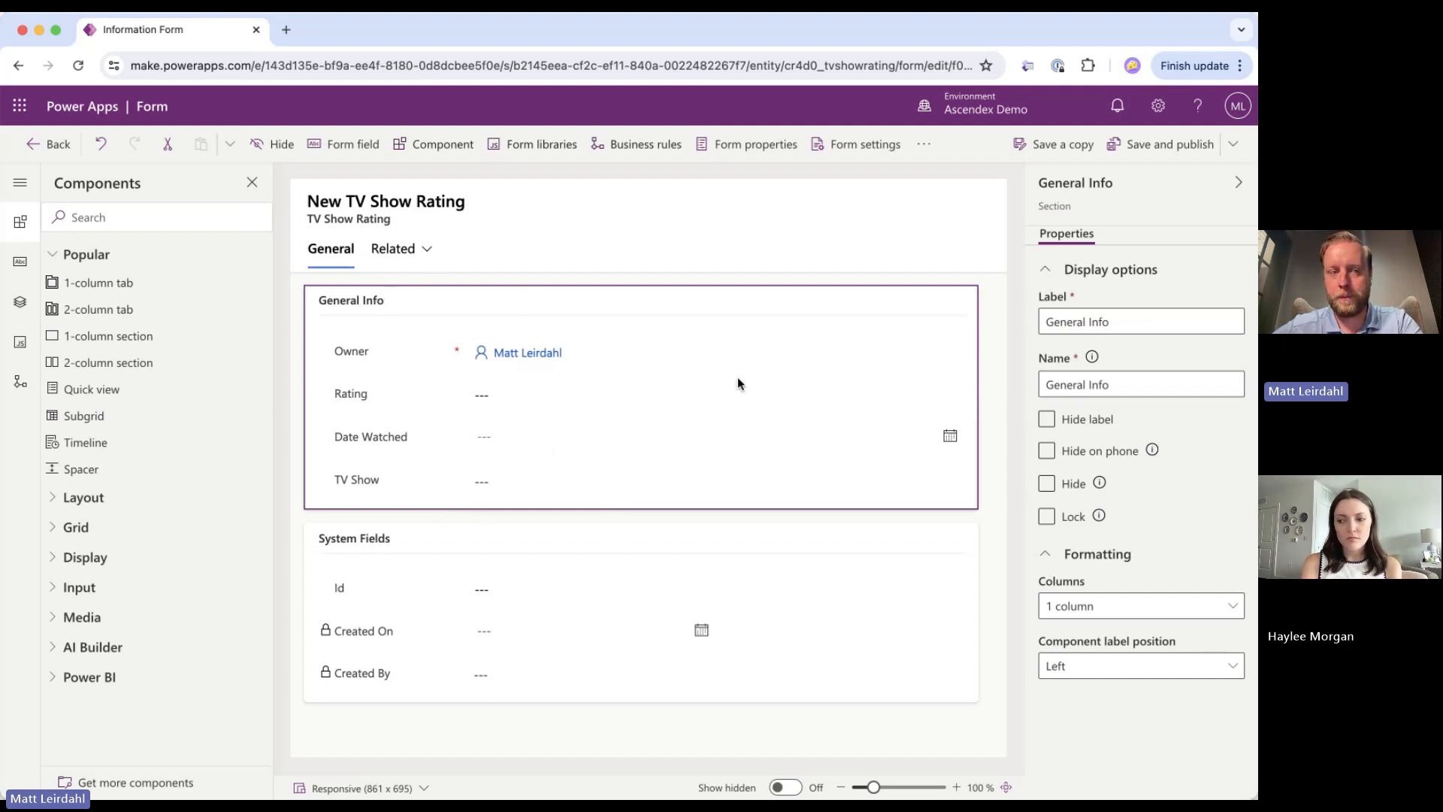
Save and publish the form, and return to the TV Show Rating table overview
{"action": "left_click", "coordinate": [1165, 145]}
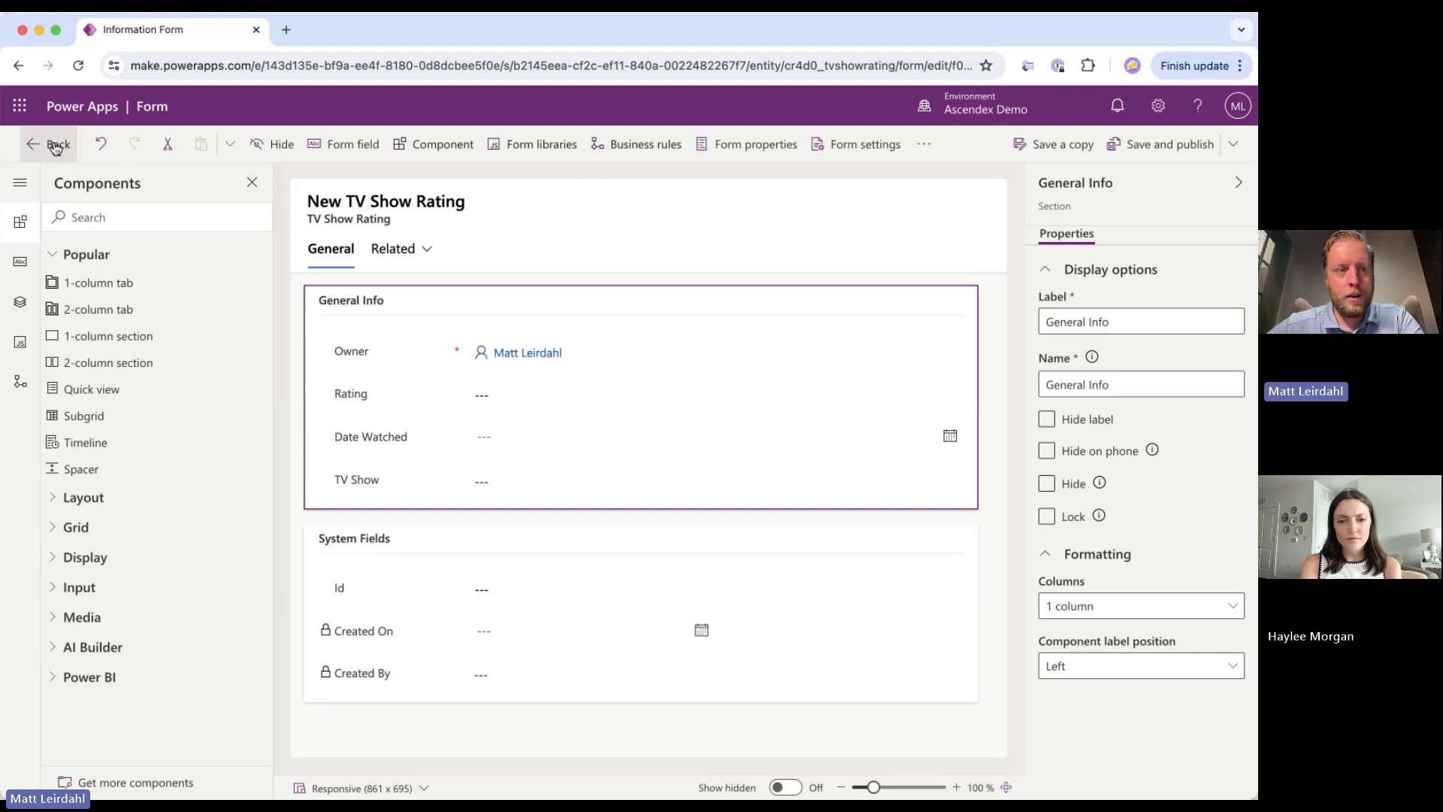
{"action": "left_click", "coordinate": [54, 147]}
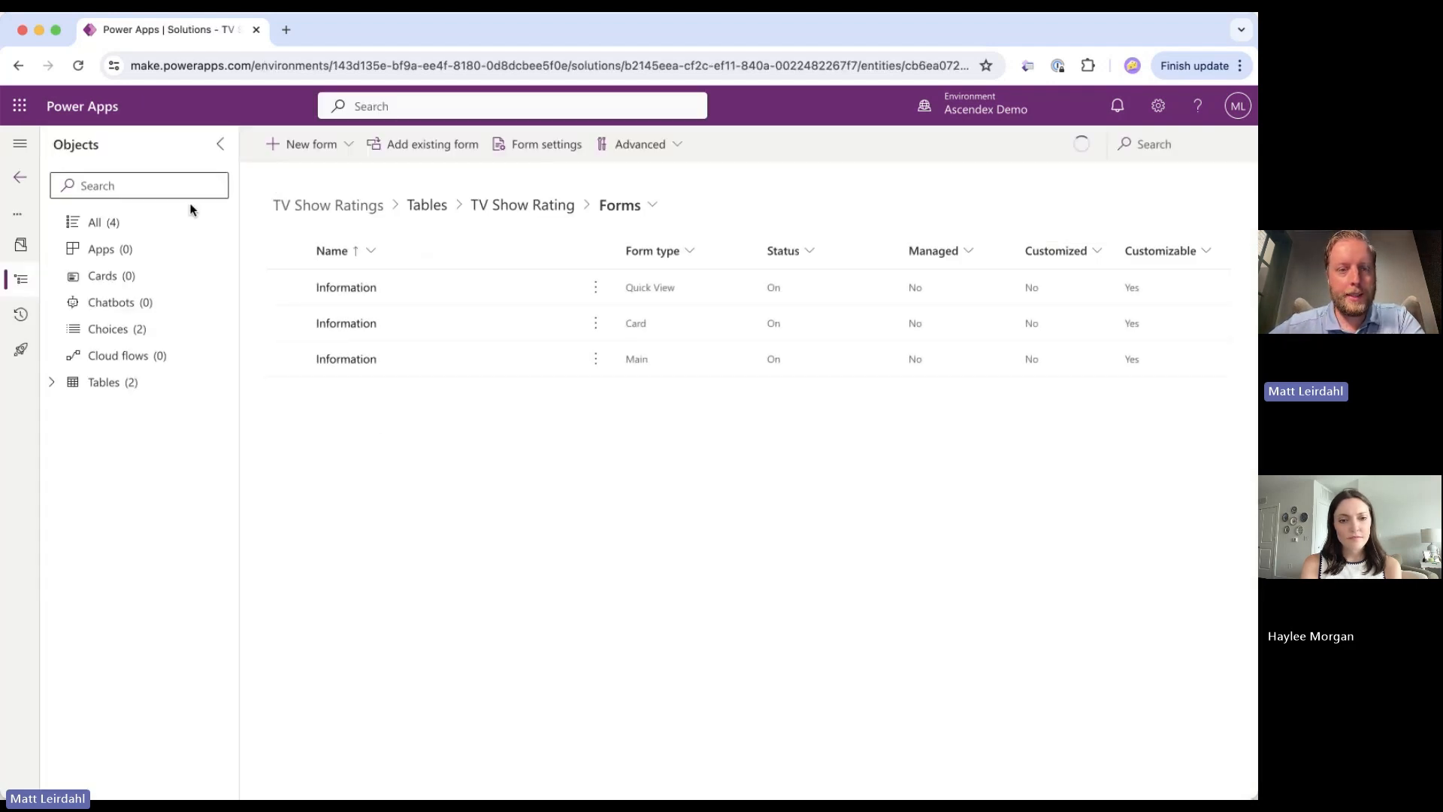
{"action": "left_click", "coordinate": [517, 211]}
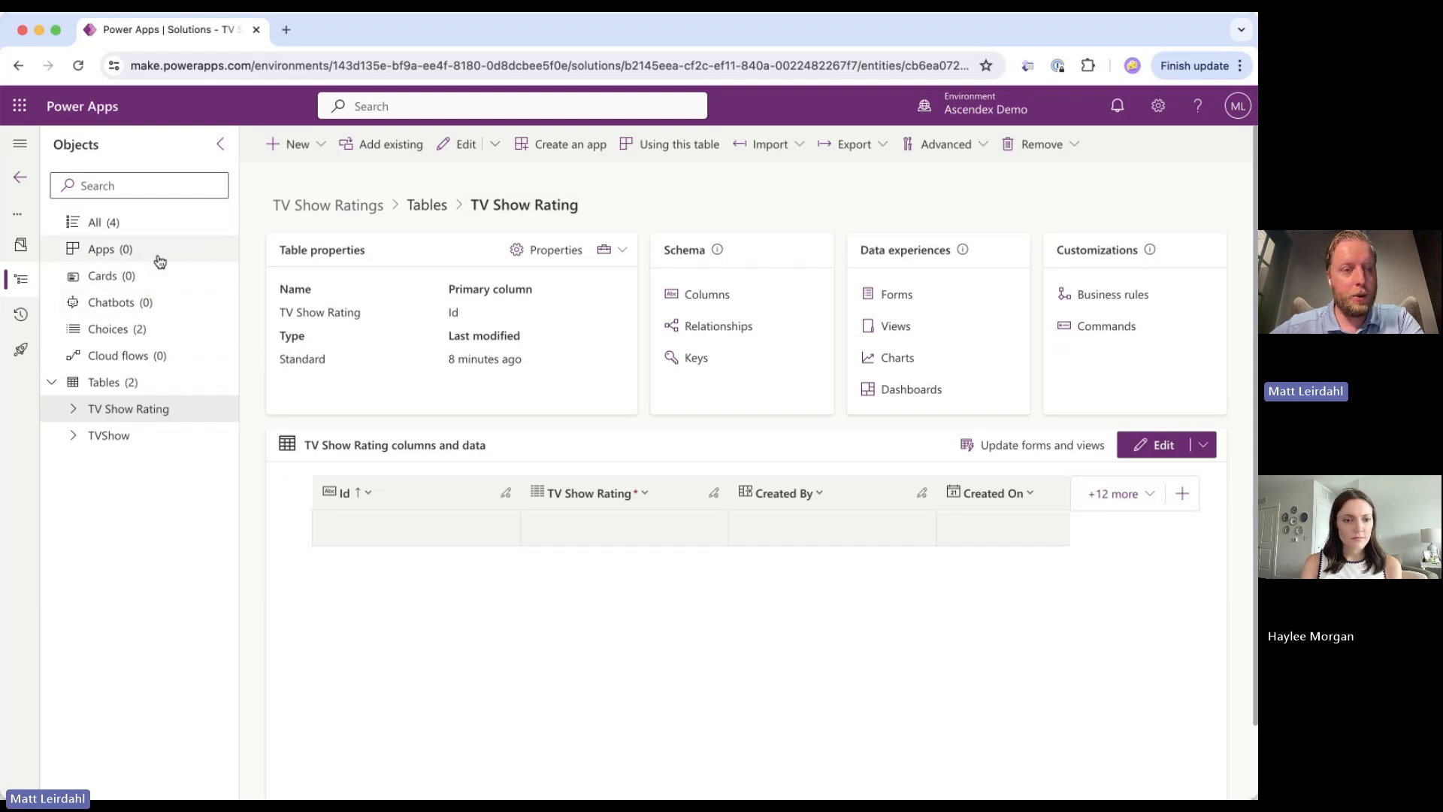
Create a new model-driven app named TV Show Ratings in the TV Show Ratings solution
{"action": "left_click", "coordinate": [110, 256]}
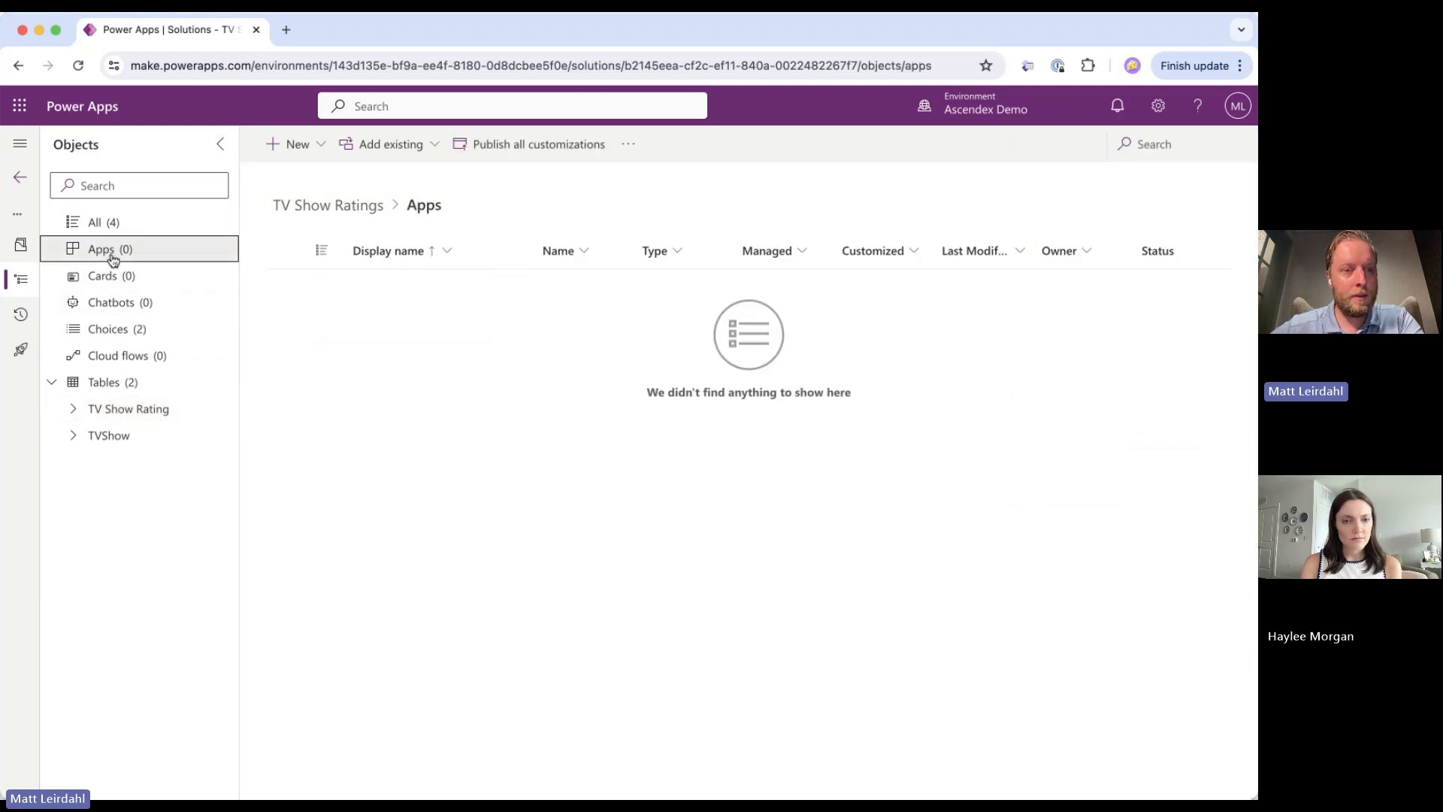
{"action": "left_click", "coordinate": [320, 148]}
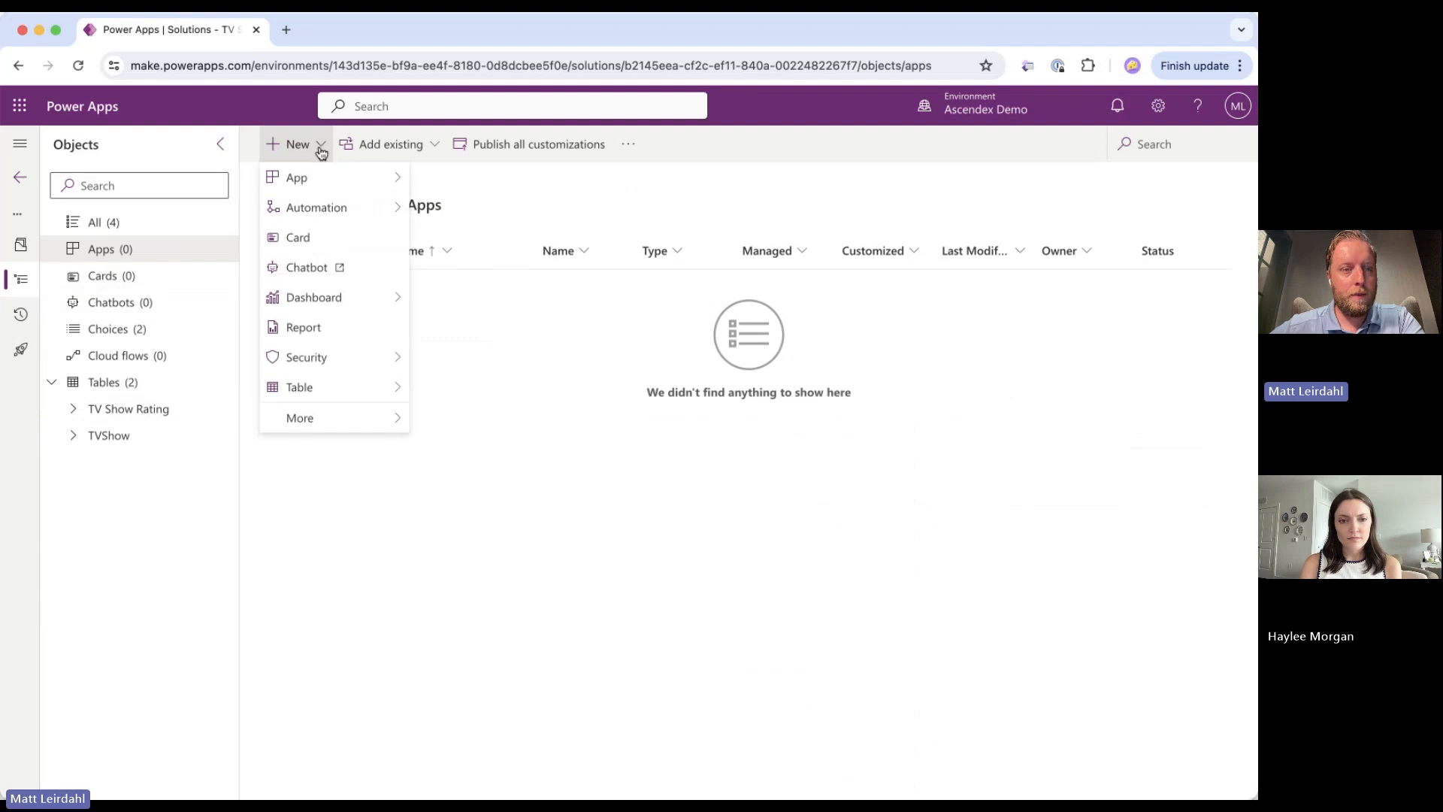
{"action": "mouse_move", "coordinate": [300, 180]}
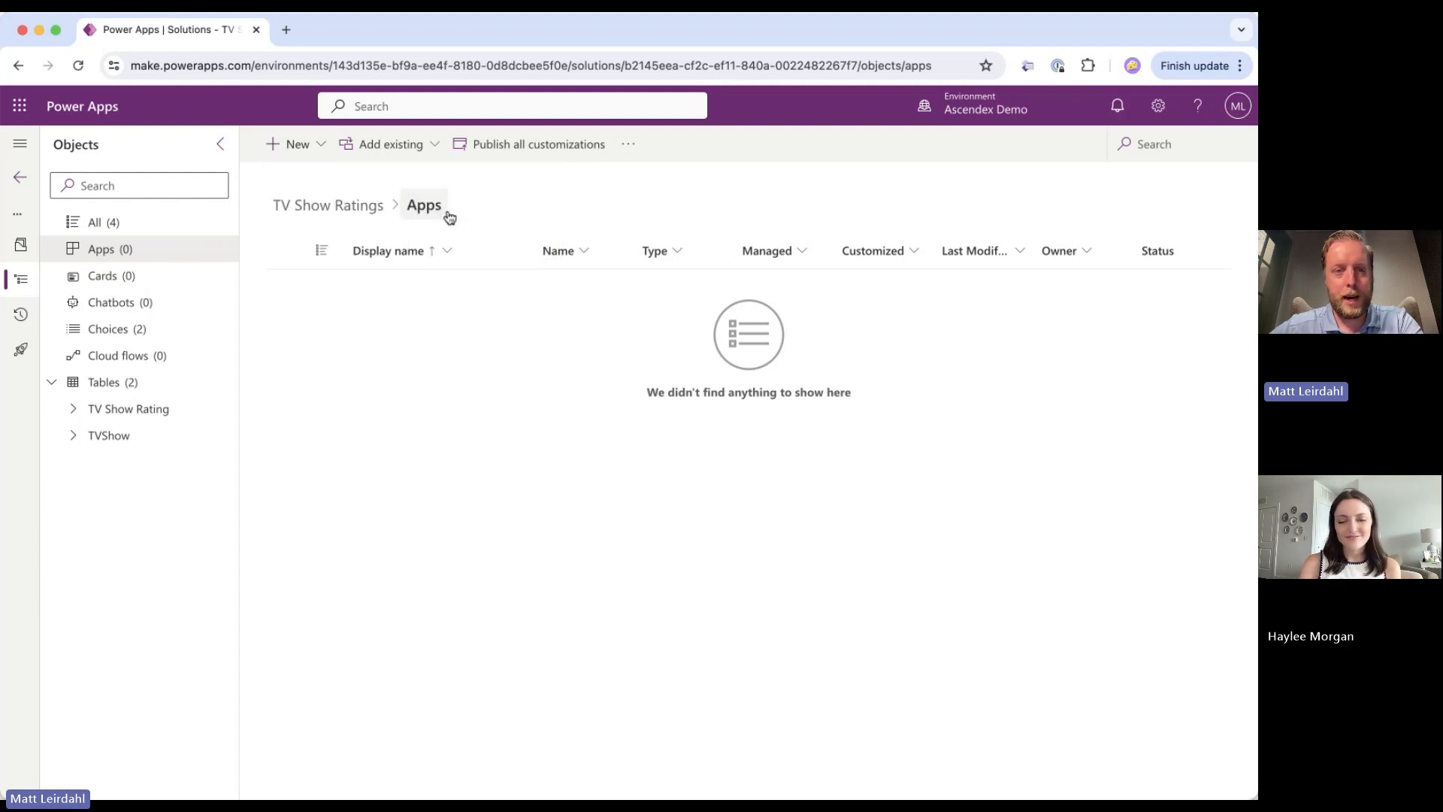
{"action": "left_click", "coordinate": [450, 215]}
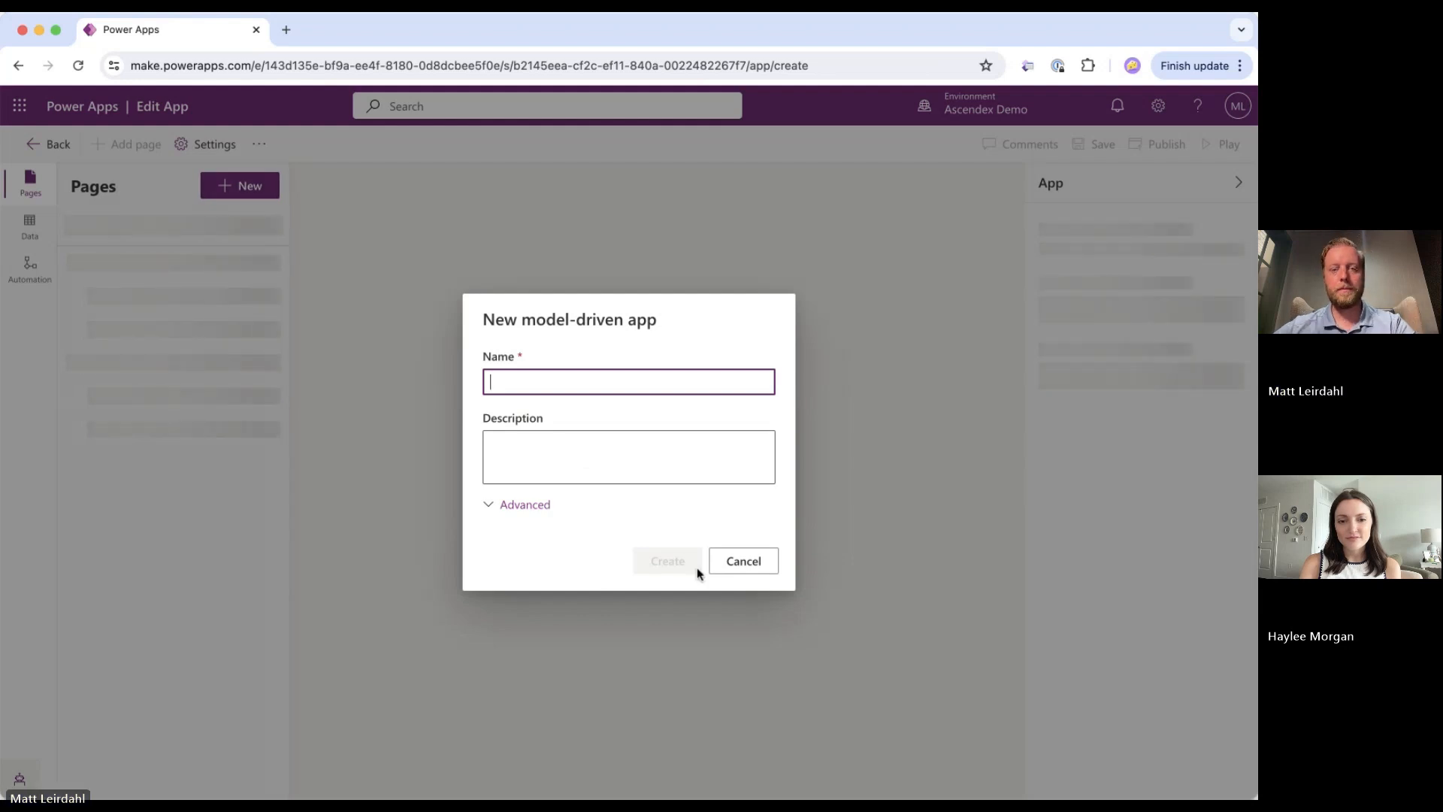
{"action": "type", "text": "TV Show Ratings"}
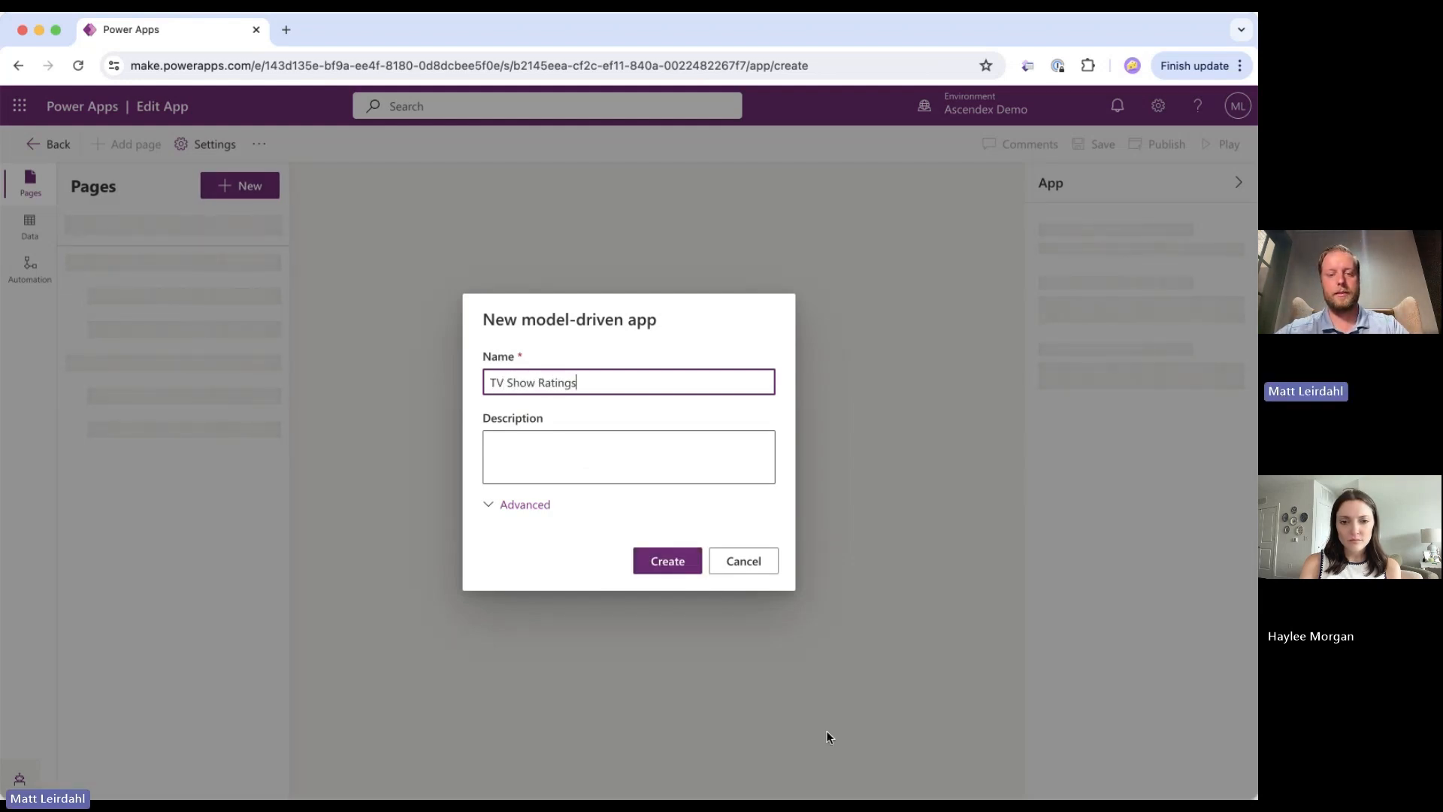
{"action": "left_click", "coordinate": [659, 565]}
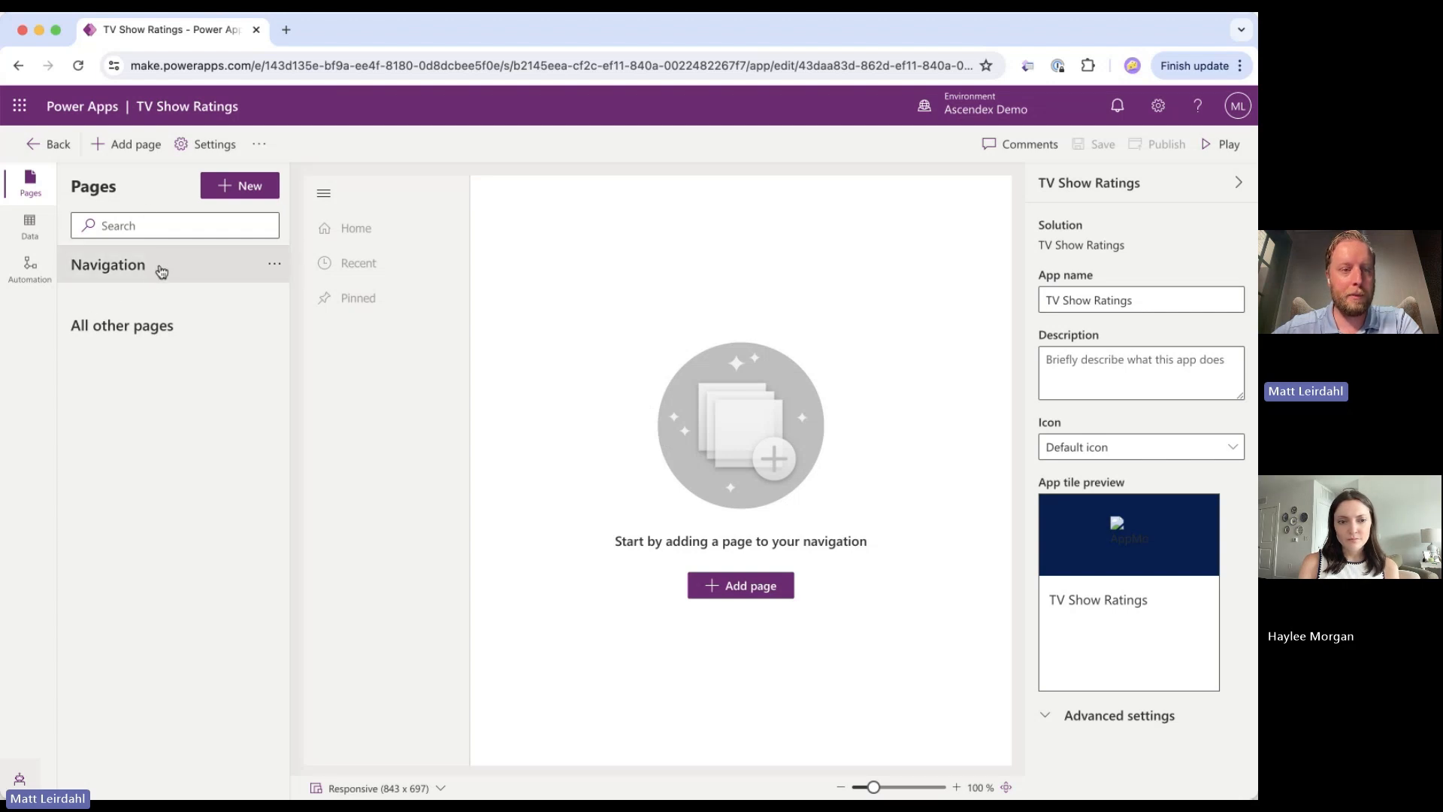
{"action": "right_click", "coordinate": [201, 273]}
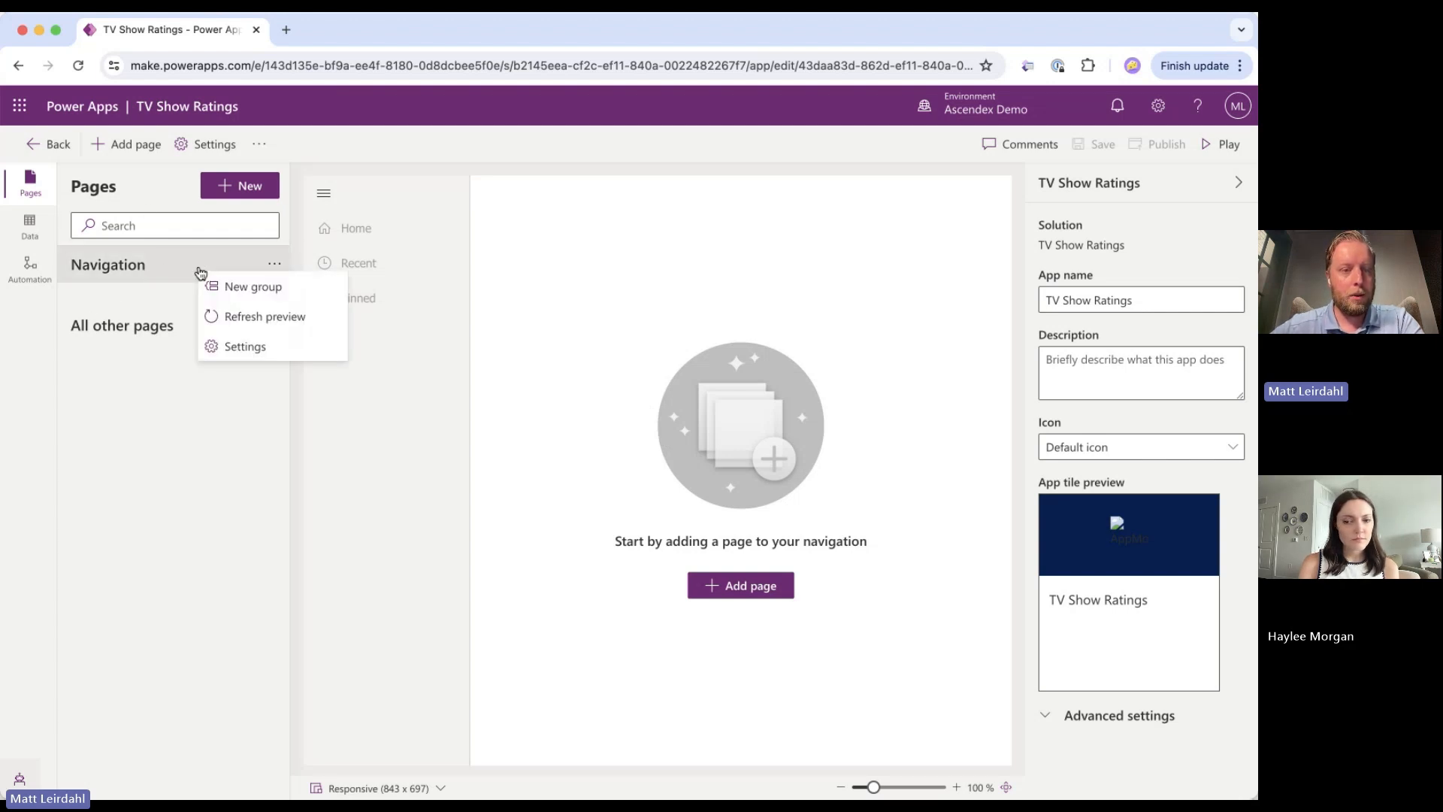
{"action": "left_click", "coordinate": [184, 272]}
{"action": "left_click", "coordinate": [272, 268]}
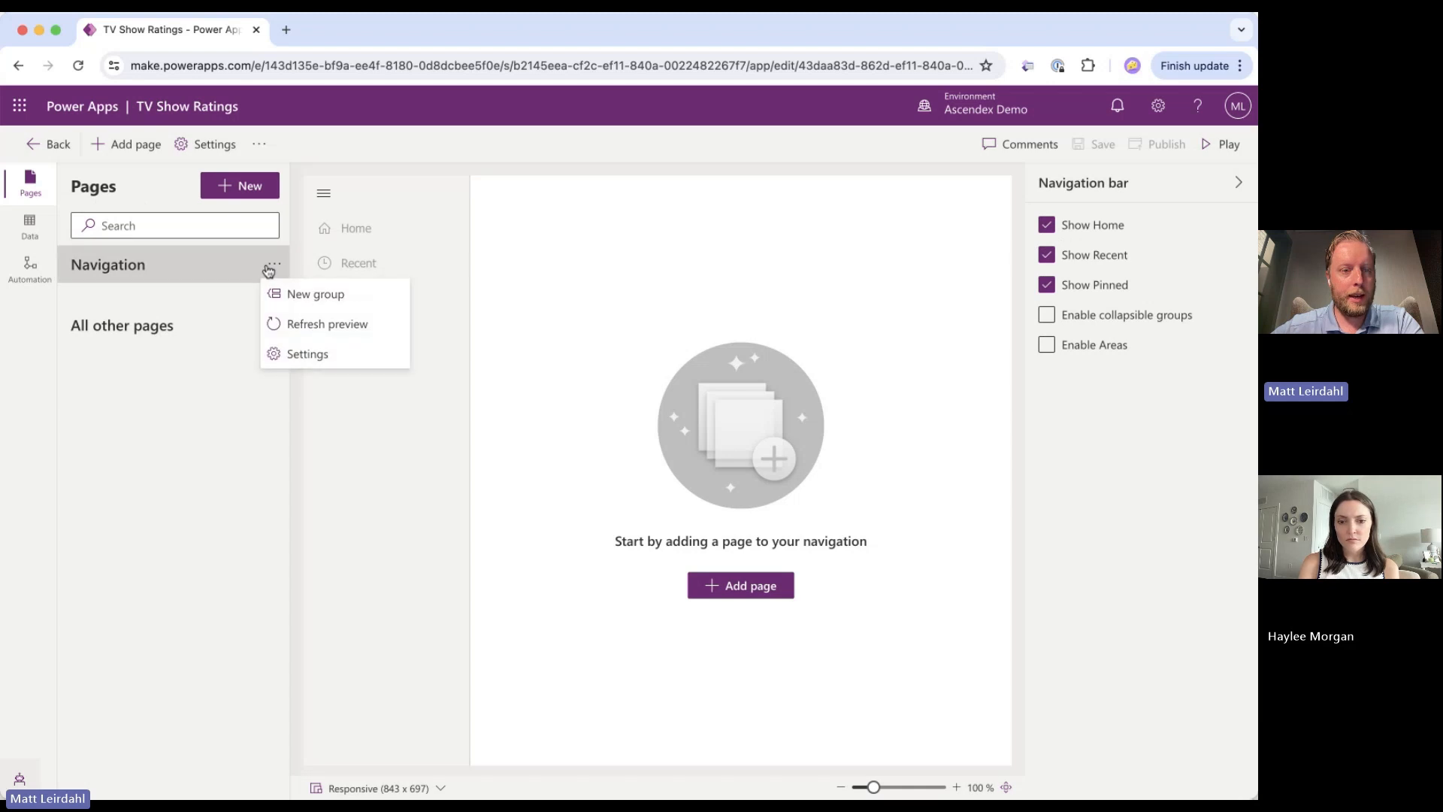
{"action": "left_click", "coordinate": [185, 339]}
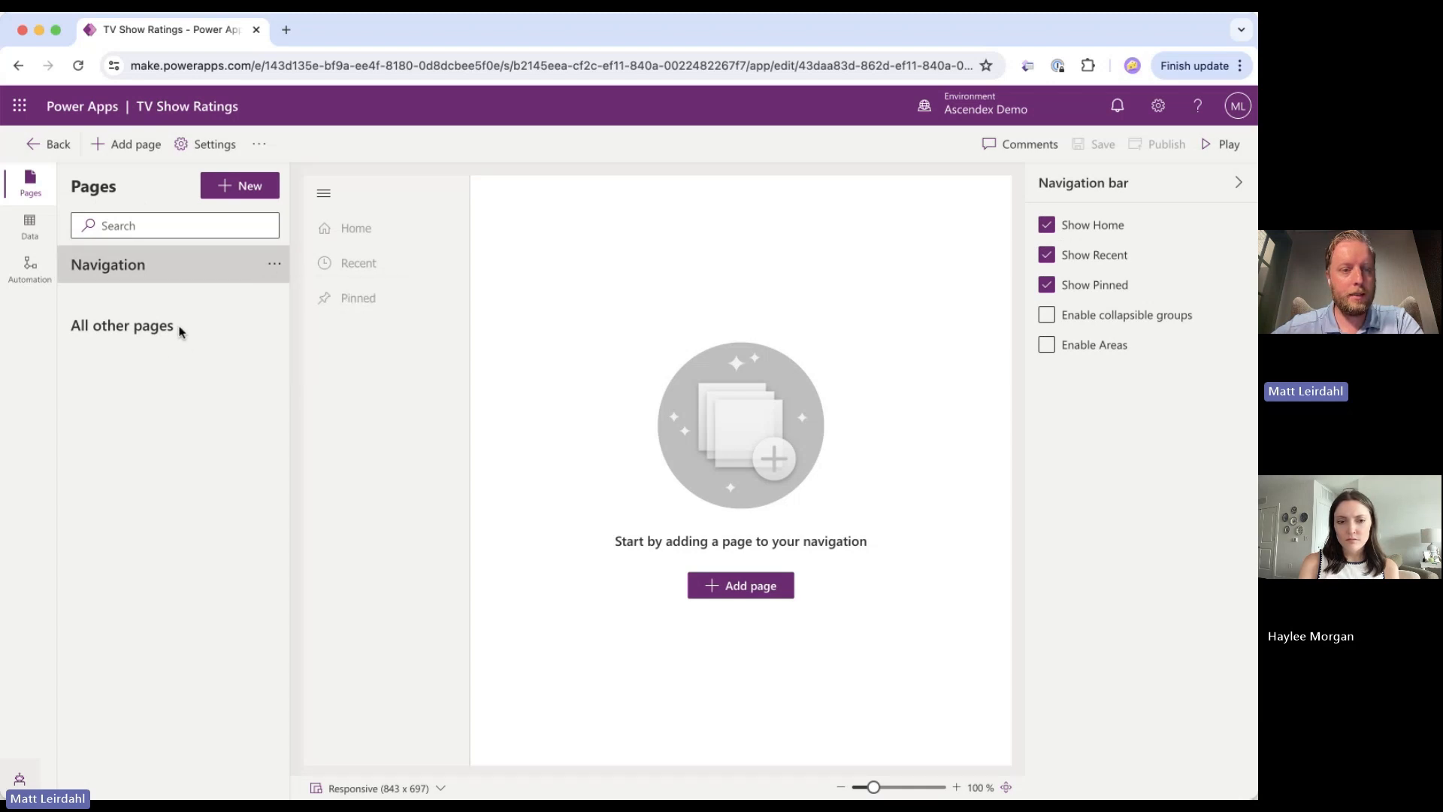
Add a Dataverse table page for the TVShow table to the app and show it in navigation
{"action": "left_click", "coordinate": [255, 197]}
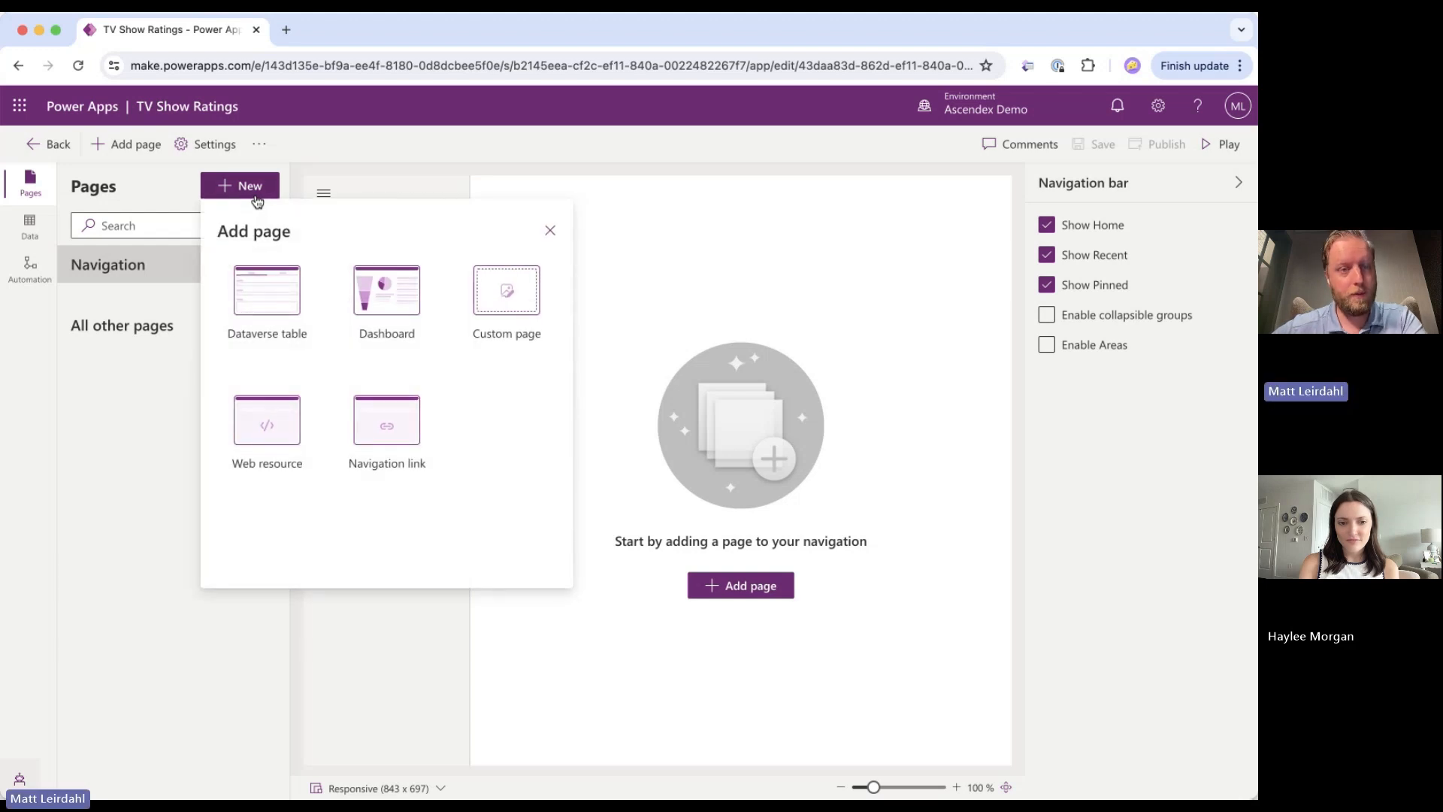
{"action": "left_click", "coordinate": [291, 319]}
{"action": "scroll", "coordinate": [329, 410], "scroll_direction": "down", "scroll_amount": 15}
{"action": "scroll", "coordinate": [329, 410], "scroll_direction": "up", "scroll_amount": 8}
{"action": "scroll", "coordinate": [331, 411], "scroll_direction": "up", "scroll_amount": 3}
{"action": "left_click", "coordinate": [549, 297]}
{"action": "type", "text": "t"}
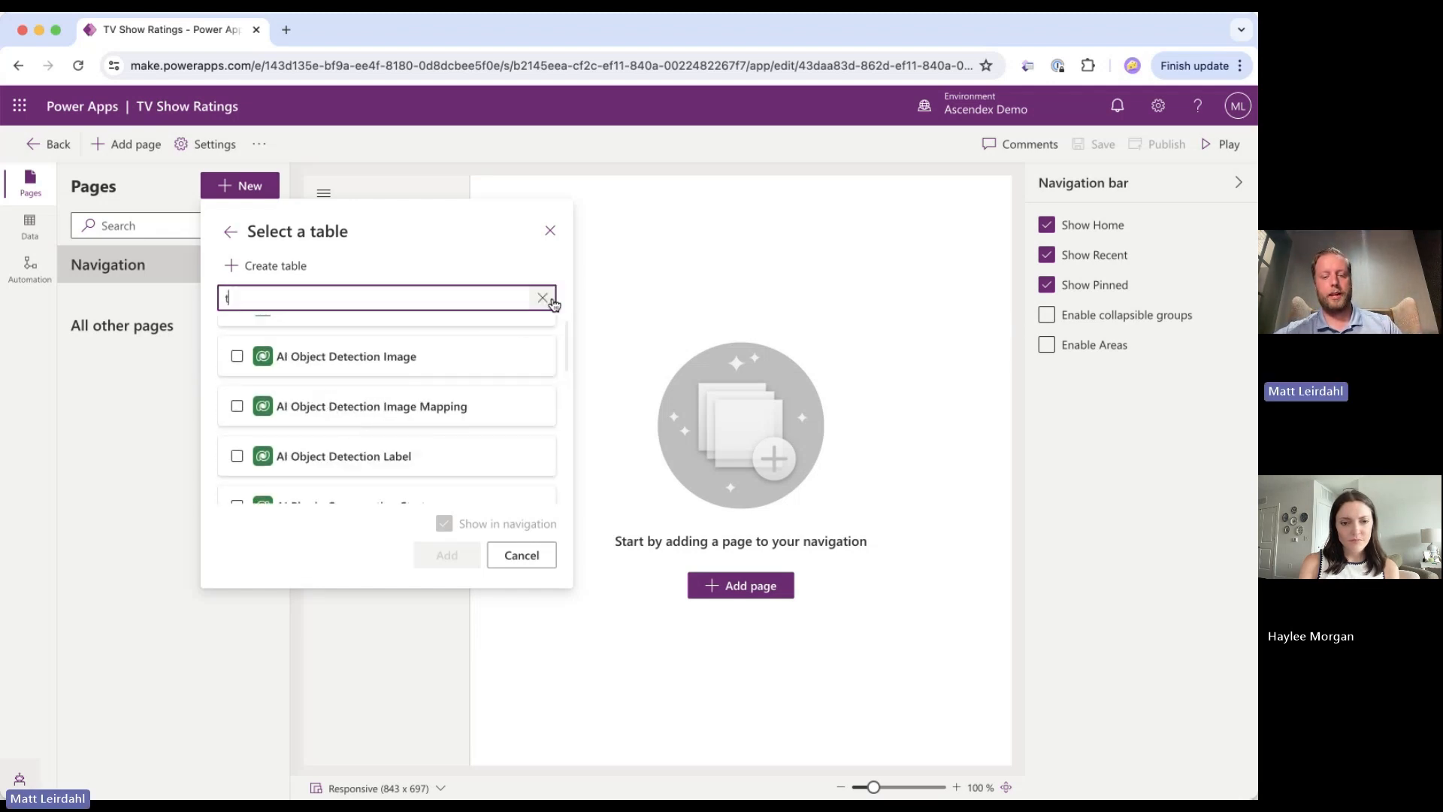
{"action": "type", "text": "v"}
{"action": "left_click", "coordinate": [360, 476]}
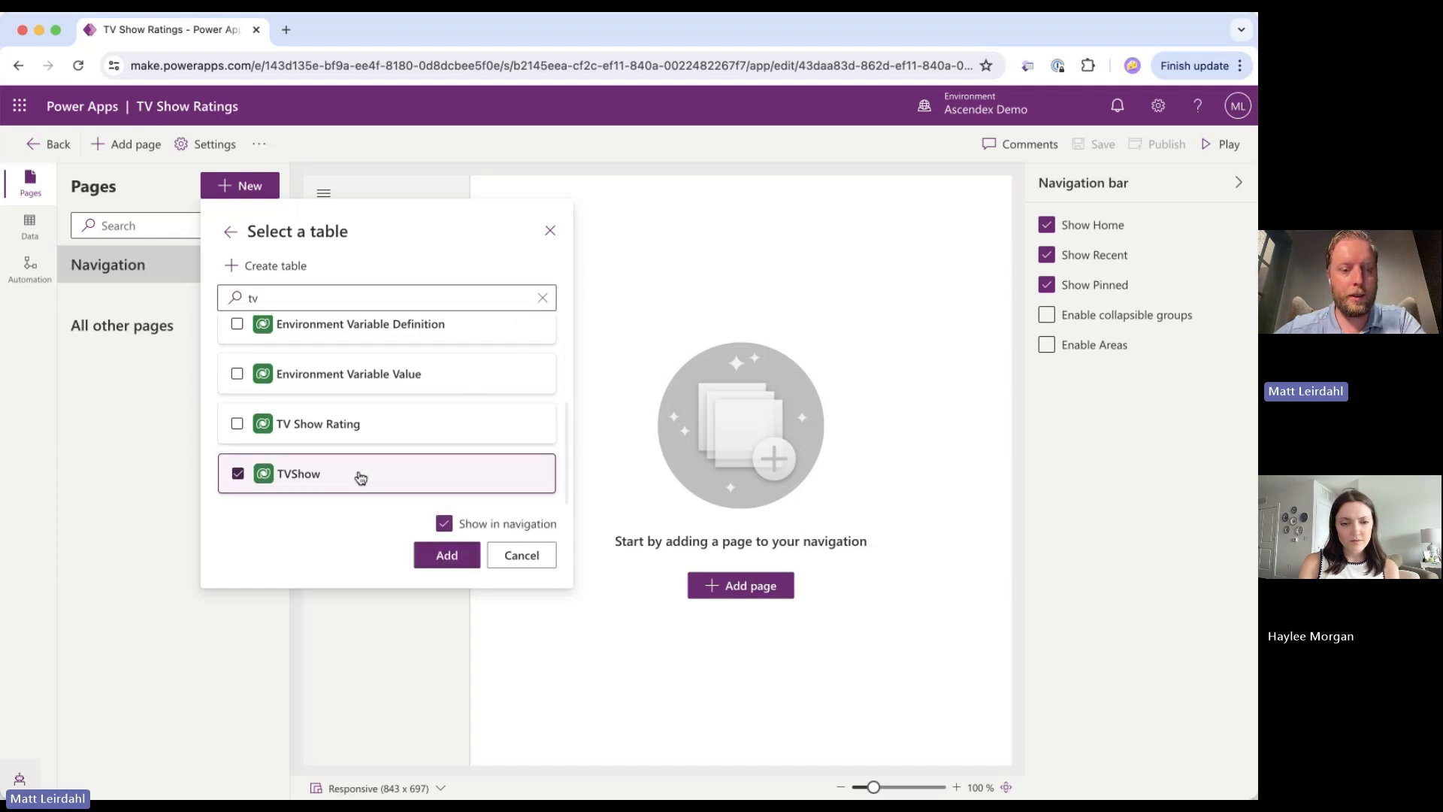
{"action": "left_click", "coordinate": [440, 556]}
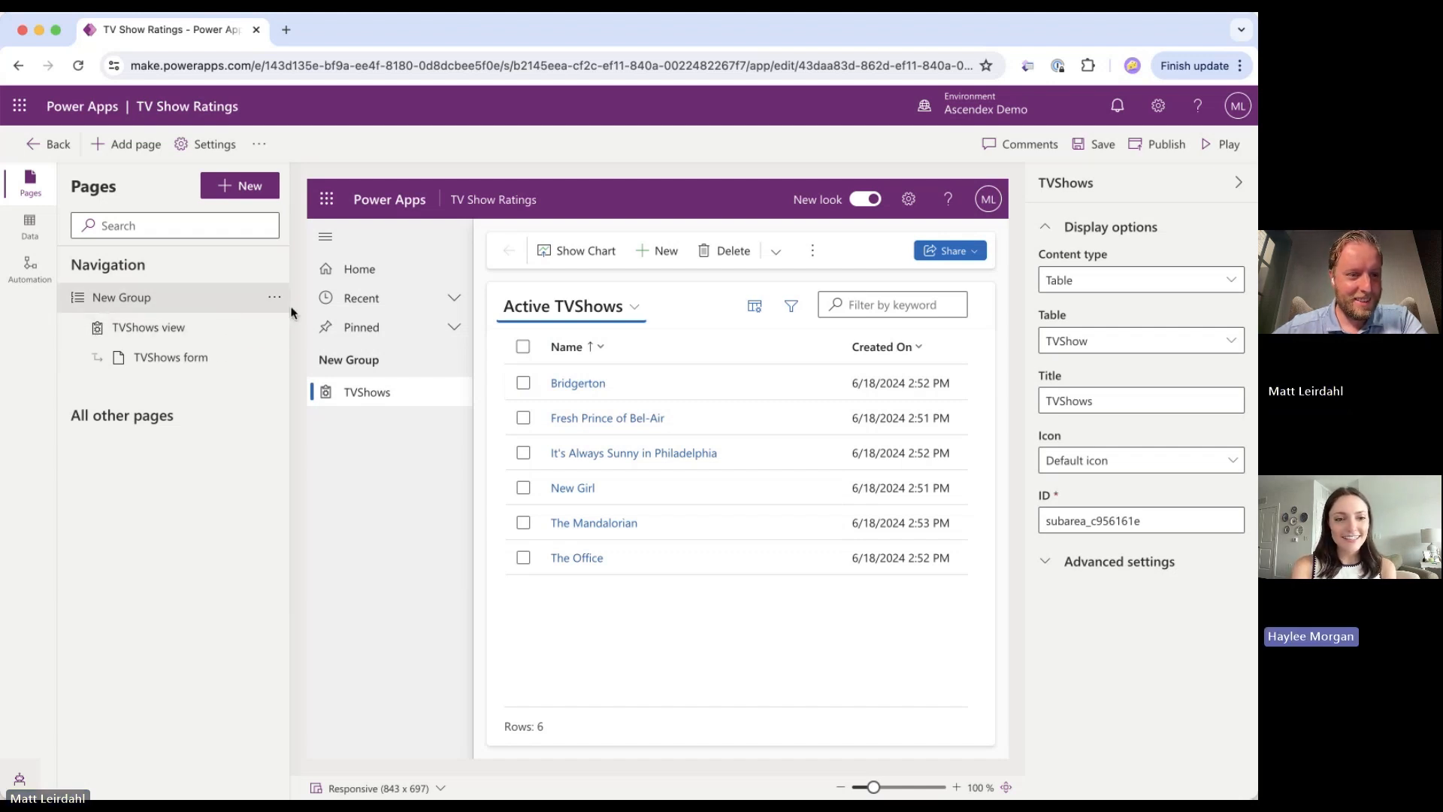
Add a Dataverse table page for the TV Show Rating table to New Group in the navigation
{"action": "left_click", "coordinate": [273, 297]}
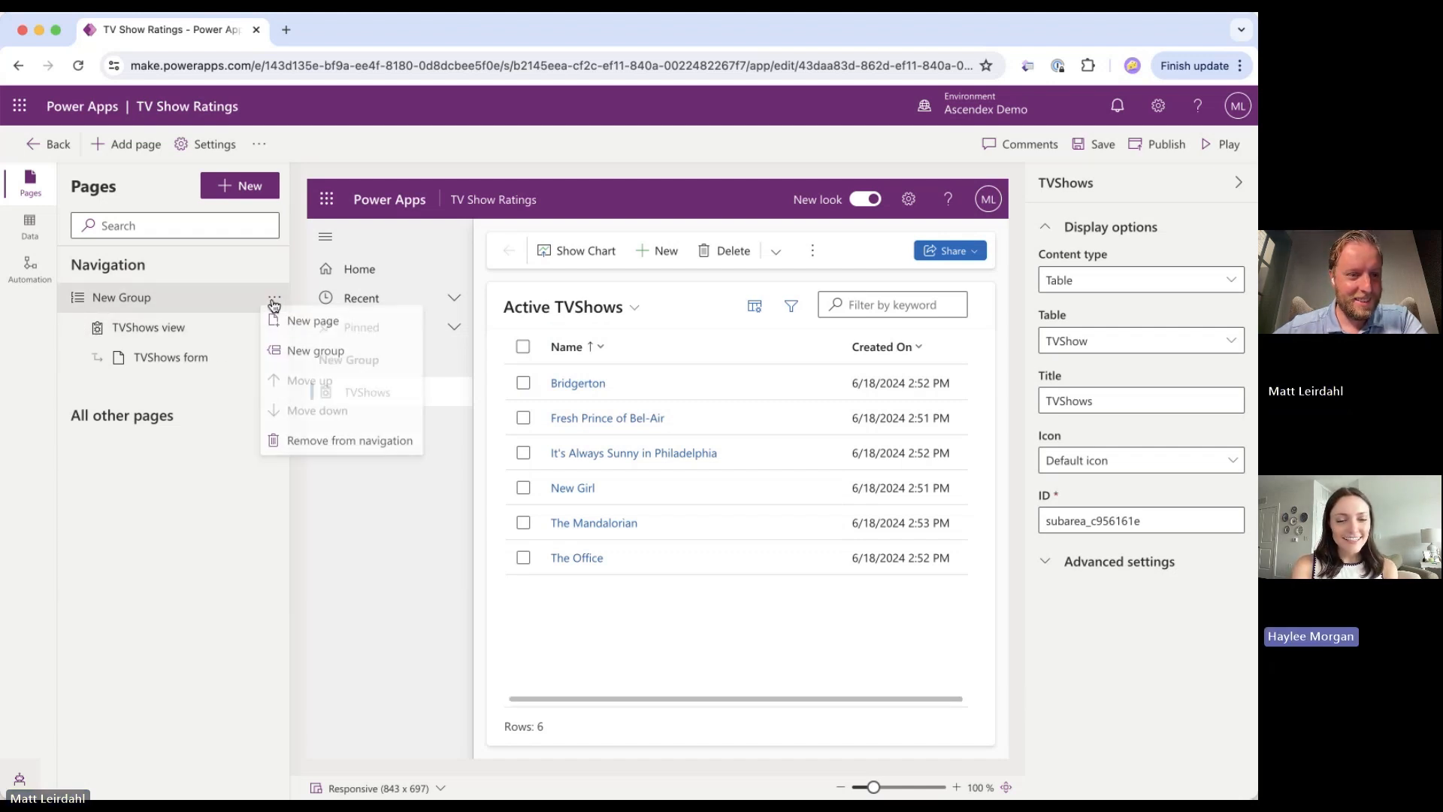
{"action": "left_click", "coordinate": [326, 331]}
{"action": "left_click", "coordinate": [269, 292]}
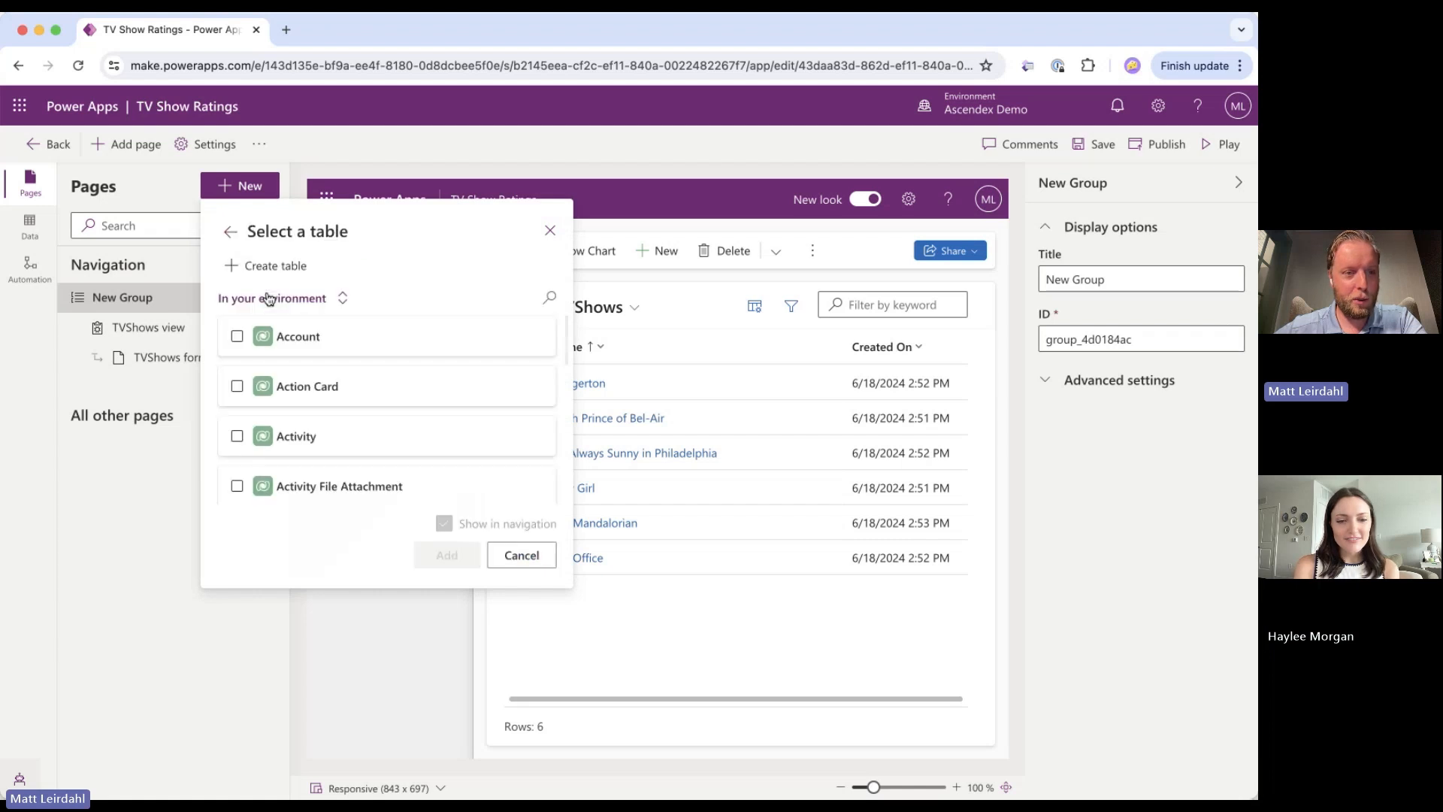
{"action": "left_click", "coordinate": [549, 298]}
{"action": "type", "text": "tv show ra"}
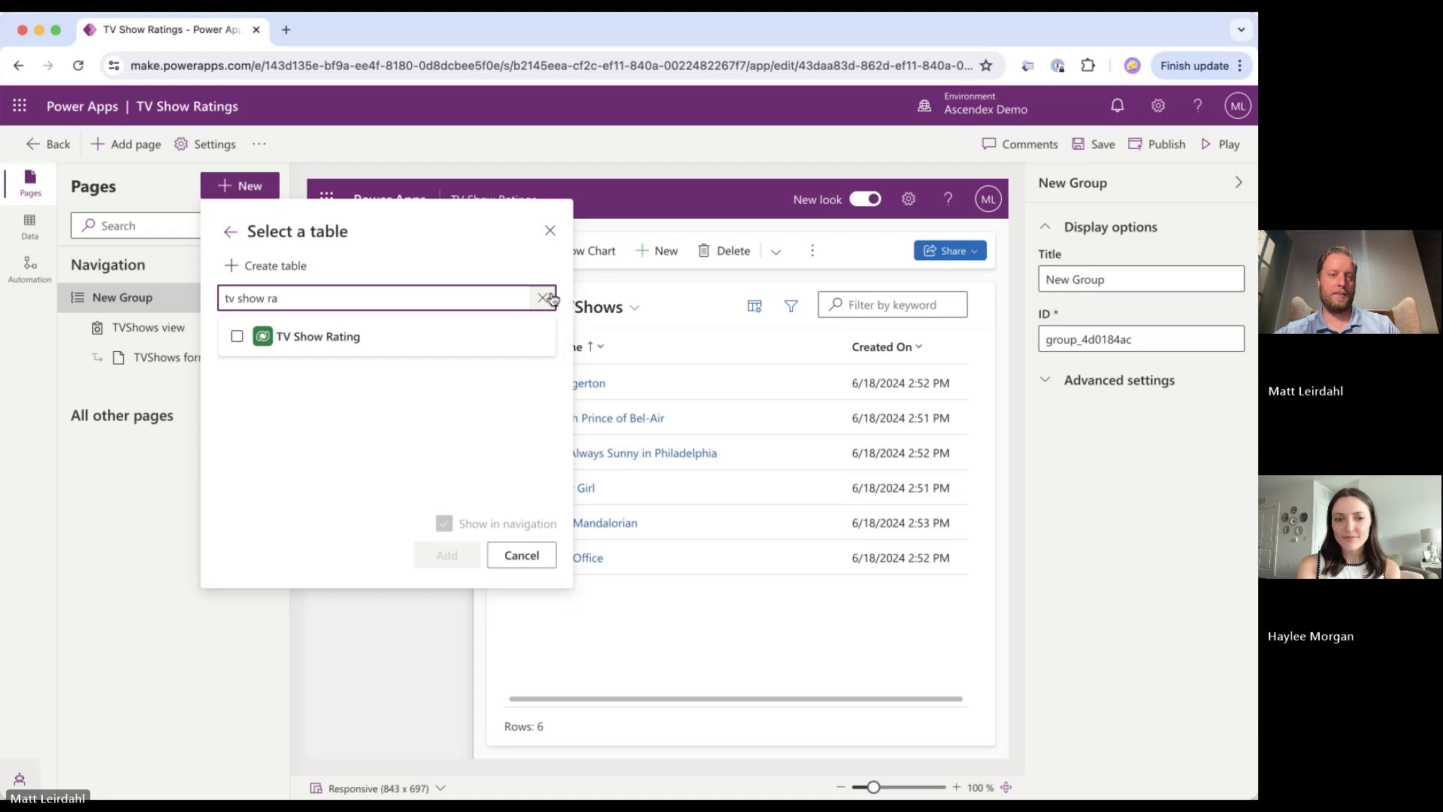
{"action": "left_click", "coordinate": [342, 336]}
{"action": "left_click", "coordinate": [447, 556]}
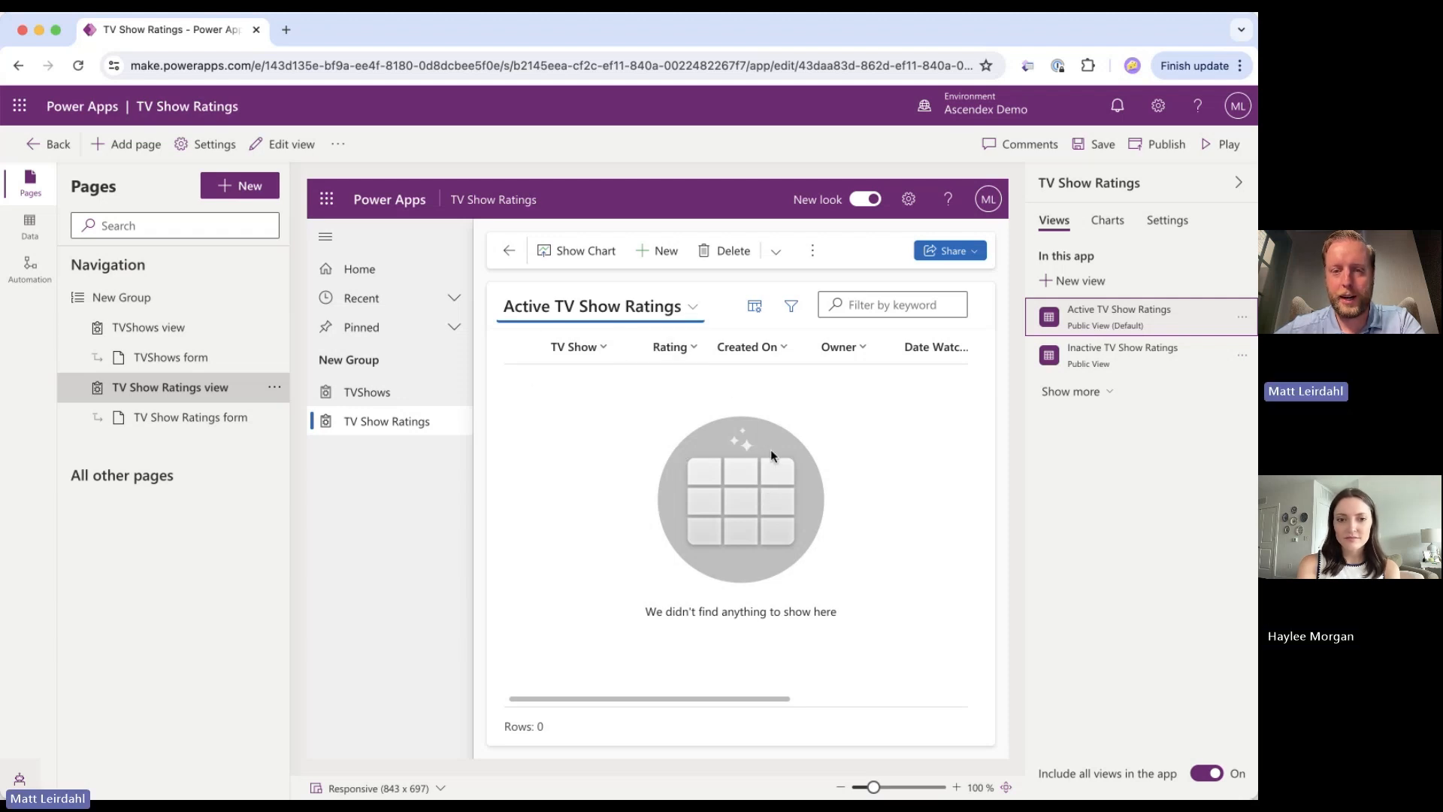
Change the navigation title of the TVShows page to TV Shows
{"action": "left_click", "coordinate": [376, 391]}
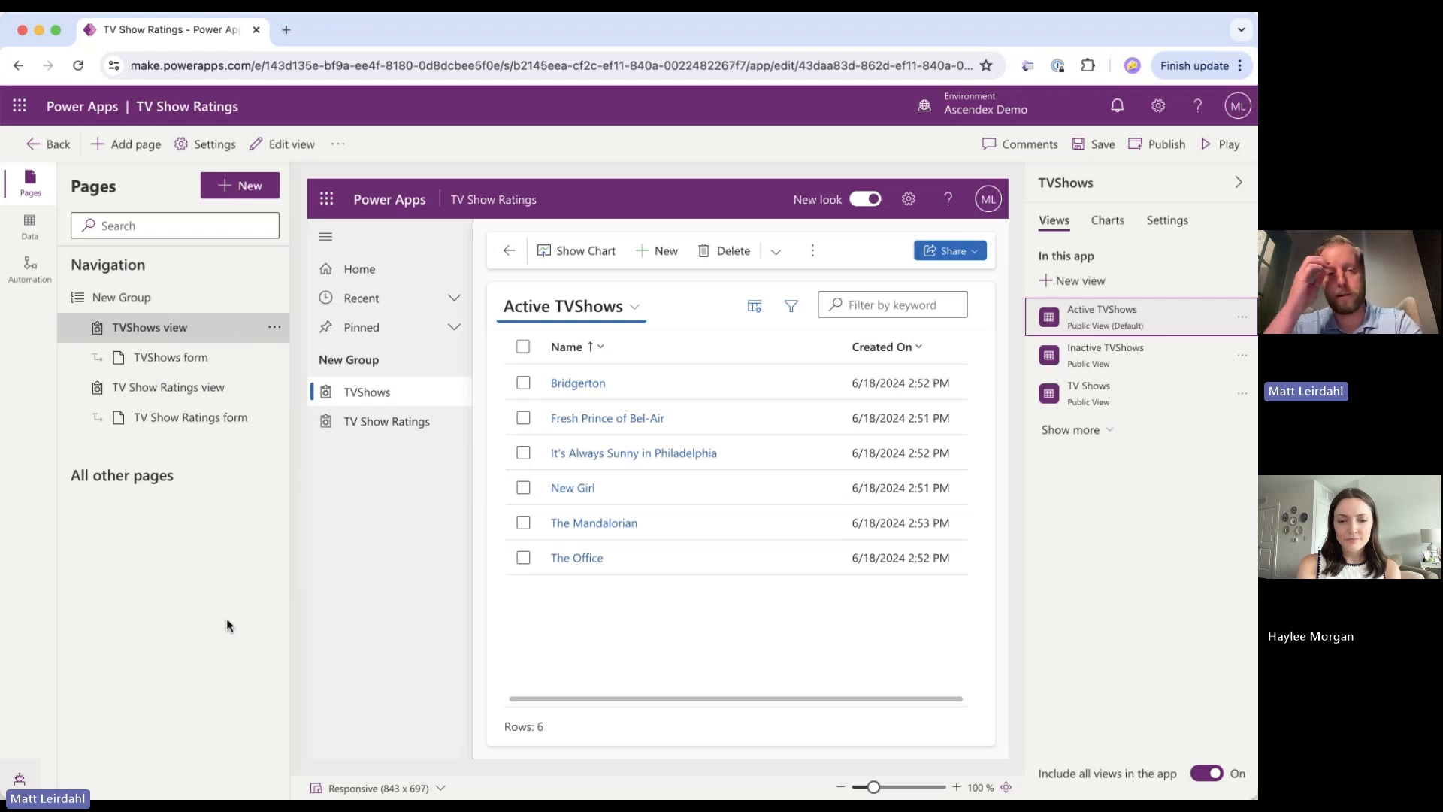
{"action": "left_click", "coordinate": [1167, 225]}
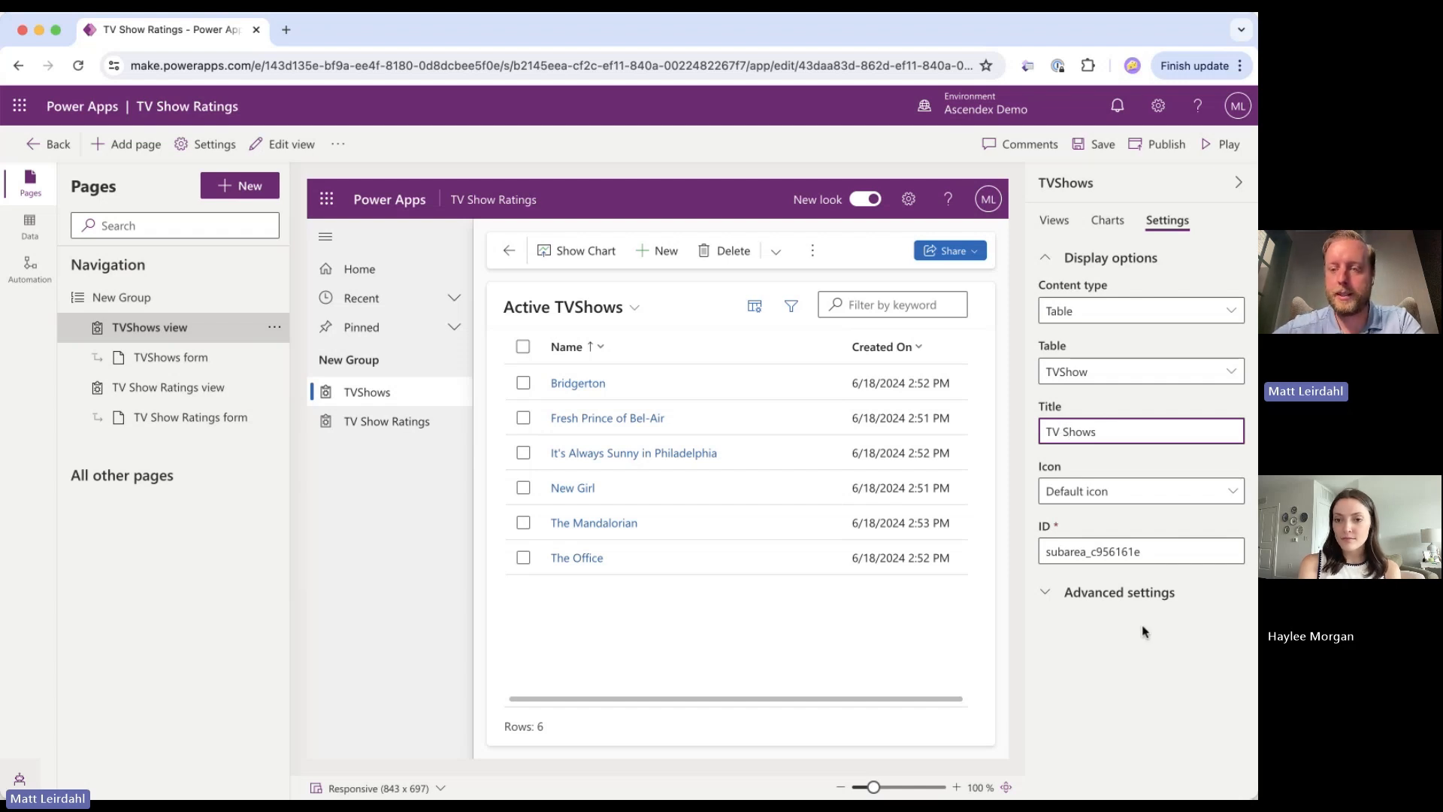
{"action": "left_click", "coordinate": [1142, 651]}
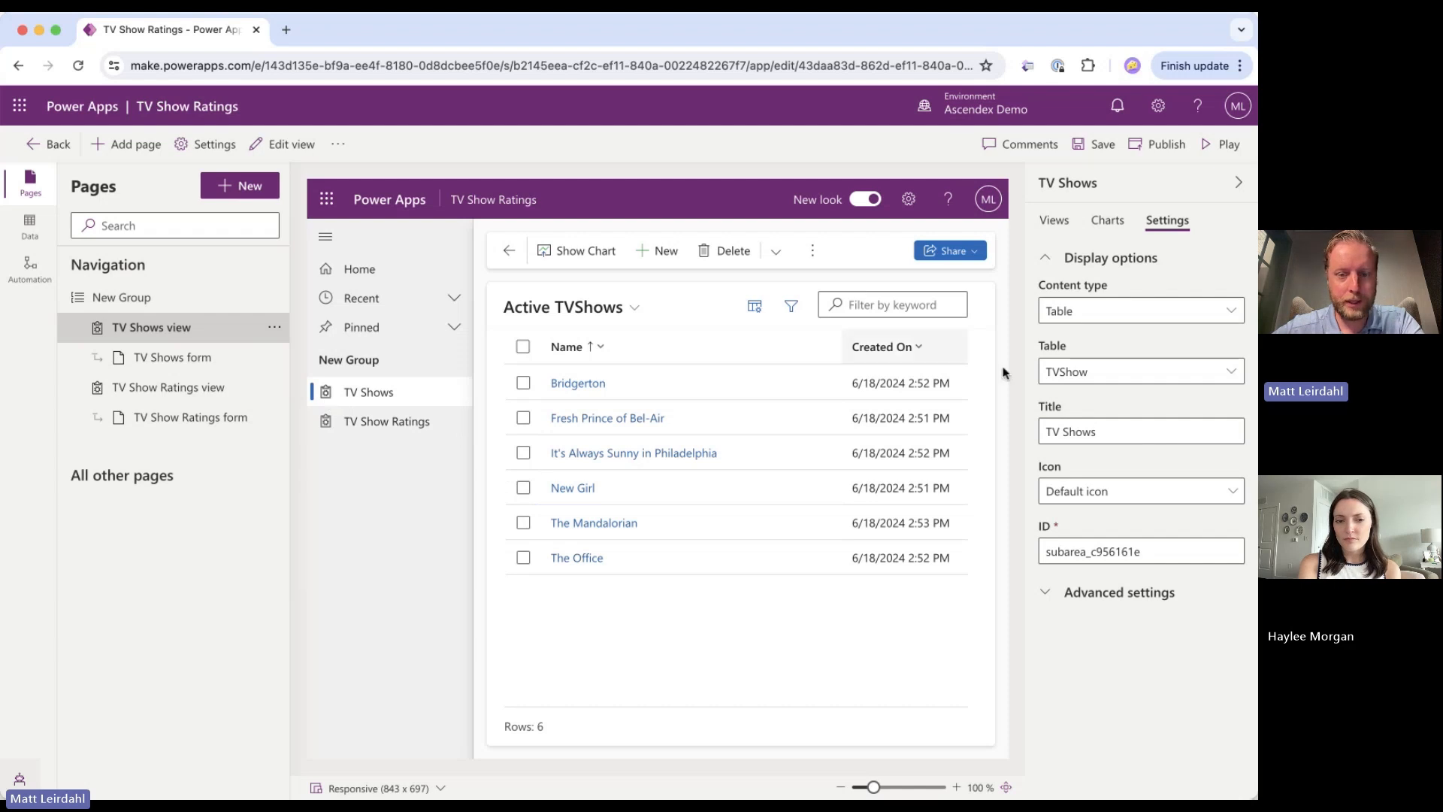
Check the icon choices for the TV Shows page and expand its advanced settings
{"action": "left_click", "coordinate": [1232, 490]}
{"action": "left_click", "coordinate": [1143, 525]}
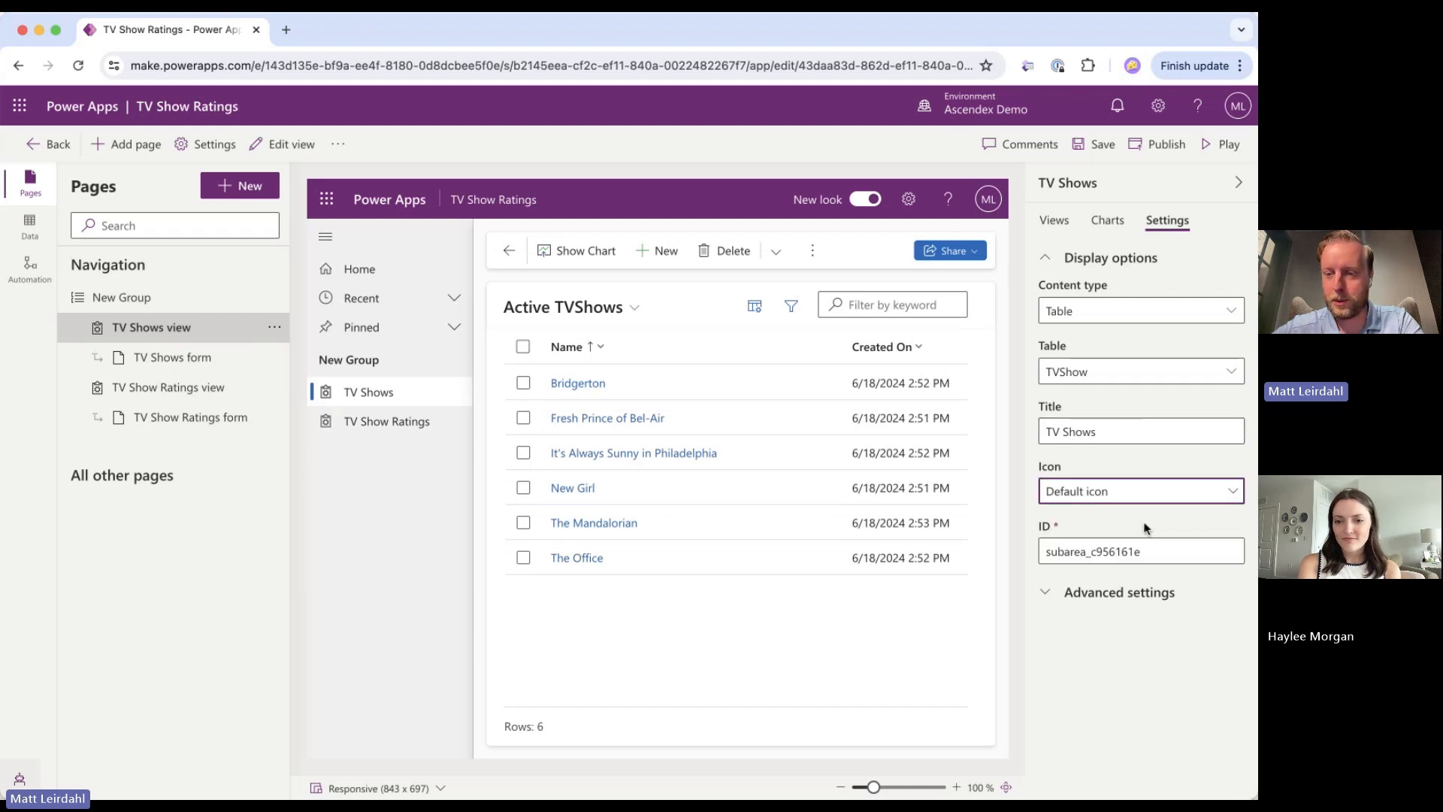
{"action": "left_click", "coordinate": [1104, 599]}
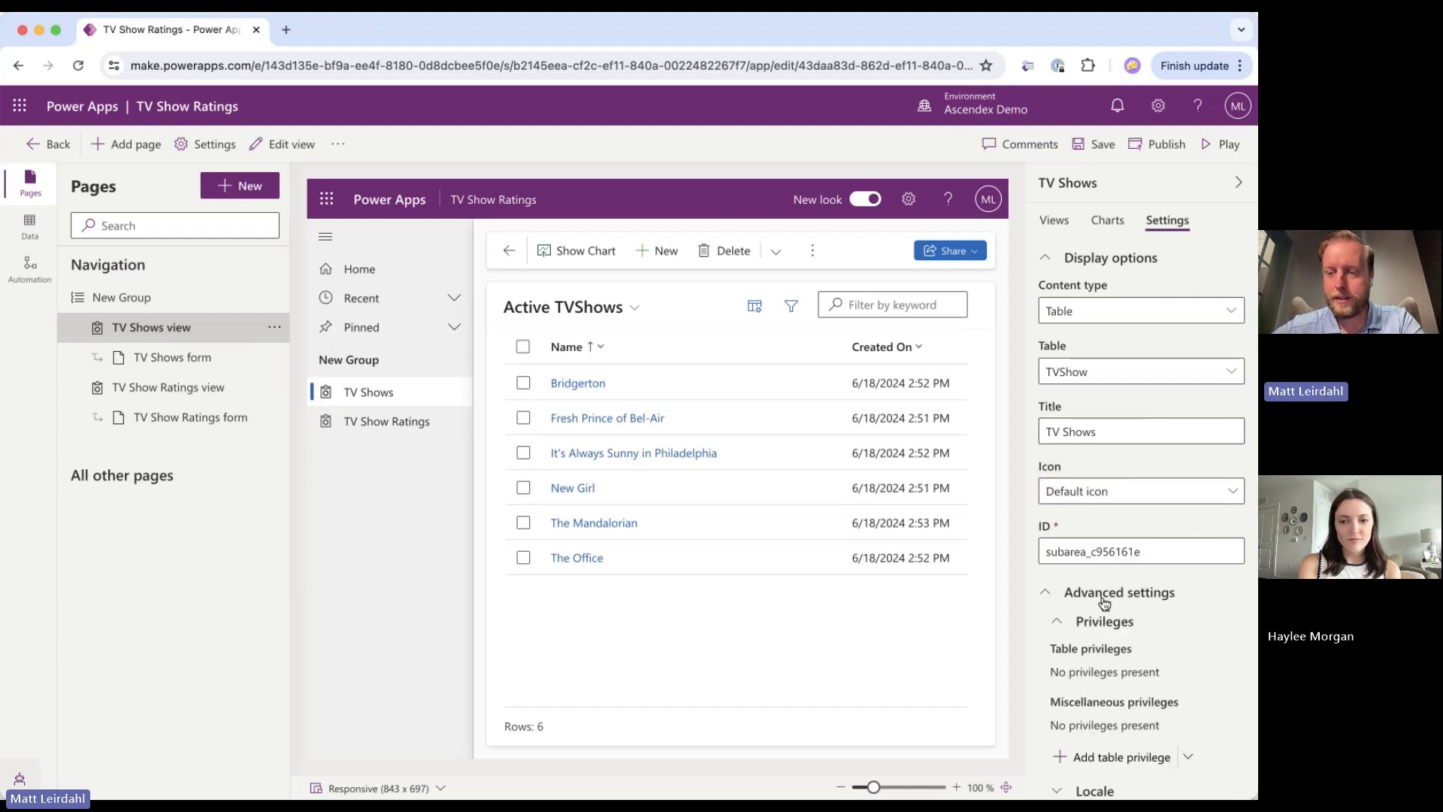
Rename the New Group navigation group as TV Show Information
{"action": "left_click", "coordinate": [1104, 599]}
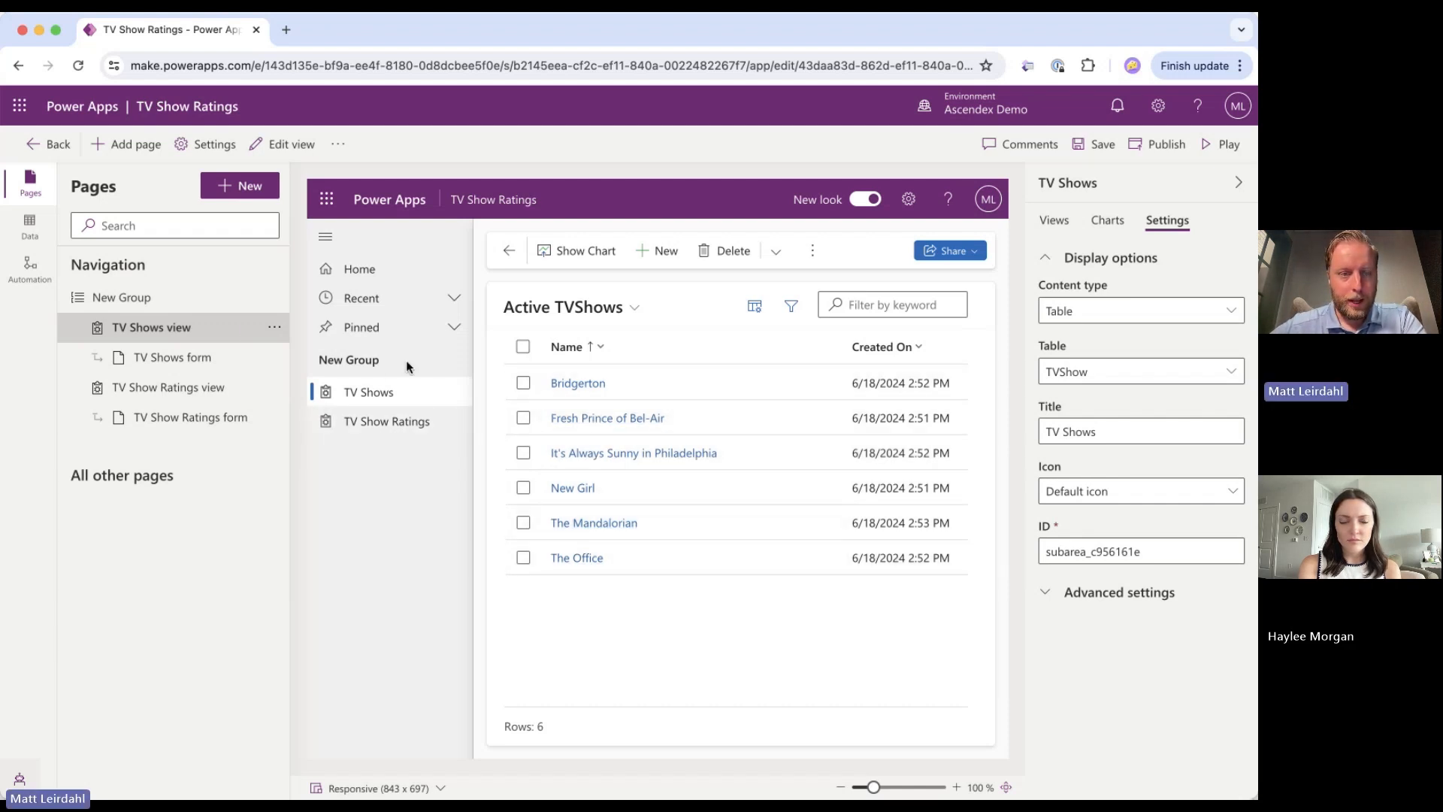
{"action": "left_click", "coordinate": [275, 298]}
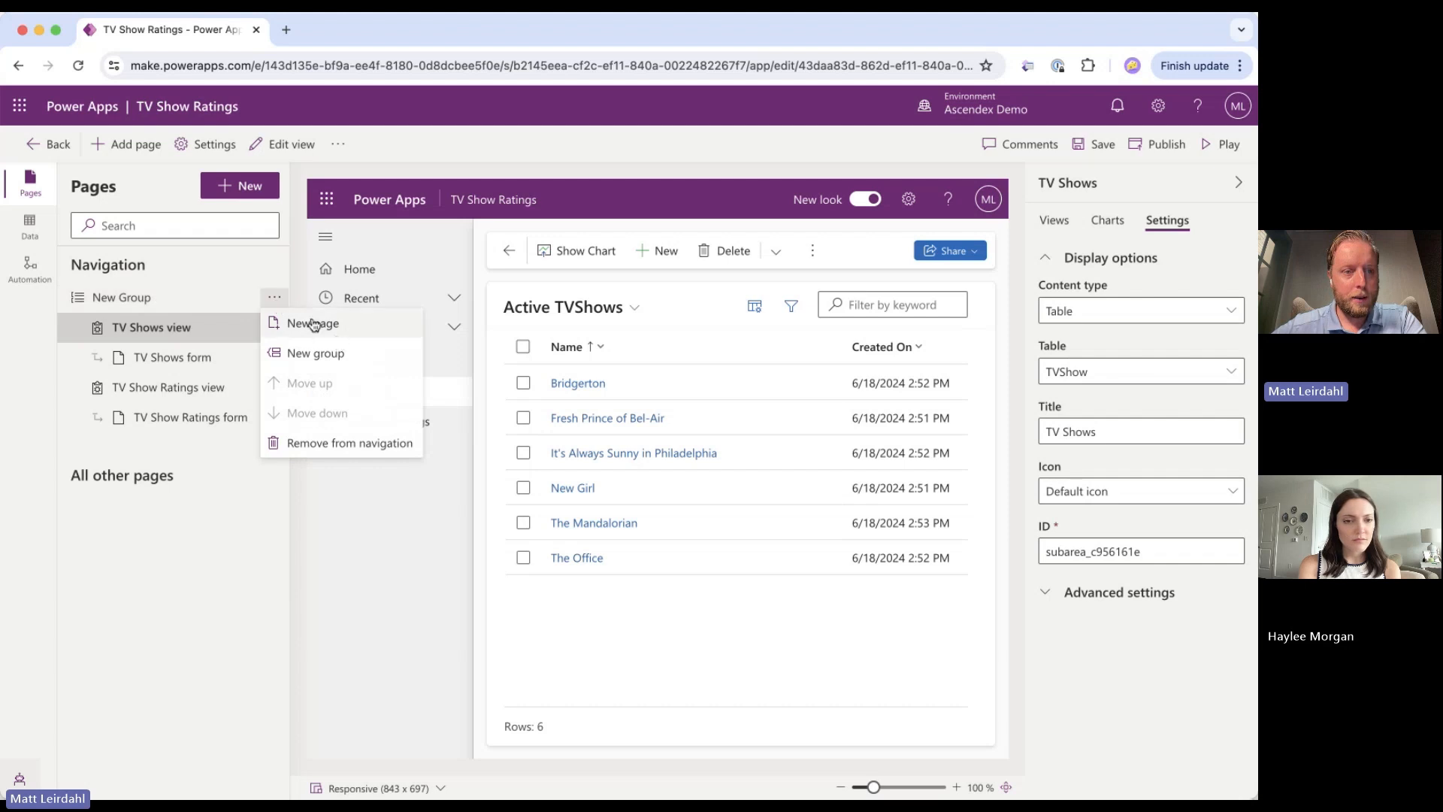
{"action": "left_click", "coordinate": [239, 308]}
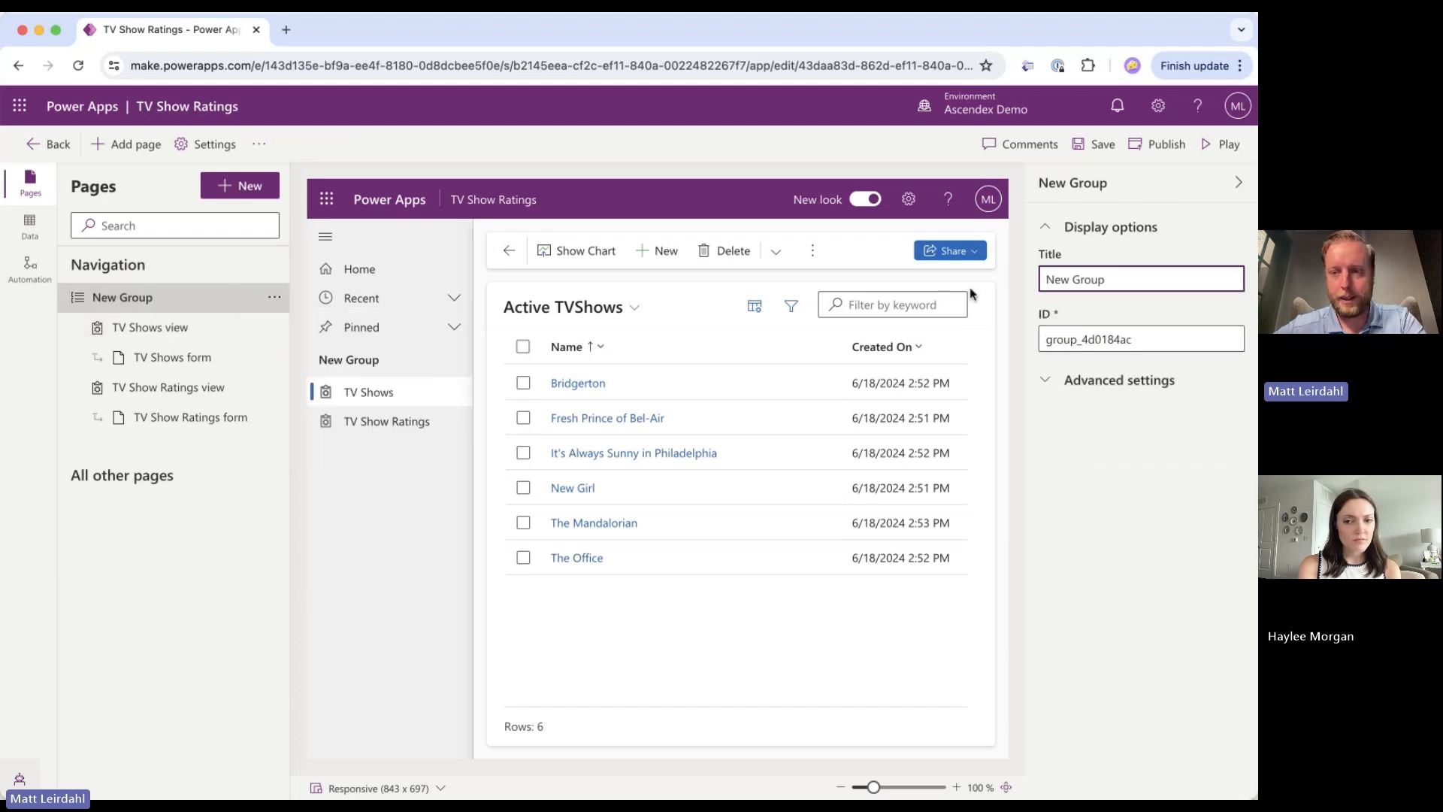
{"action": "key", "text": "super+a"}
{"action": "type", "text": "TV Show Information"}
{"action": "key", "text": "Return"}
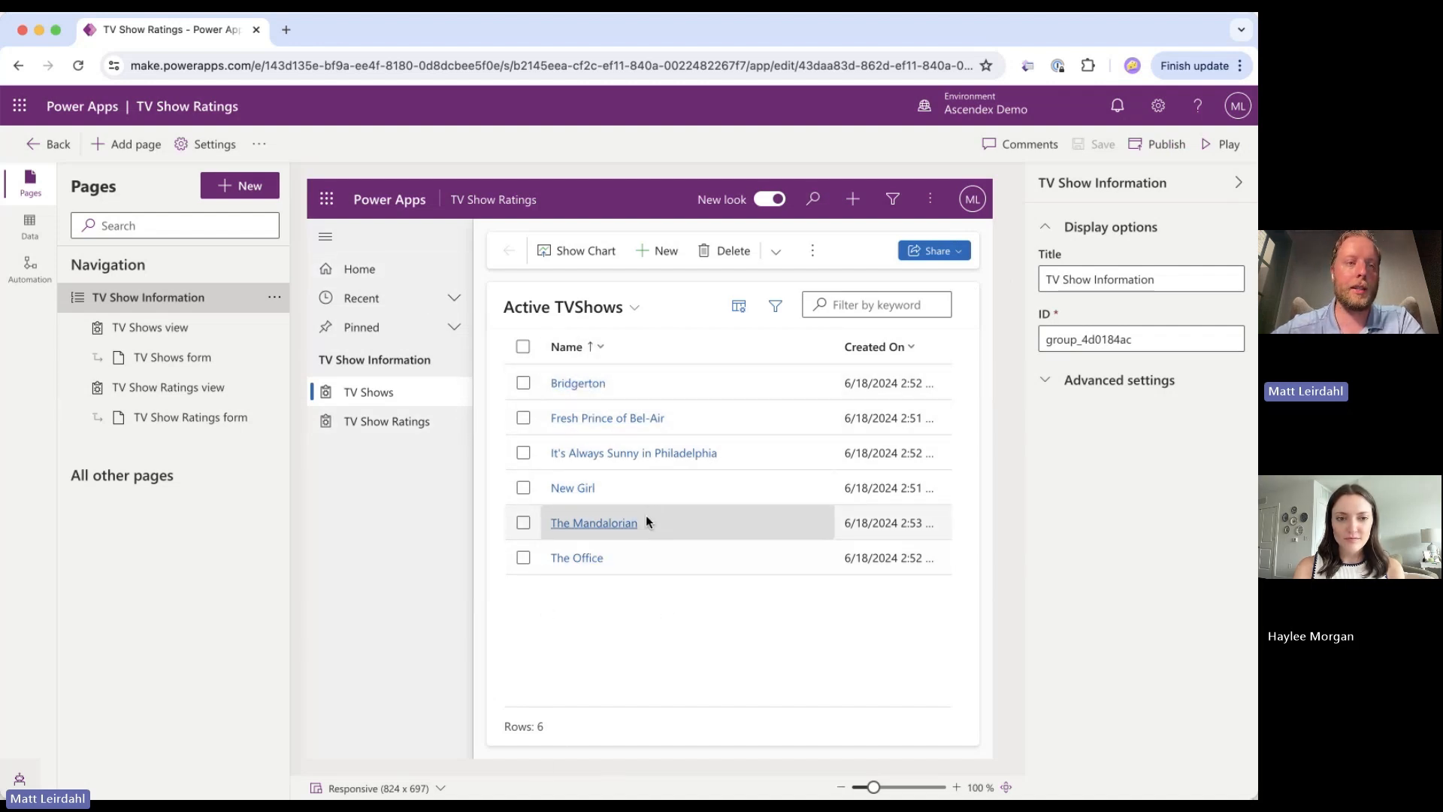
Widen the app preview by collapsing the properties pane and stretching the canvas, and start a new TV Show Ratings record
{"action": "left_click", "coordinate": [1237, 184]}
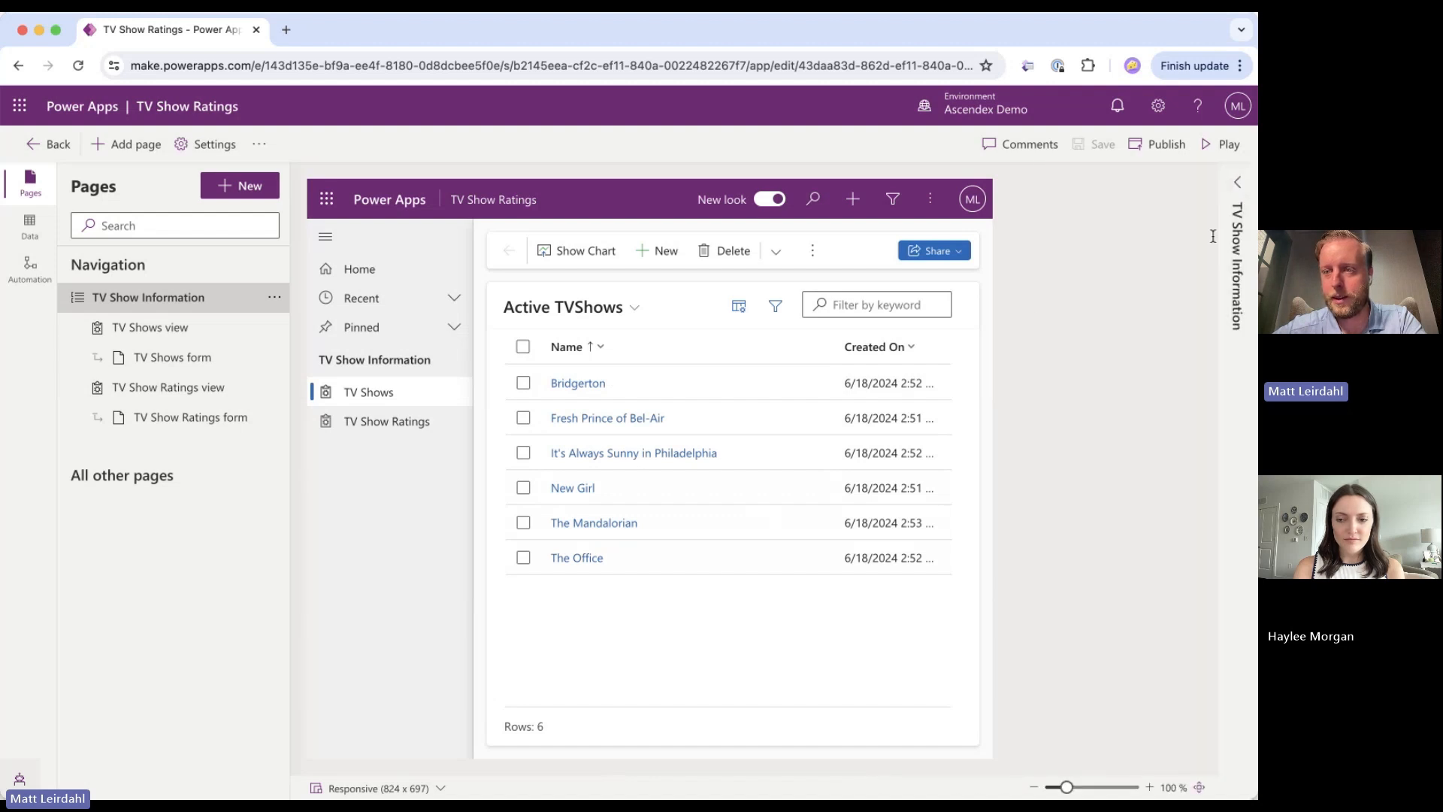
{"action": "left_click_drag", "start_coordinate": [992, 314], "coordinate": [1185, 325]}
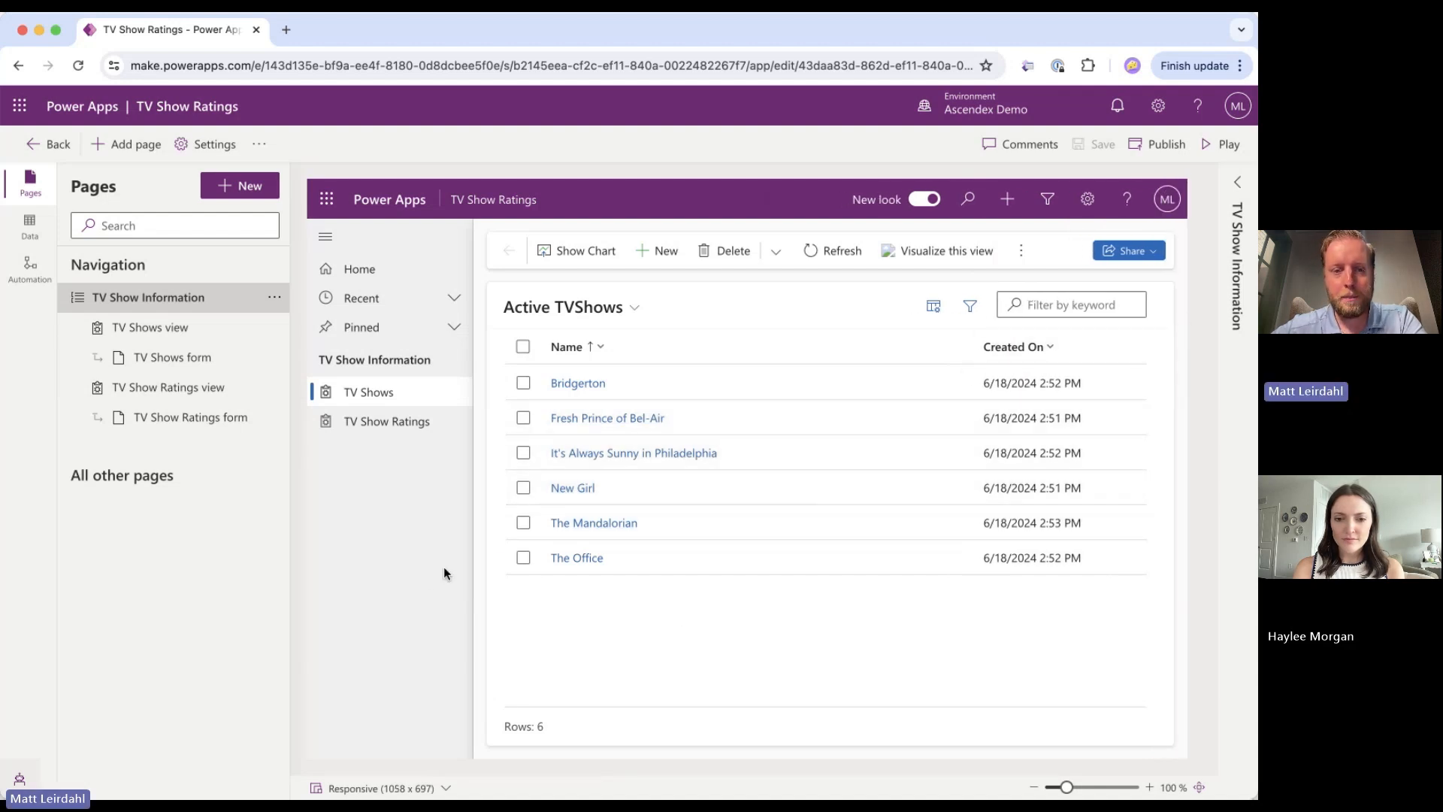
{"action": "left_click", "coordinate": [405, 427]}
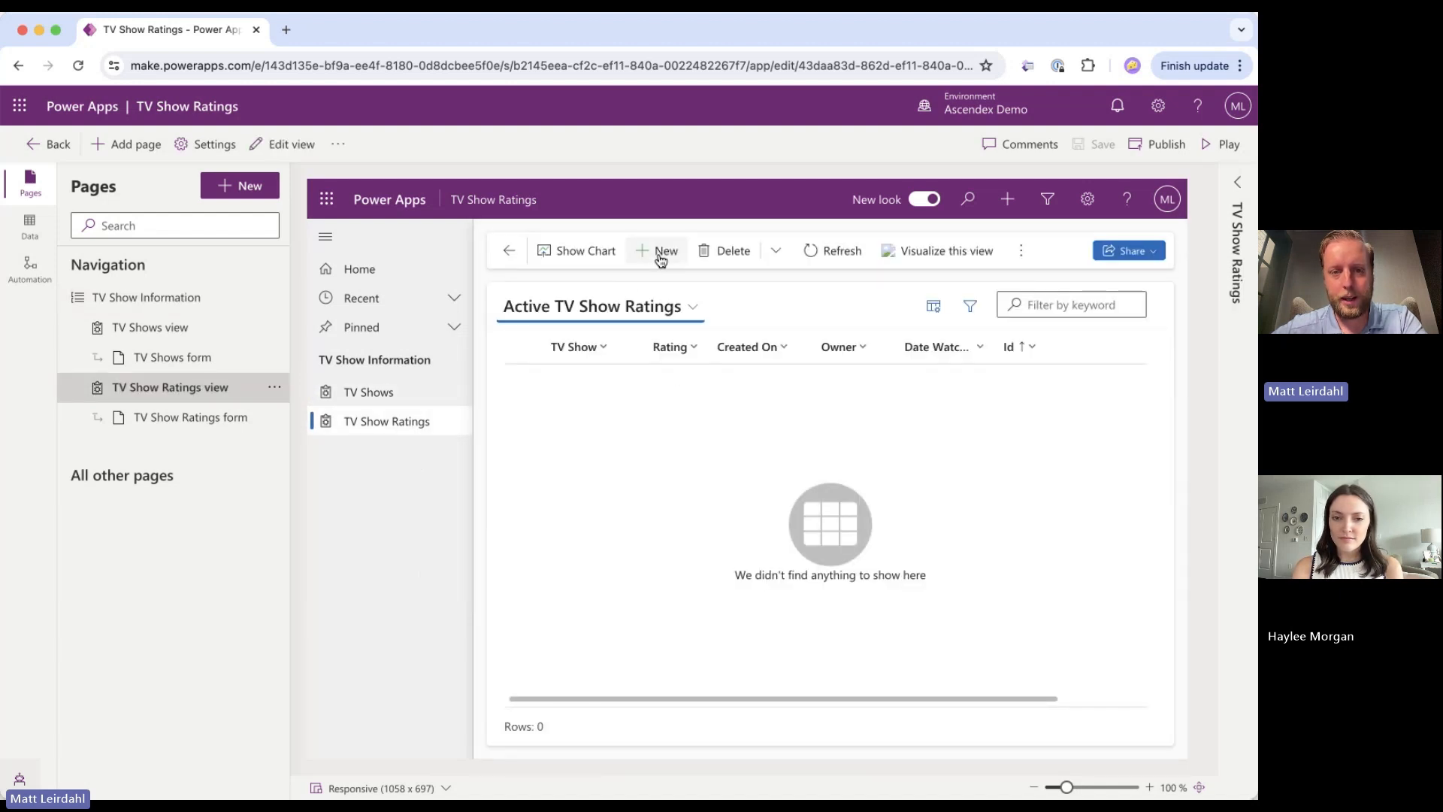
{"action": "left_click", "coordinate": [660, 251]}
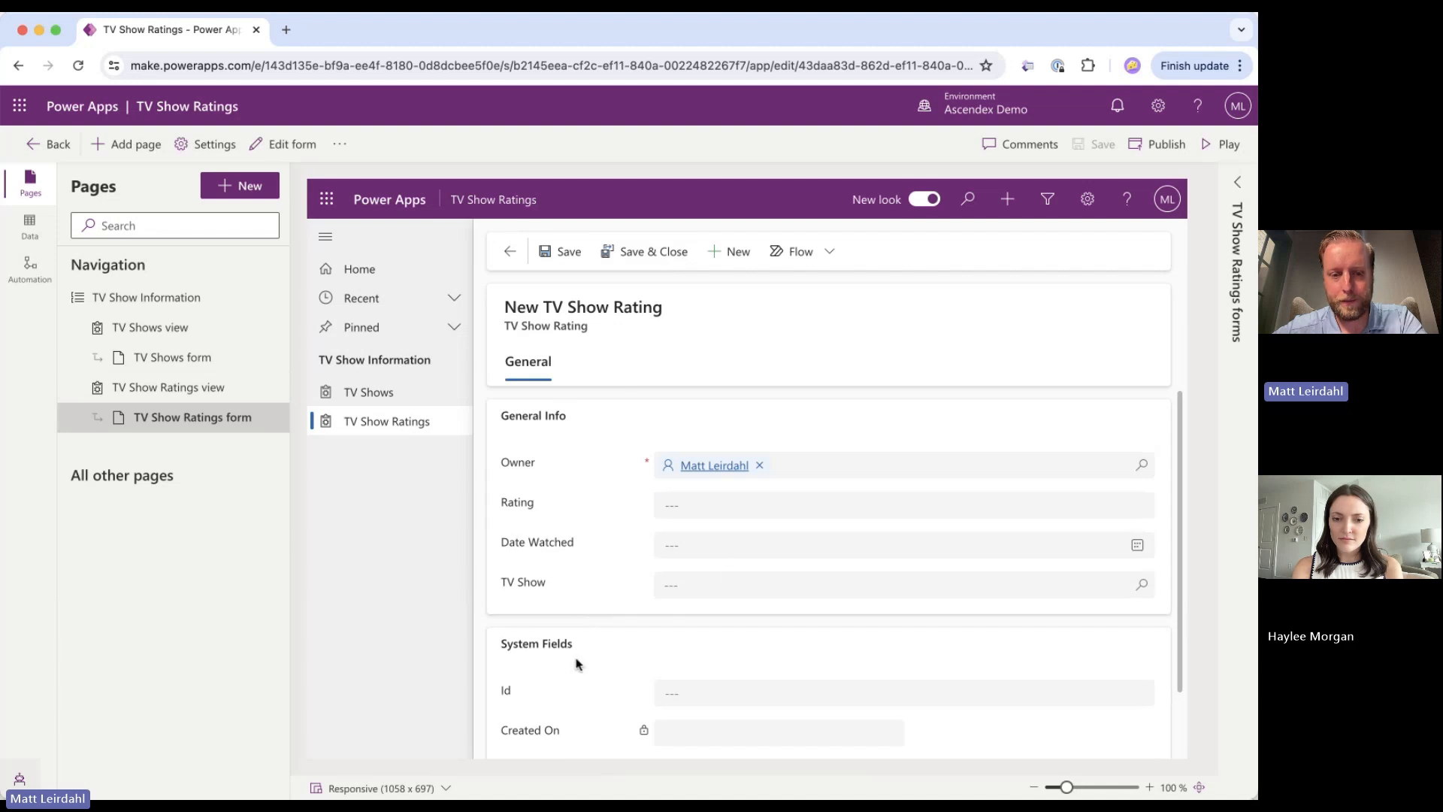
Set the new rating's TV Show to Fresh Prince of Bel-Air and its Rating to 5
{"action": "scroll", "coordinate": [637, 635], "scroll_direction": "down", "scroll_amount": 1}
{"action": "left_click", "coordinate": [716, 561]}
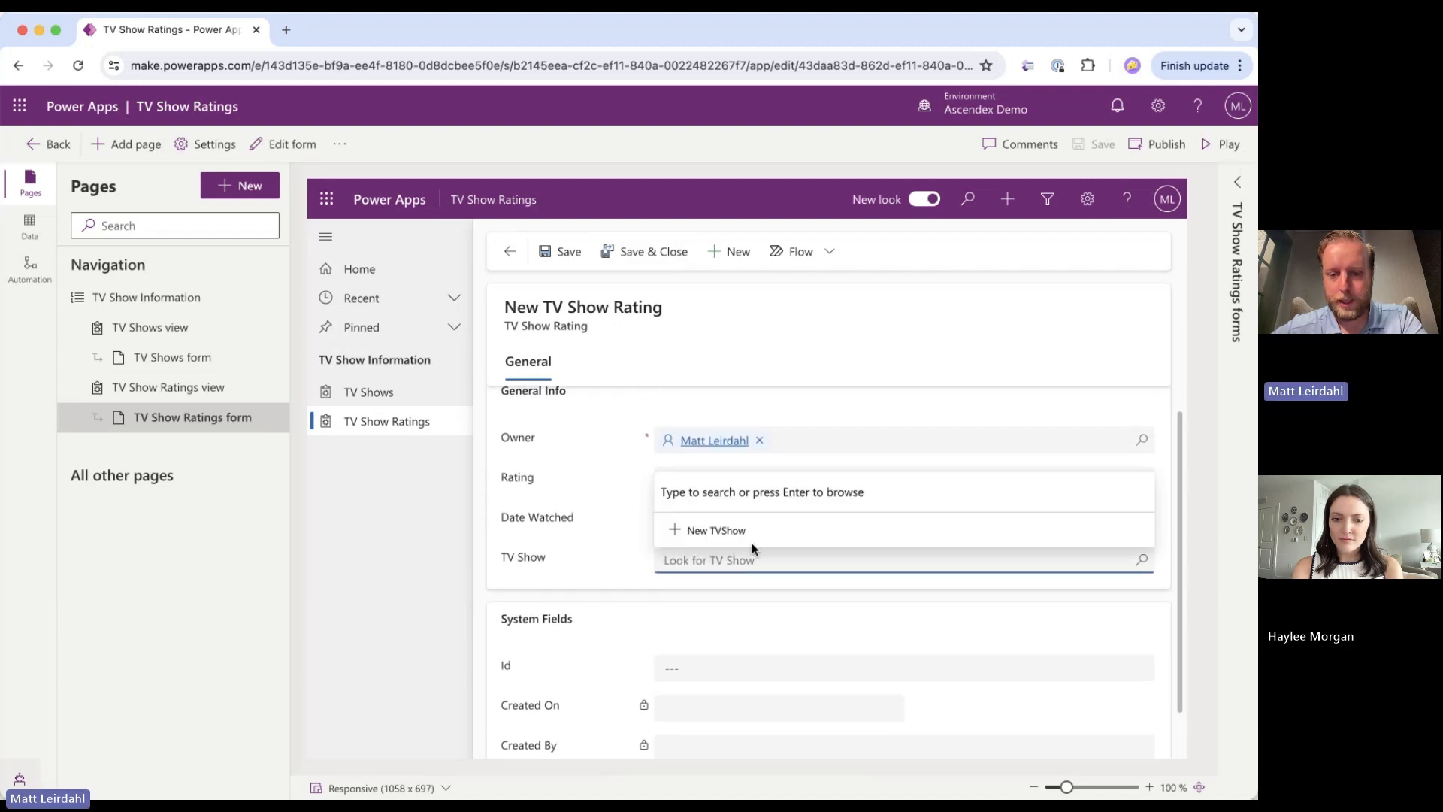
{"action": "key", "text": "Return"}
{"action": "scroll", "coordinate": [756, 464], "scroll_direction": "down", "scroll_amount": 1}
{"action": "scroll", "coordinate": [768, 410], "scroll_direction": "up", "scroll_amount": 2}
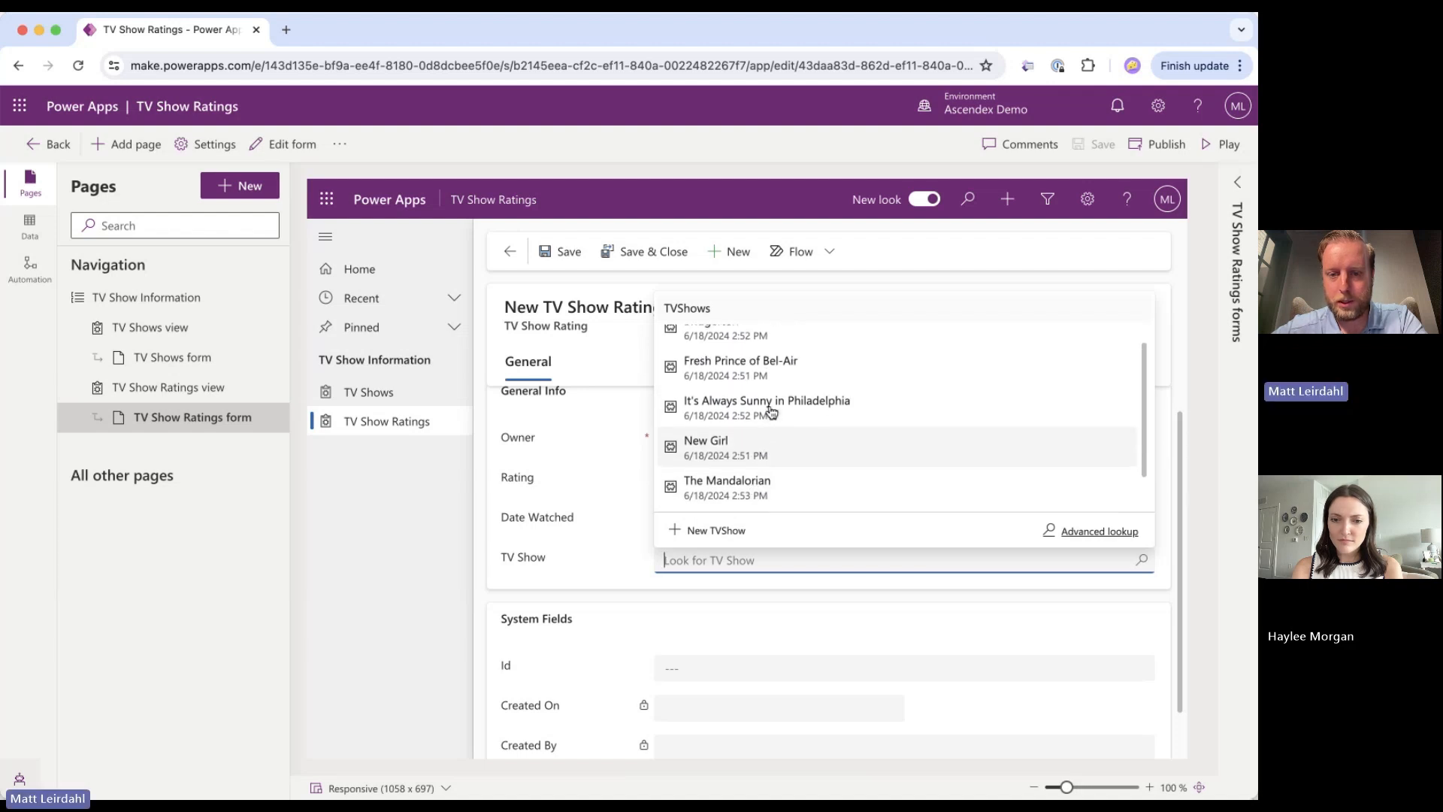
{"action": "left_click", "coordinate": [783, 386]}
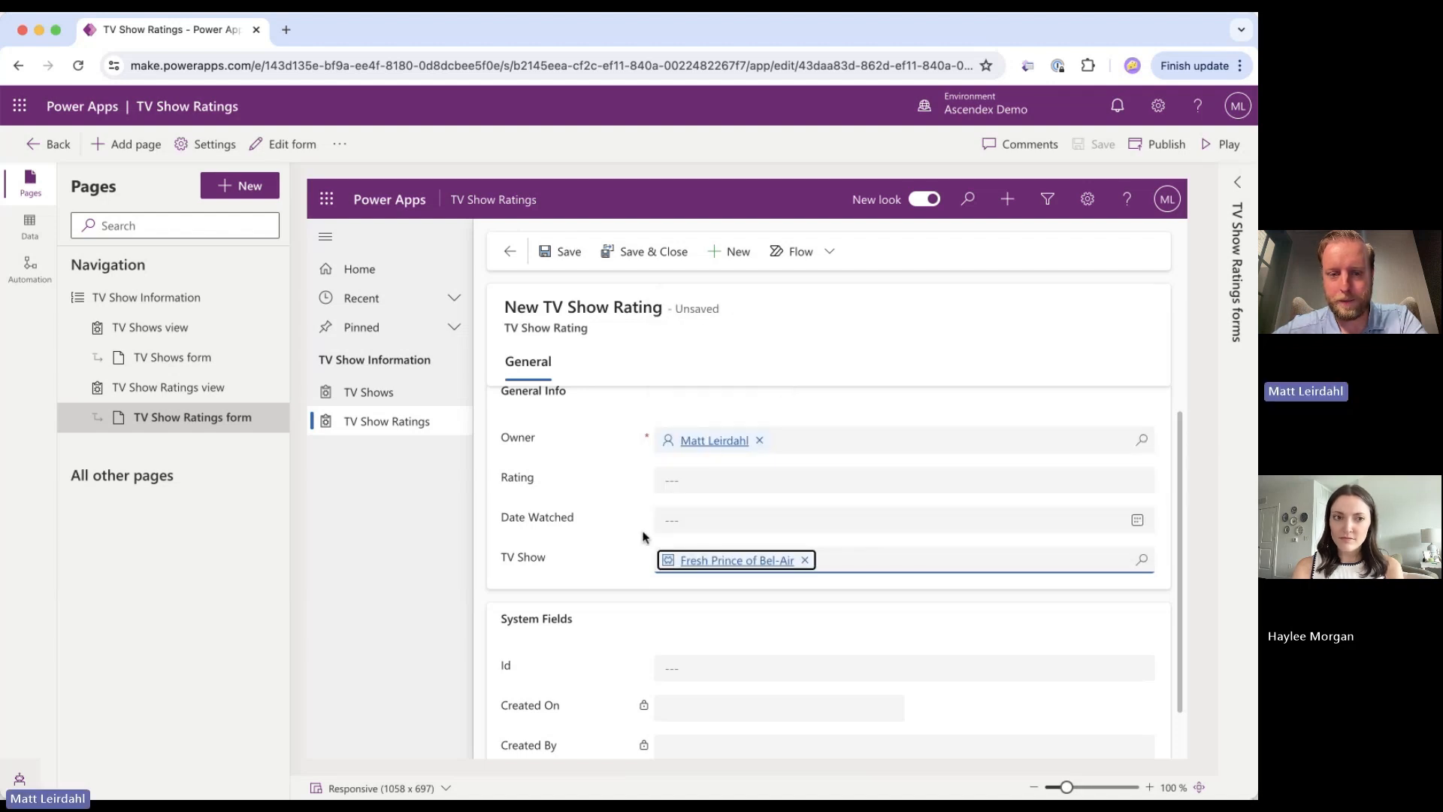
{"action": "left_click", "coordinate": [734, 485]}
{"action": "type", "text": "5"}
{"action": "left_click", "coordinate": [734, 524]}
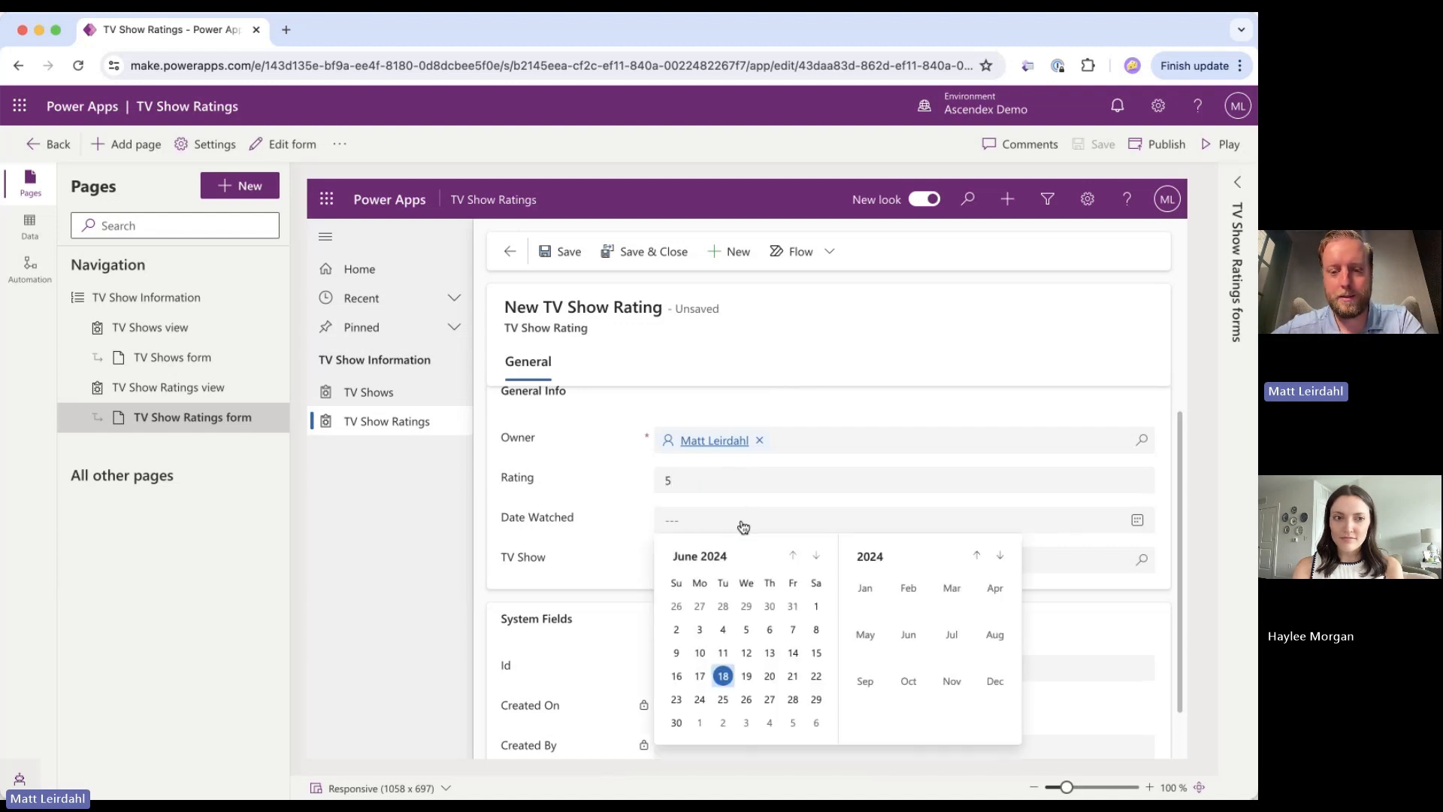
{"action": "left_click", "coordinate": [813, 558]}
{"action": "left_click", "coordinate": [792, 558]}
{"action": "left_click", "coordinate": [793, 558]}
{"action": "left_click", "coordinate": [793, 557]}
{"action": "double_click", "coordinate": [792, 556]}
{"action": "double_click", "coordinate": [793, 556]}
{"action": "double_click", "coordinate": [793, 556]}
{"action": "double_click", "coordinate": [793, 556]}
{"action": "double_click", "coordinate": [793, 556]}
{"action": "left_click", "coordinate": [792, 556]}
{"action": "left_click", "coordinate": [793, 556]}
{"action": "left_click", "coordinate": [793, 557]}
{"action": "left_click", "coordinate": [794, 557]}
{"action": "left_click", "coordinate": [793, 557]}
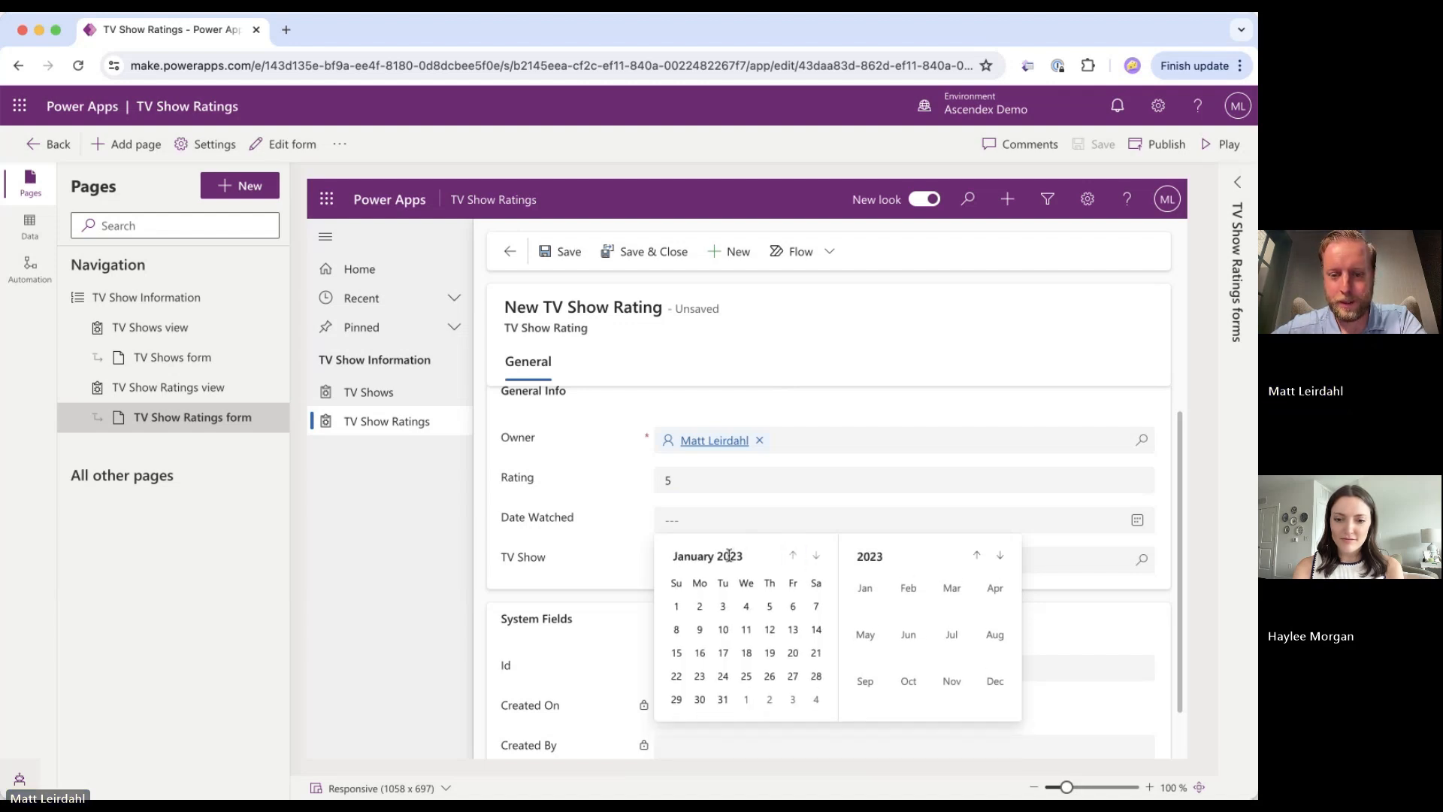
{"action": "left_click", "coordinate": [793, 557]}
{"action": "double_click", "coordinate": [793, 557]}
{"action": "double_click", "coordinate": [793, 556]}
{"action": "double_click", "coordinate": [793, 557]}
{"action": "left_click", "coordinate": [793, 556]}
{"action": "double_click", "coordinate": [793, 556]}
{"action": "left_click", "coordinate": [792, 557]}
{"action": "left_click", "coordinate": [723, 604]}
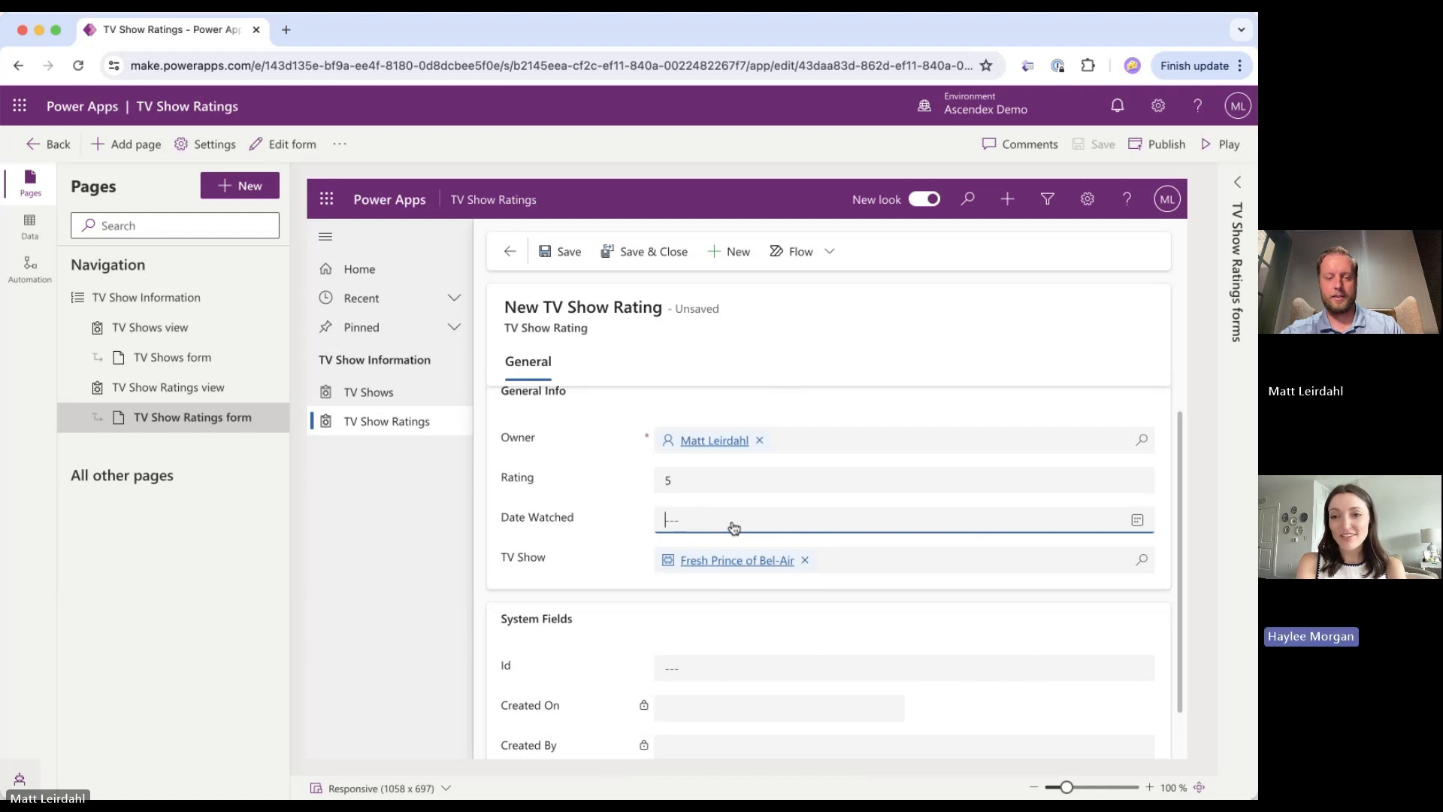
Set the rating's Date Watched to 1/1/1999 and save the record
{"action": "type", "text": "1/1999"}
{"action": "key", "text": "Tab"}
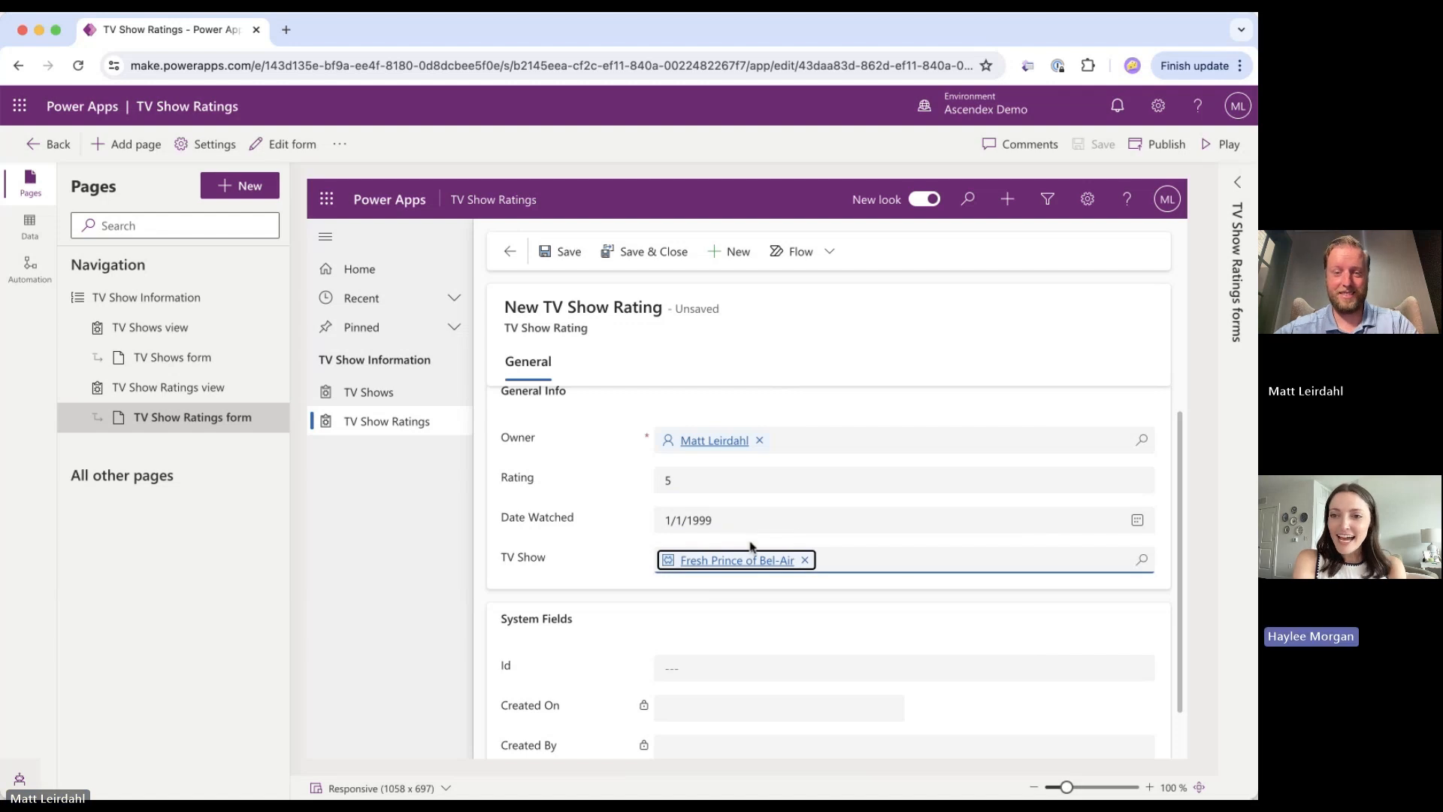
{"action": "scroll", "coordinate": [565, 478], "scroll_direction": "down", "scroll_amount": 1}
{"action": "scroll", "coordinate": [565, 477], "scroll_direction": "up", "scroll_amount": 1}
{"action": "left_click", "coordinate": [560, 251]}
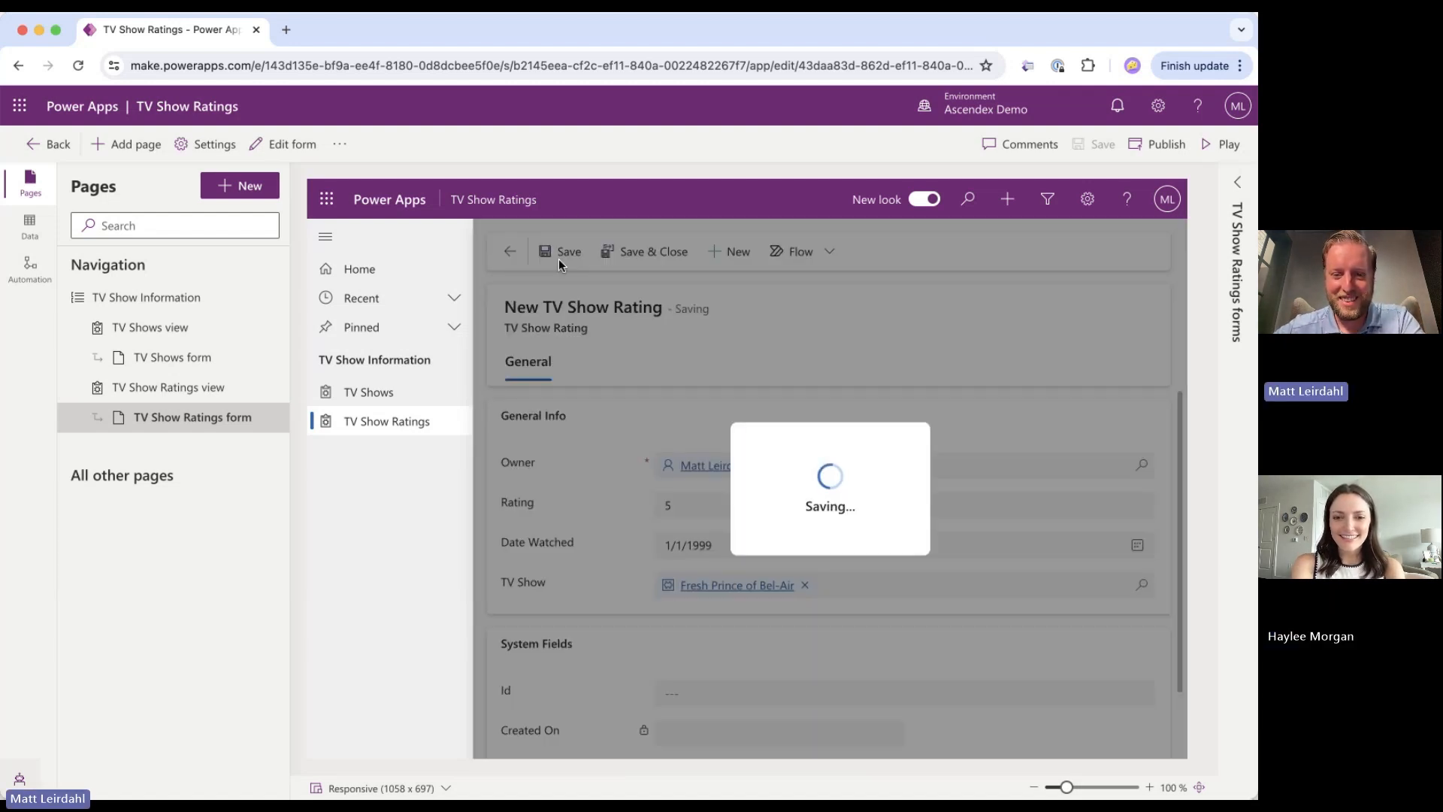
Examine the saved rating's General Info and System Fields, including Id and Created On, and its related record choices
{"action": "scroll", "coordinate": [598, 664], "scroll_direction": "down", "scroll_amount": 1}
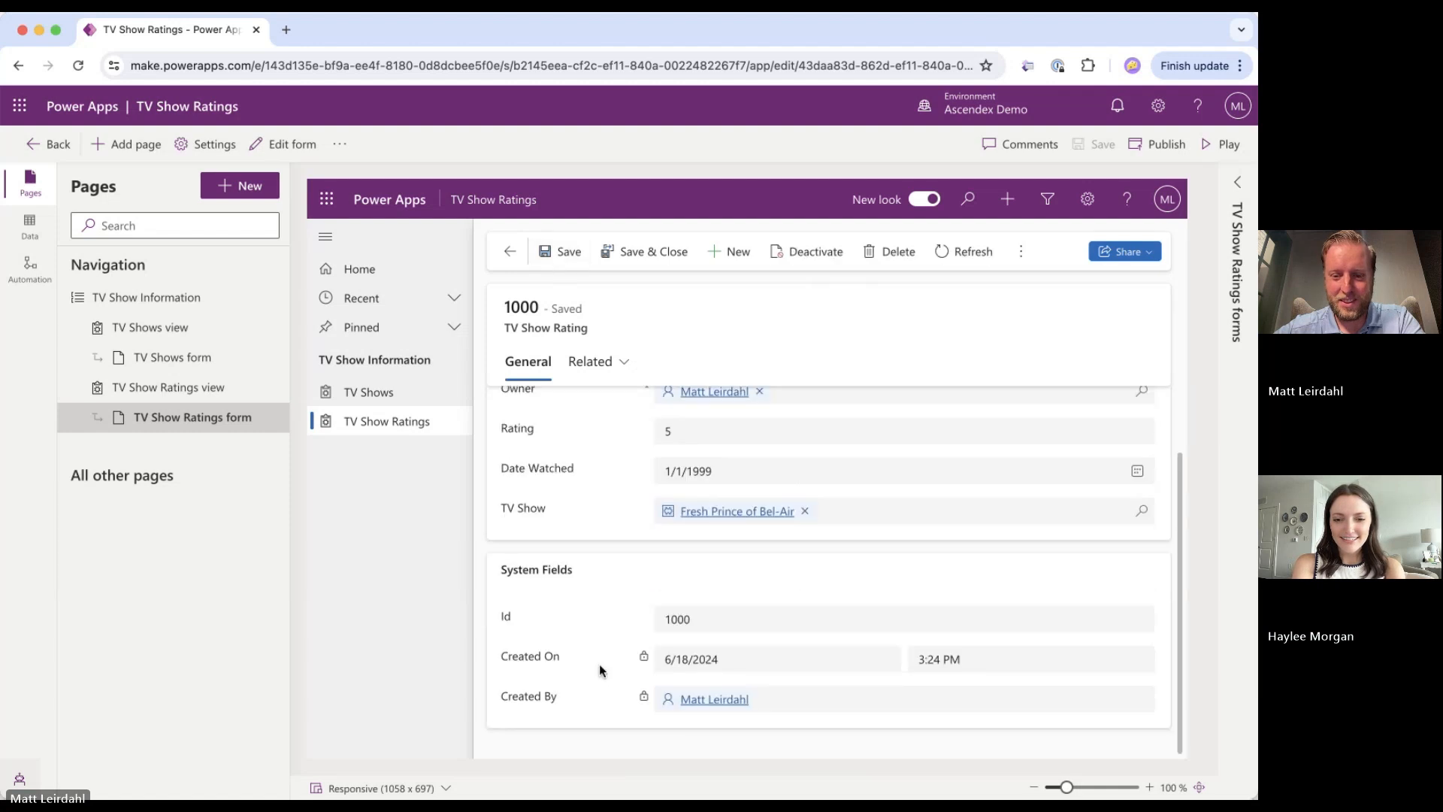
{"action": "scroll", "coordinate": [598, 664], "scroll_direction": "up", "scroll_amount": 1}
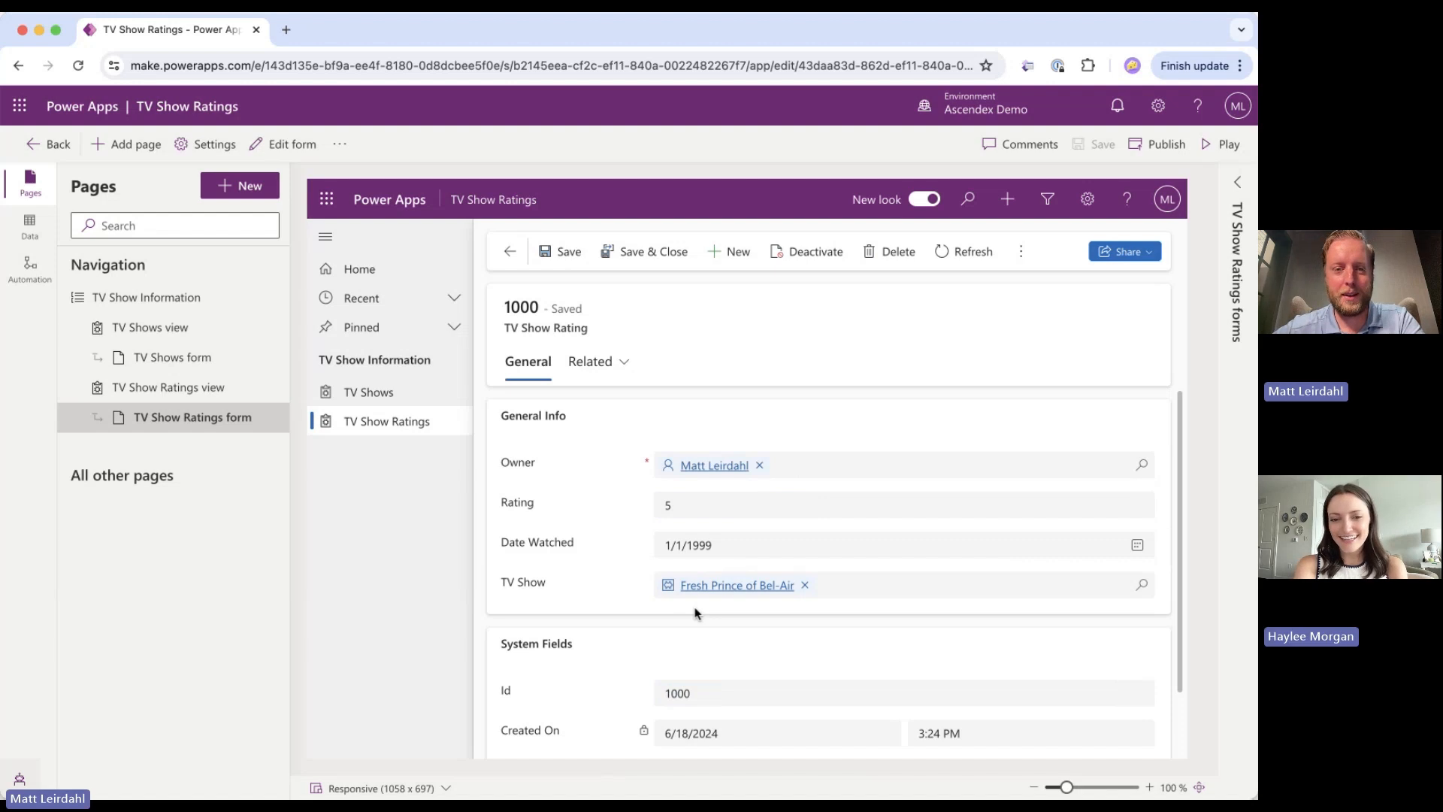
{"action": "scroll", "coordinate": [621, 494], "scroll_direction": "down", "scroll_amount": 1}
{"action": "scroll", "coordinate": [621, 490], "scroll_direction": "up", "scroll_amount": 1}
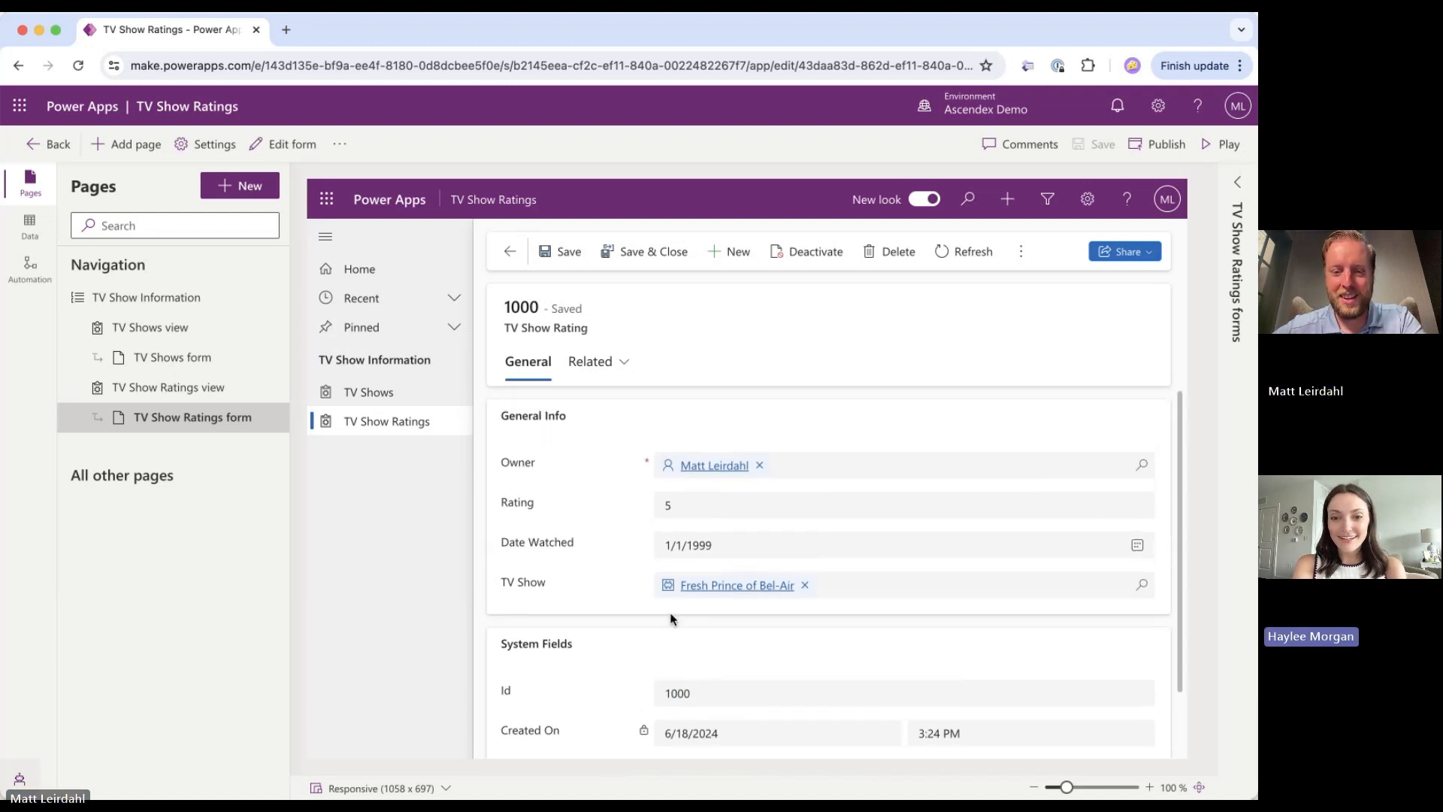
{"action": "scroll", "coordinate": [598, 605], "scroll_direction": "down", "scroll_amount": 1}
{"action": "scroll", "coordinate": [598, 604], "scroll_direction": "up", "scroll_amount": 1}
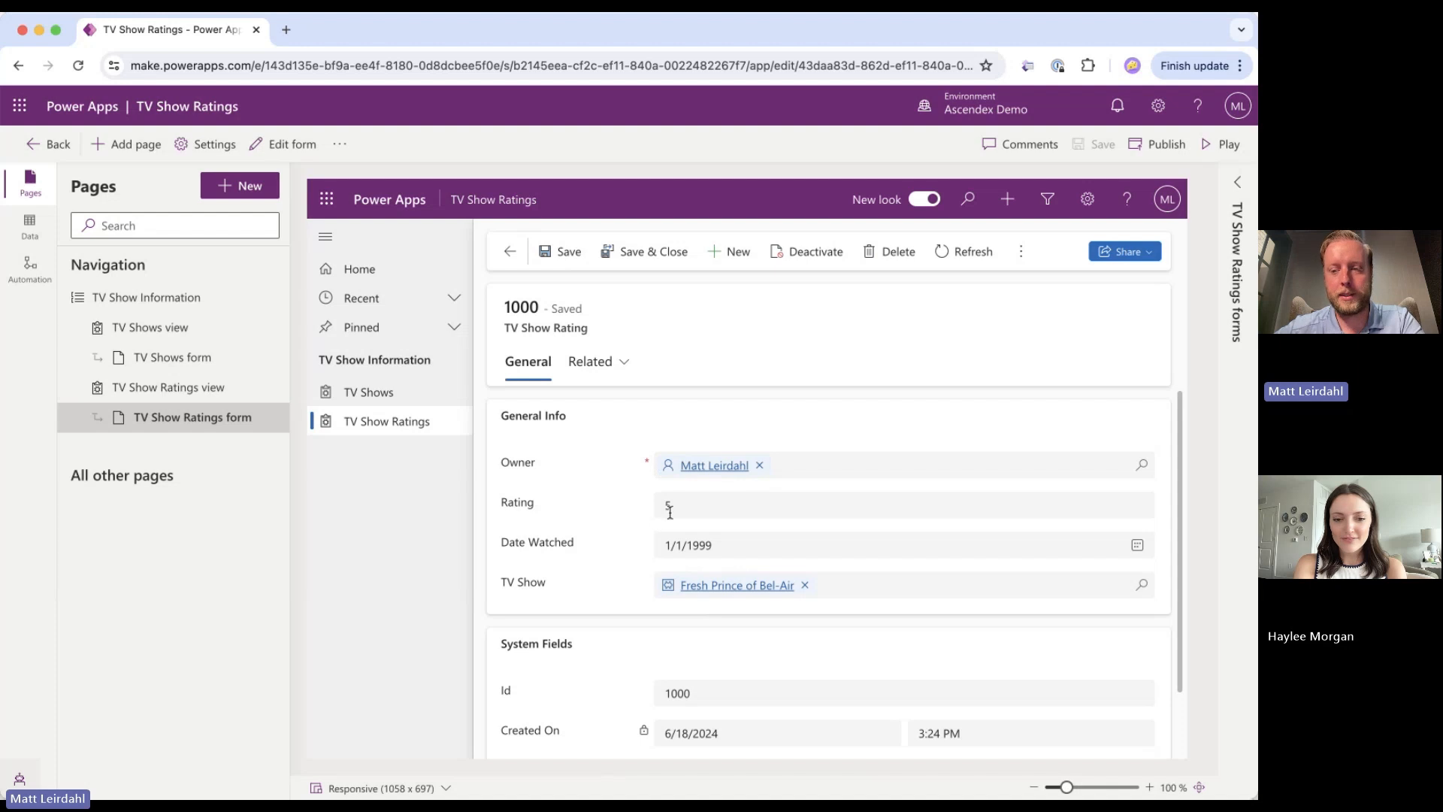
{"action": "scroll", "coordinate": [600, 567], "scroll_direction": "down", "scroll_amount": 2}
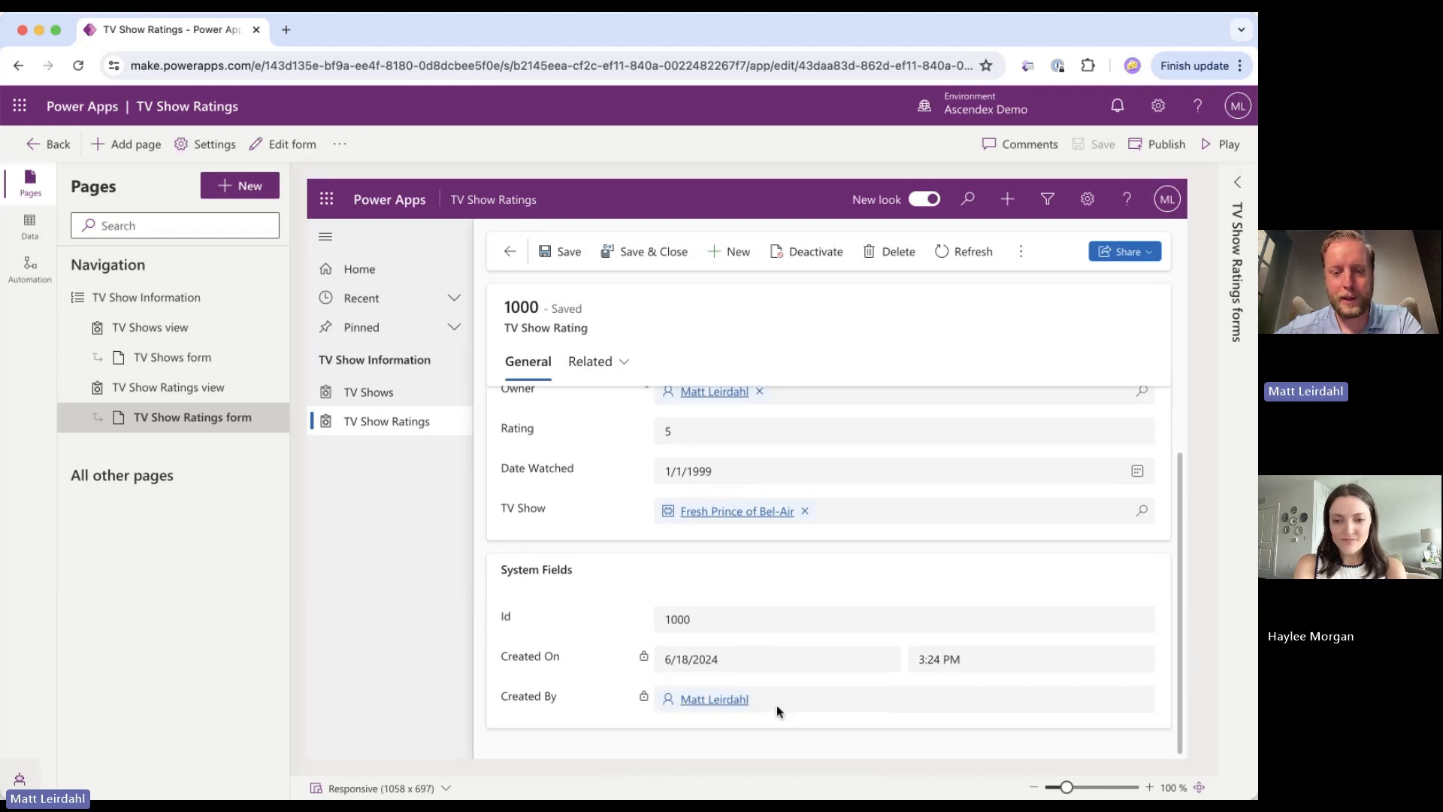
{"action": "left_click", "coordinate": [714, 619]}
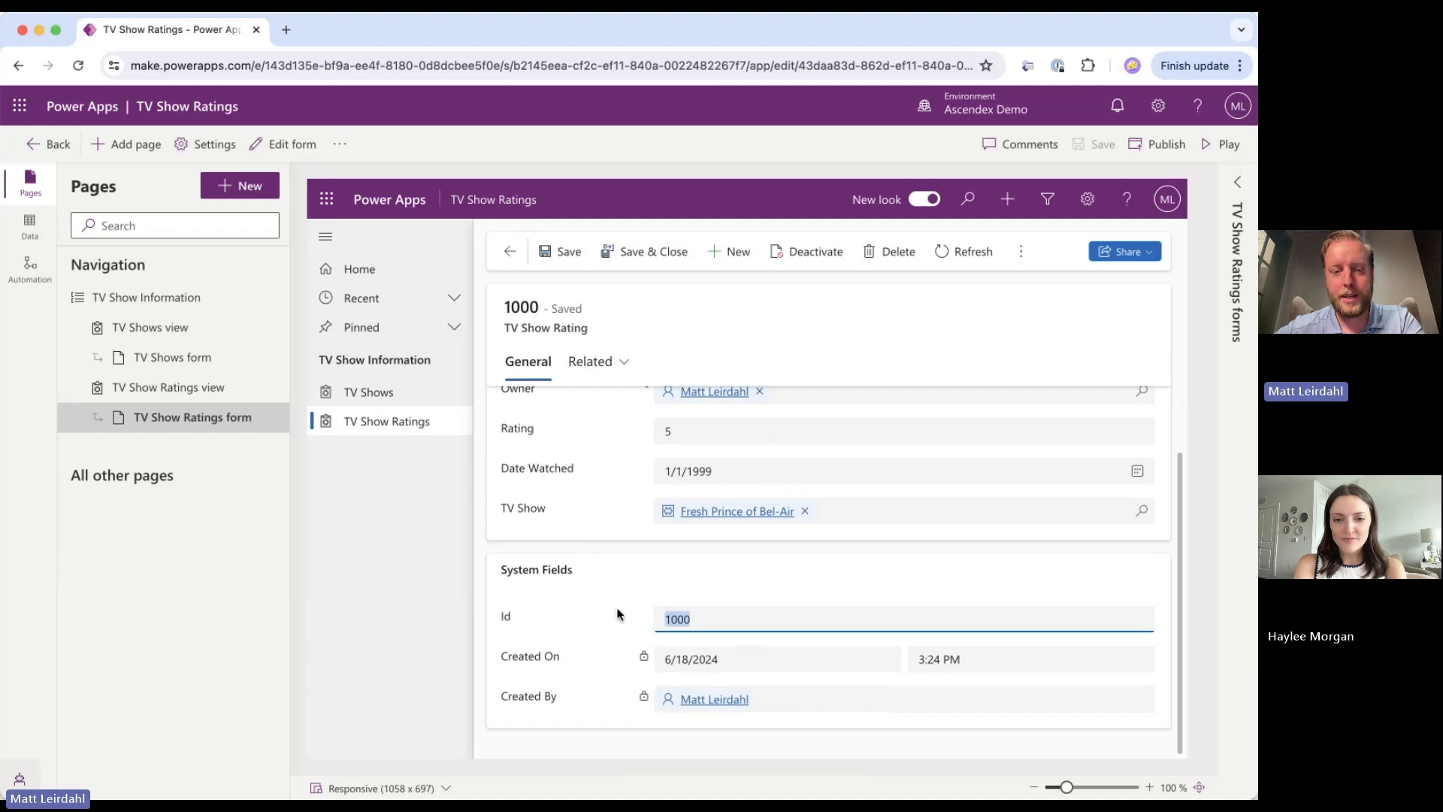
{"action": "left_click", "coordinate": [729, 659]}
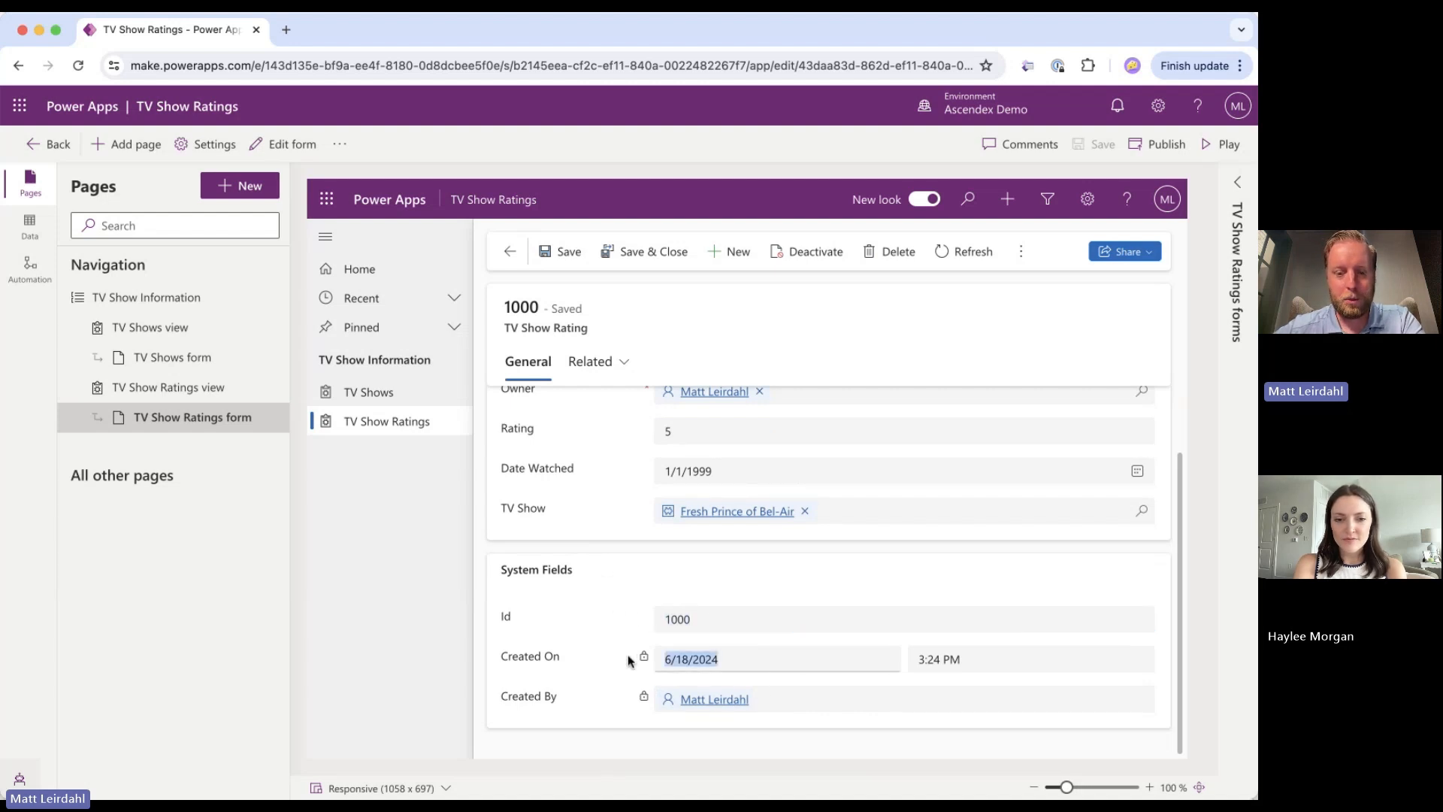
{"action": "scroll", "coordinate": [759, 721], "scroll_direction": "up", "scroll_amount": 2}
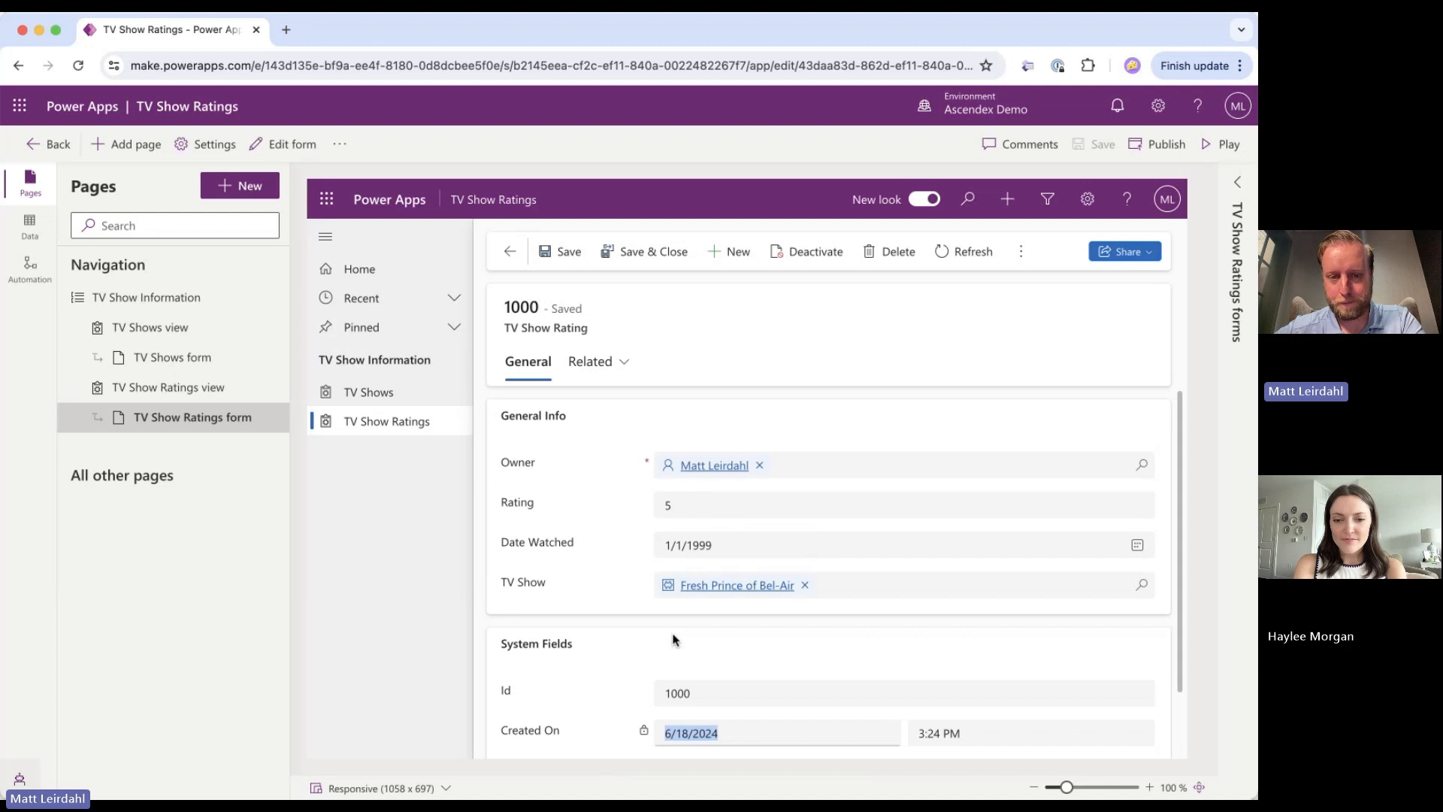
{"action": "left_click", "coordinate": [594, 362]}
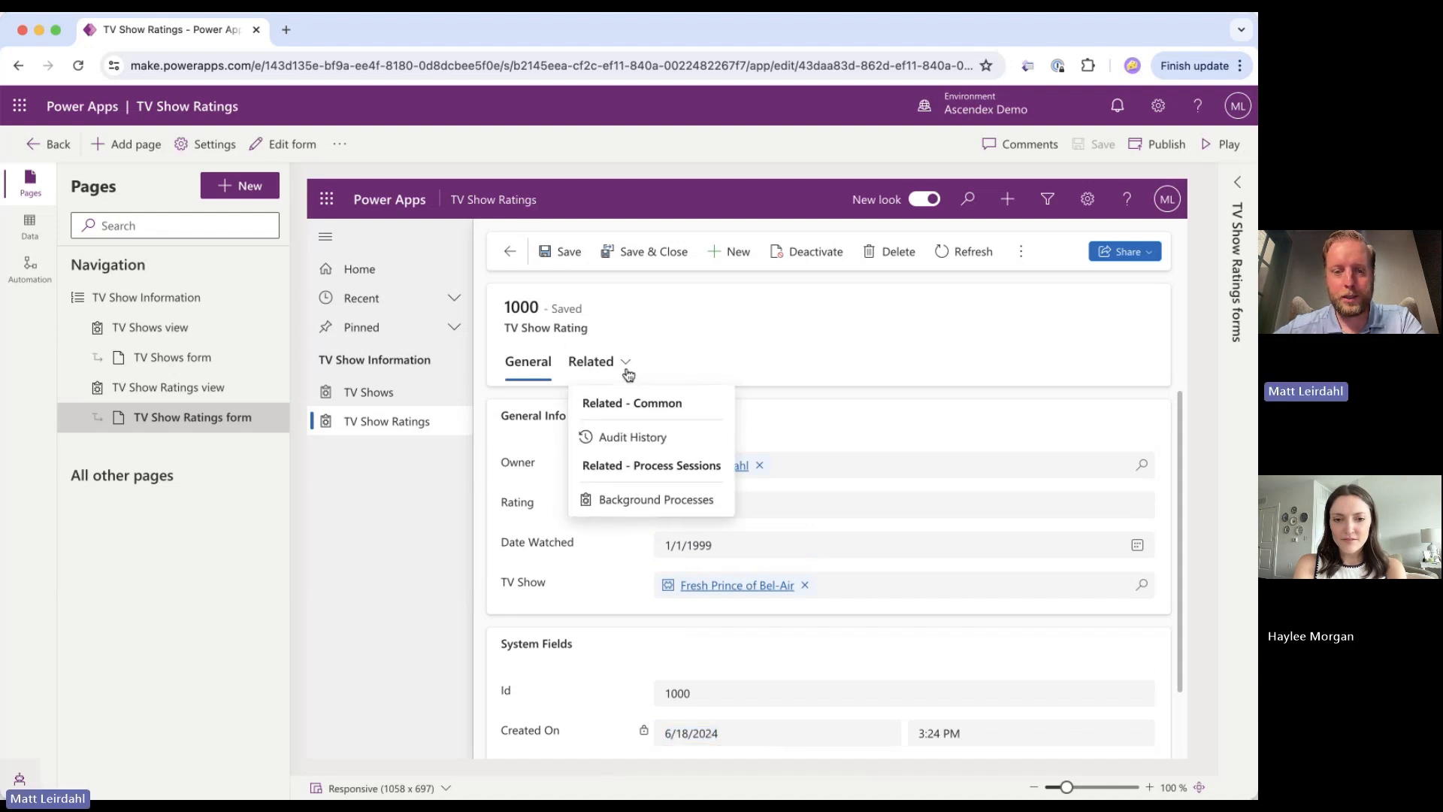
{"action": "left_click", "coordinate": [651, 370]}
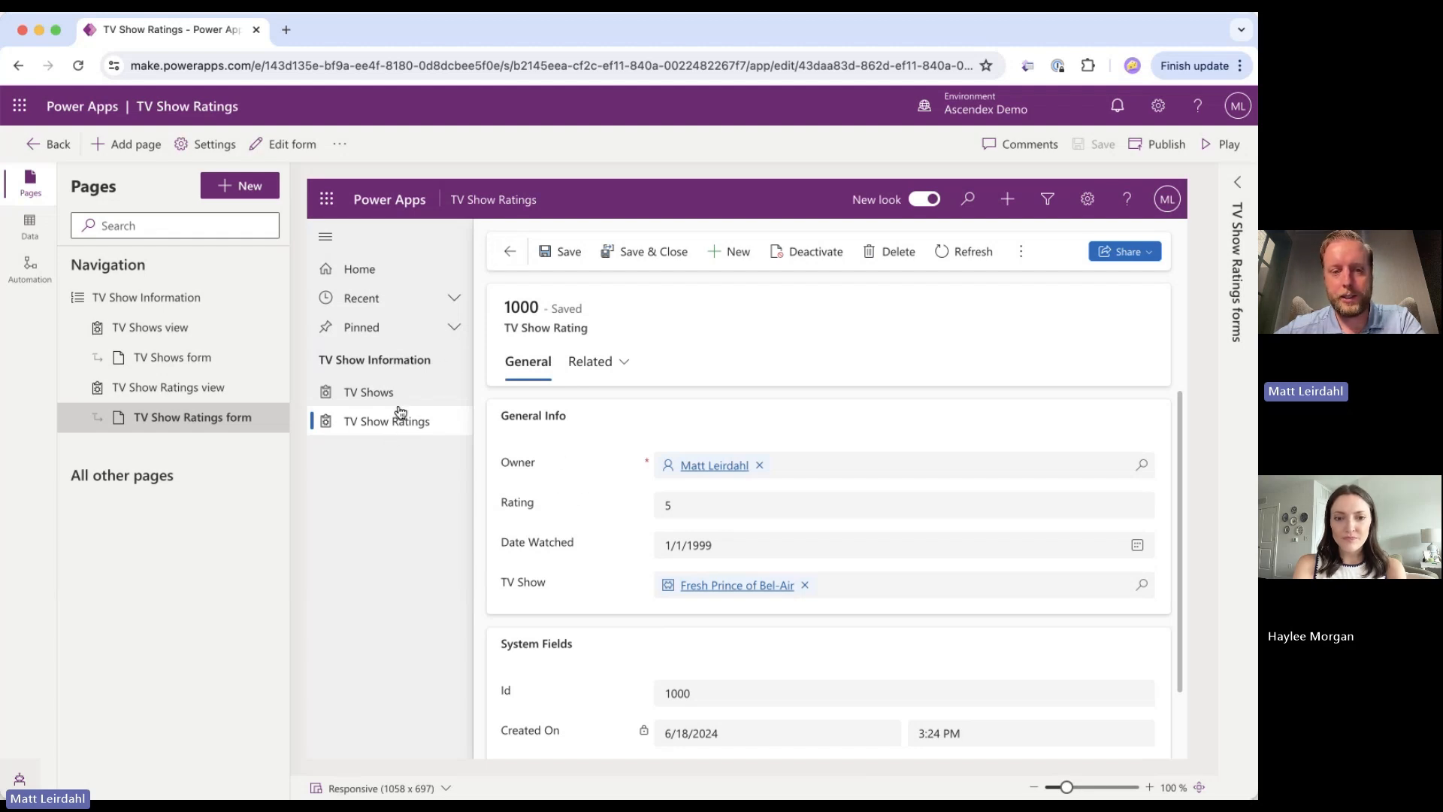
View the TV Show Ratings related to the Fresh Prince of Bel-Air TV show and return to its main details
{"action": "left_click", "coordinate": [364, 393]}
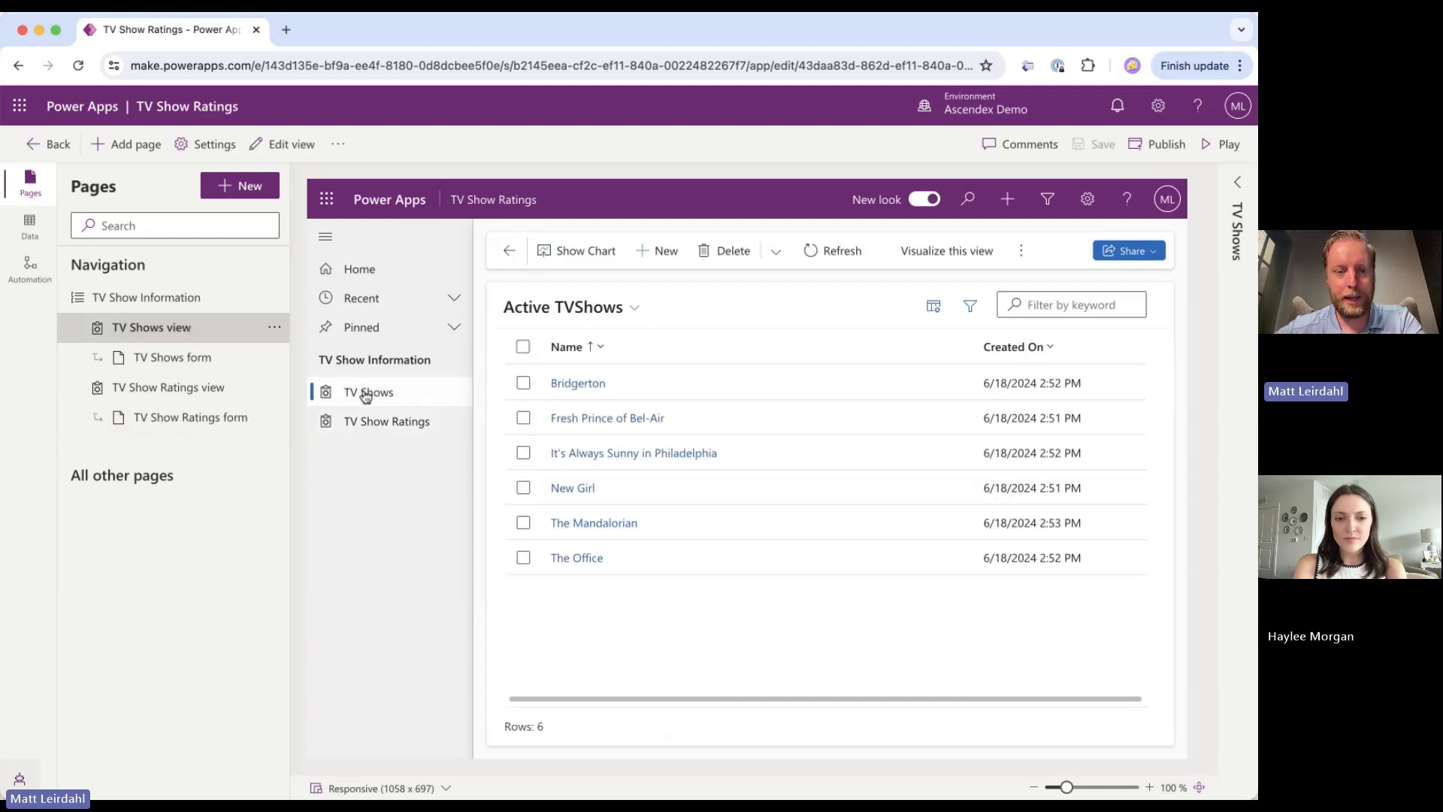
{"action": "left_click", "coordinate": [604, 418]}
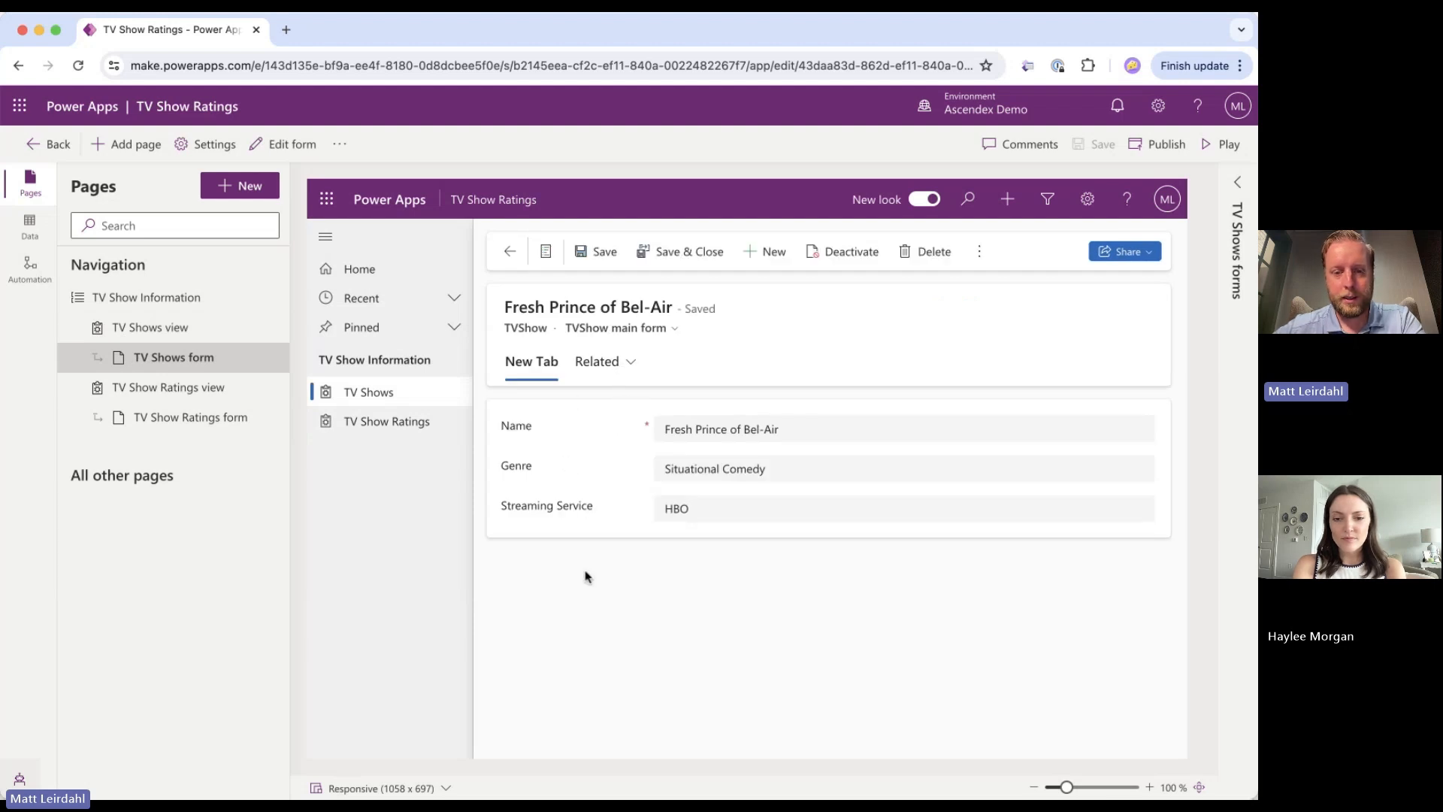
{"action": "left_click", "coordinate": [623, 362]}
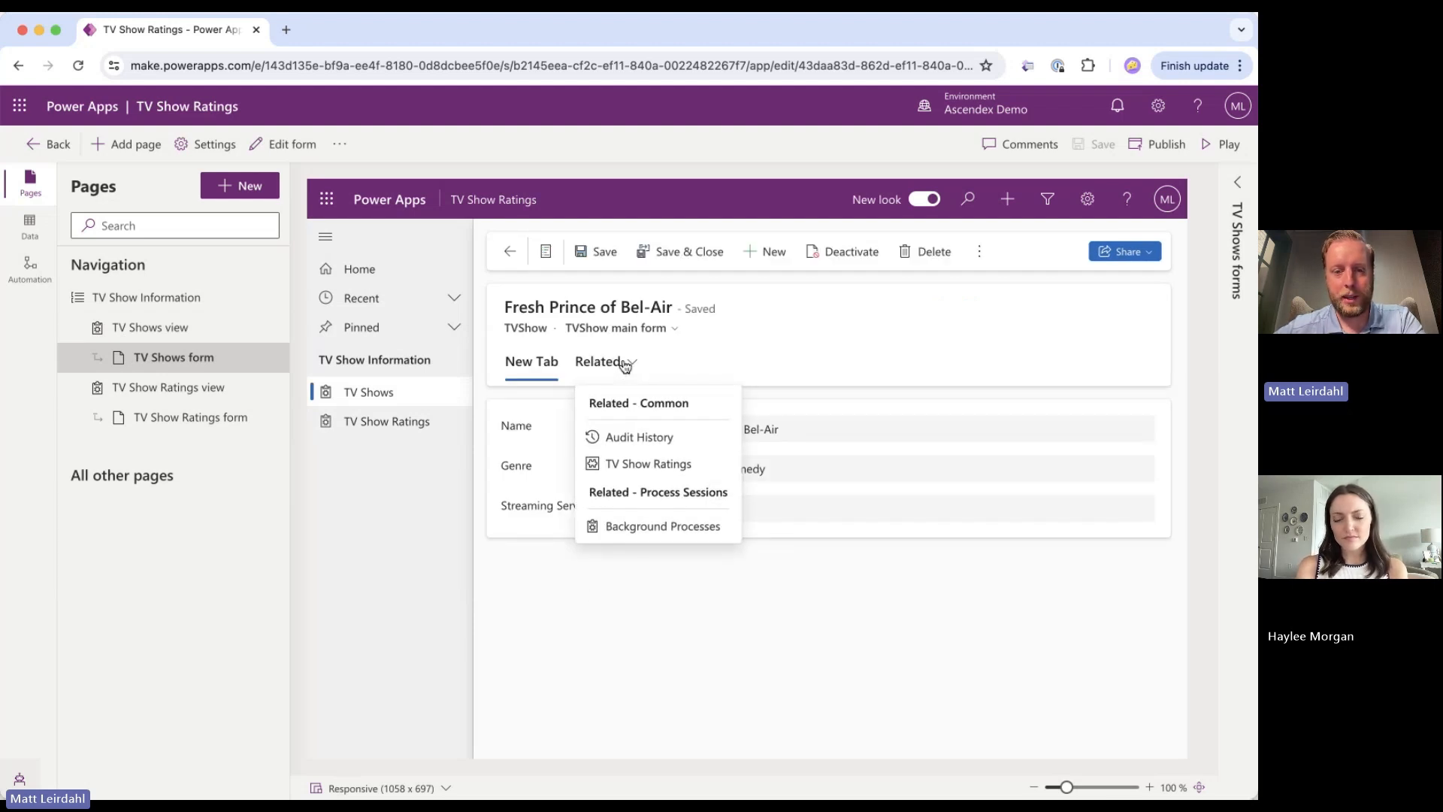
{"action": "left_click", "coordinate": [612, 465]}
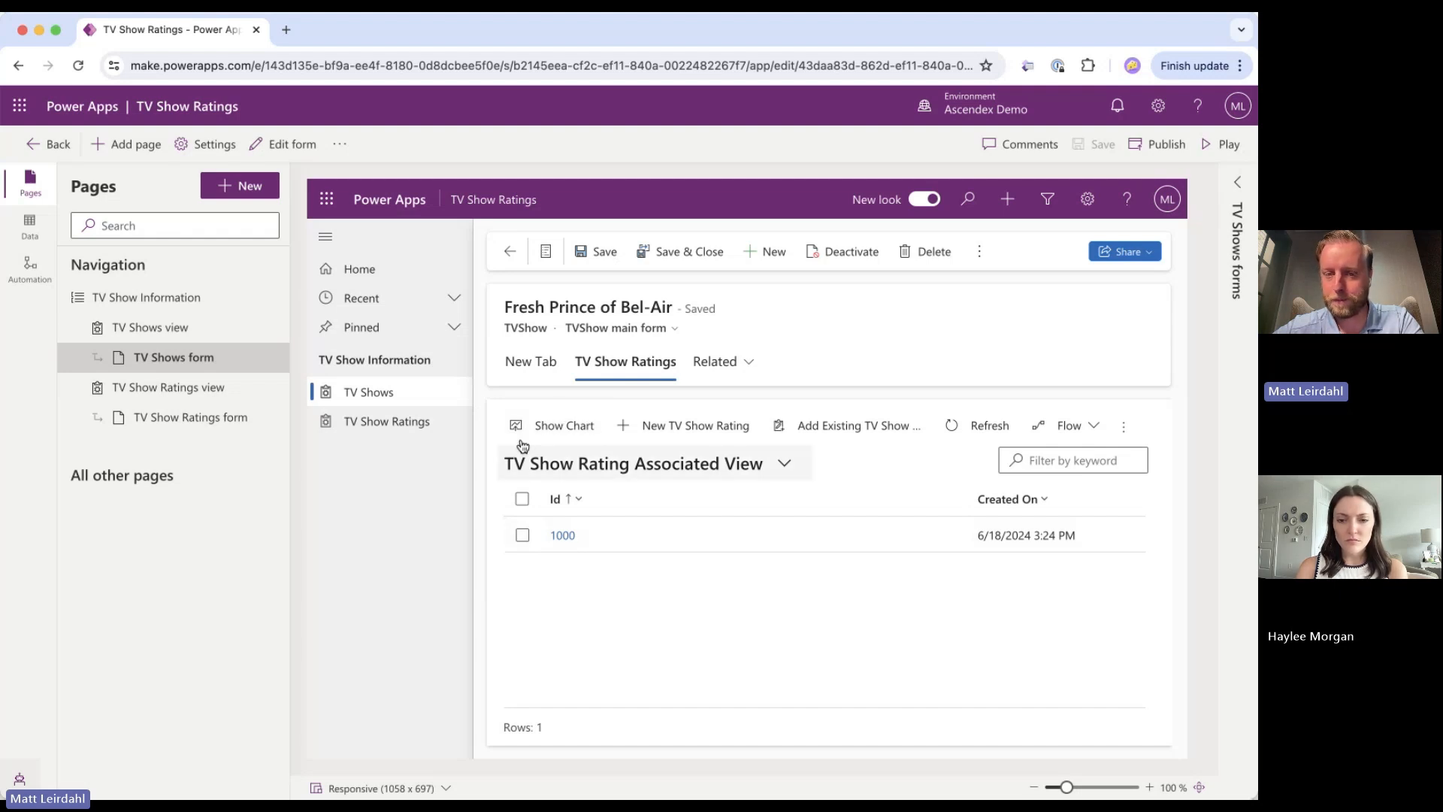
{"action": "left_click", "coordinate": [525, 364]}
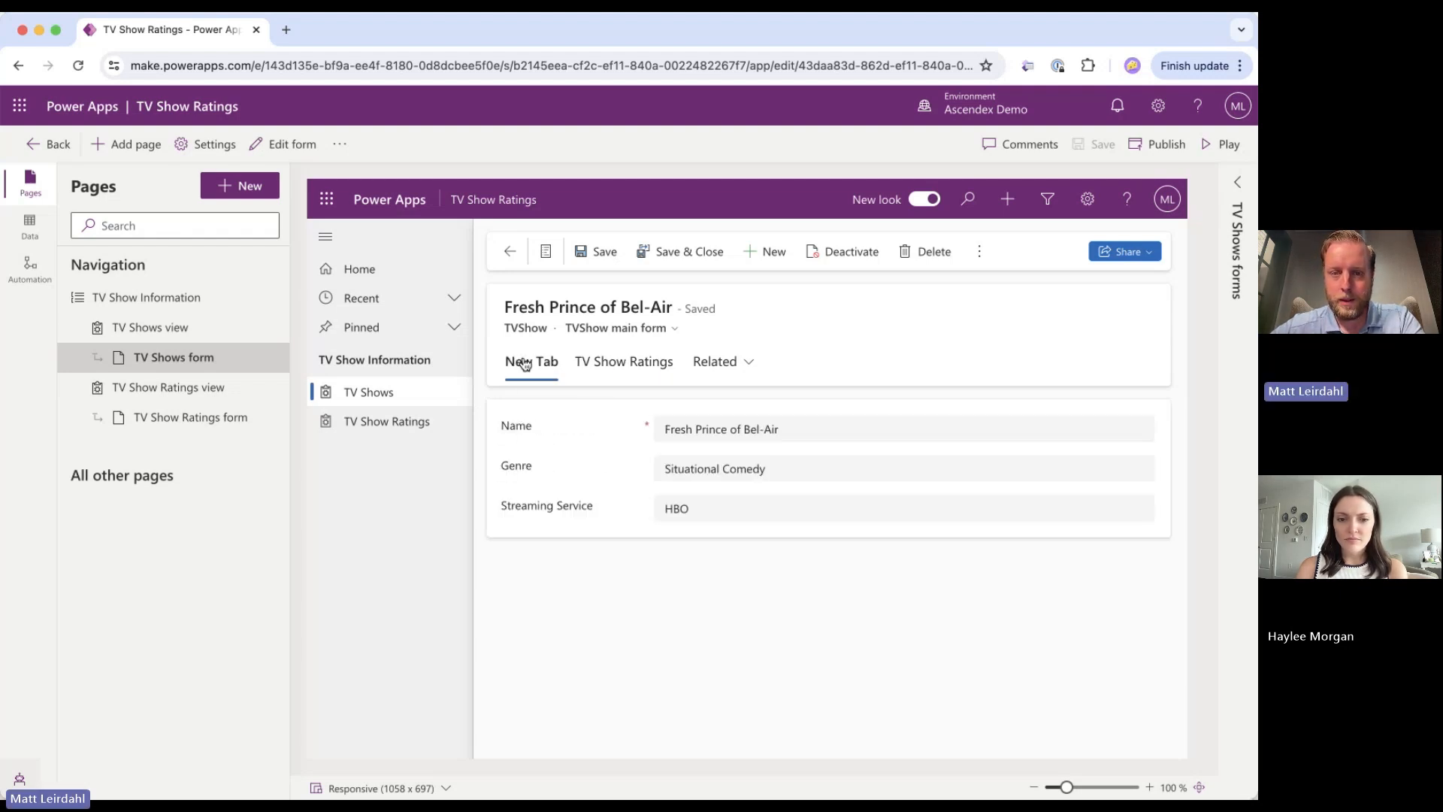